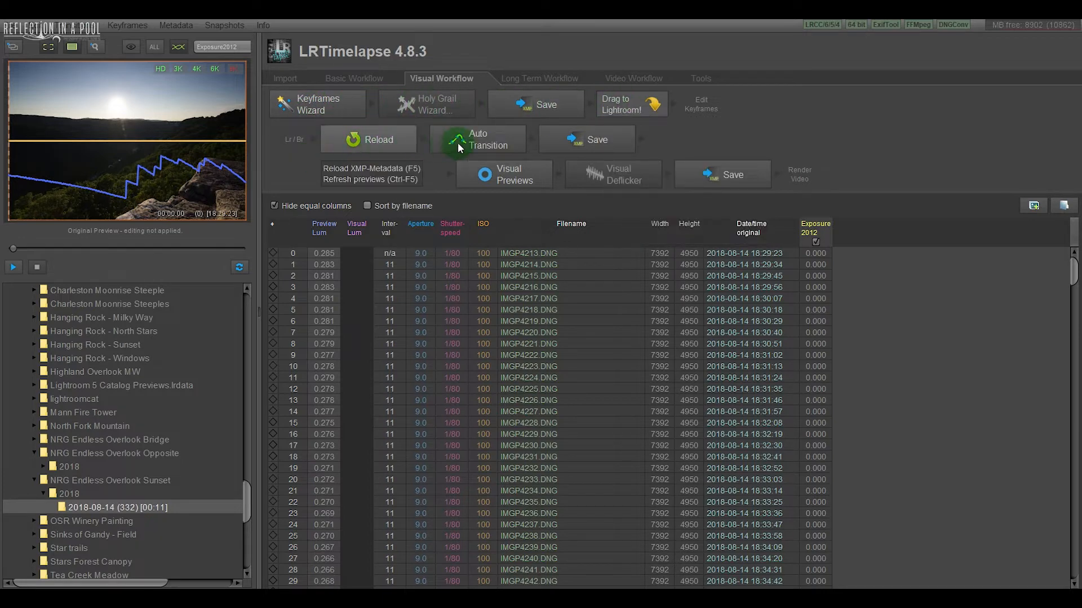
# Create nine evenly spaced keyframes across the sequence with the Keyframes Wizard
pyautogui.click(308, 111)
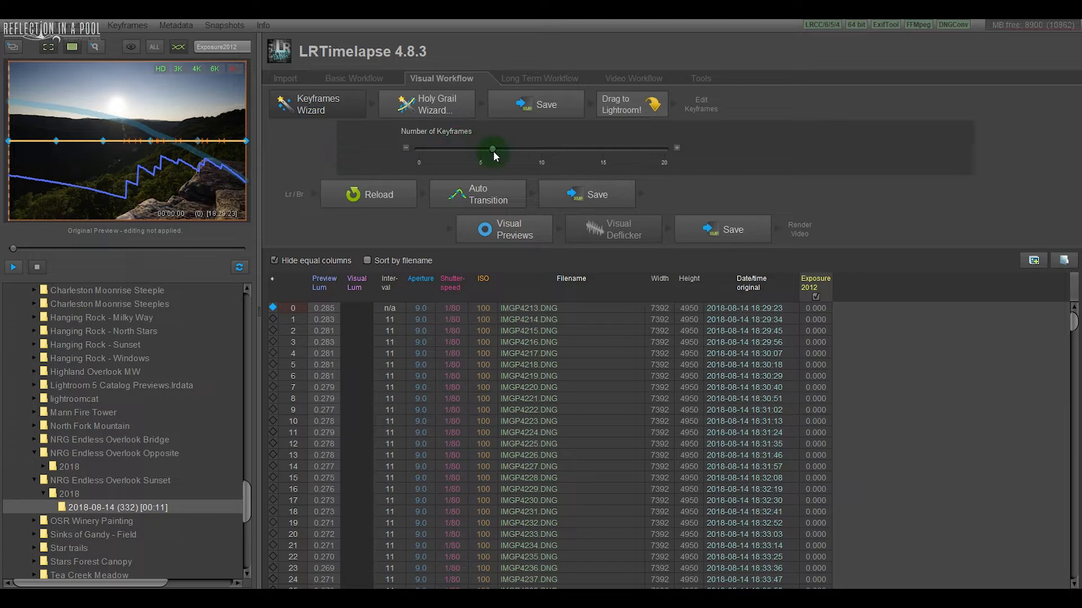
pyautogui.moveTo(507, 152); pyautogui.dragTo(519, 152)
pyautogui.moveTo(517, 148); pyautogui.dragTo(528, 151)
pyautogui.click(590, 196)
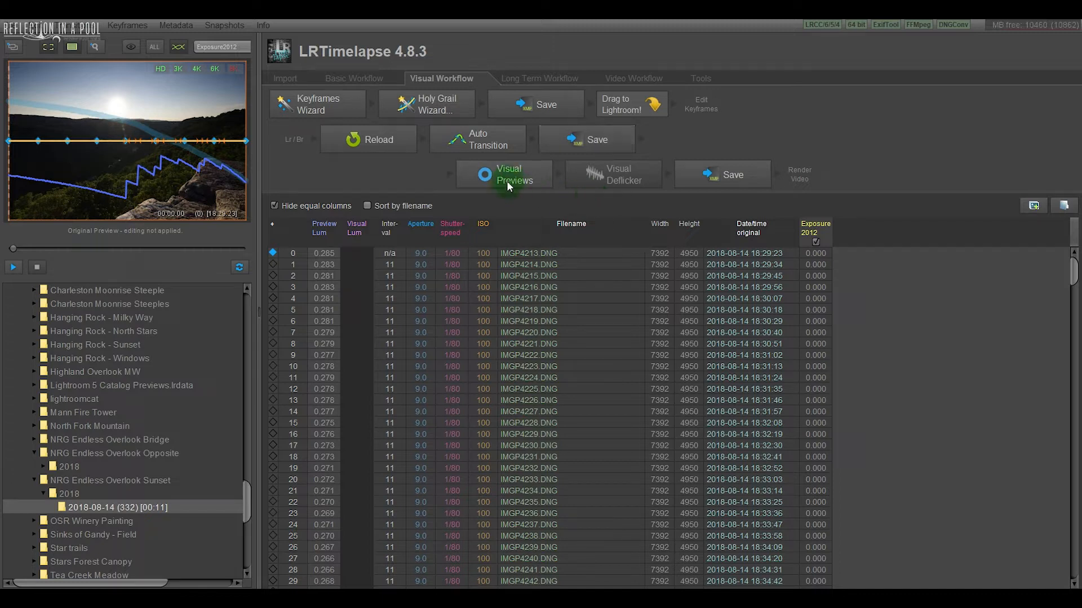
# Level the sequence's exposure jumps with the Holy Grail Wizard, adjusting the compensation curve's offset, rotation and stretch
pyautogui.click(431, 117)
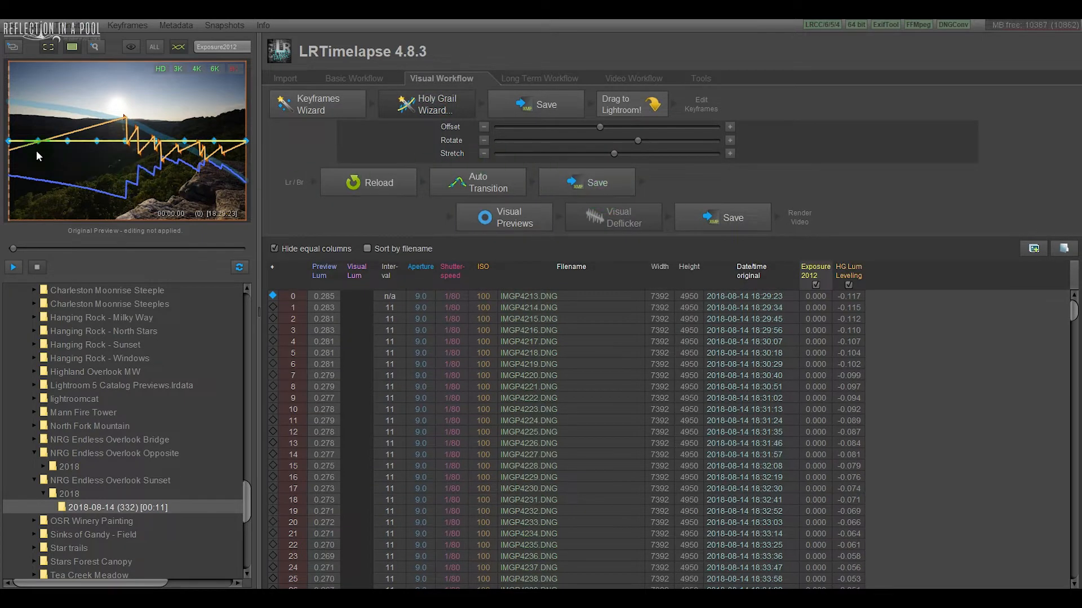
pyautogui.click(488, 176)
pyautogui.click(356, 159)
pyautogui.moveTo(584, 130); pyautogui.dragTo(609, 131)
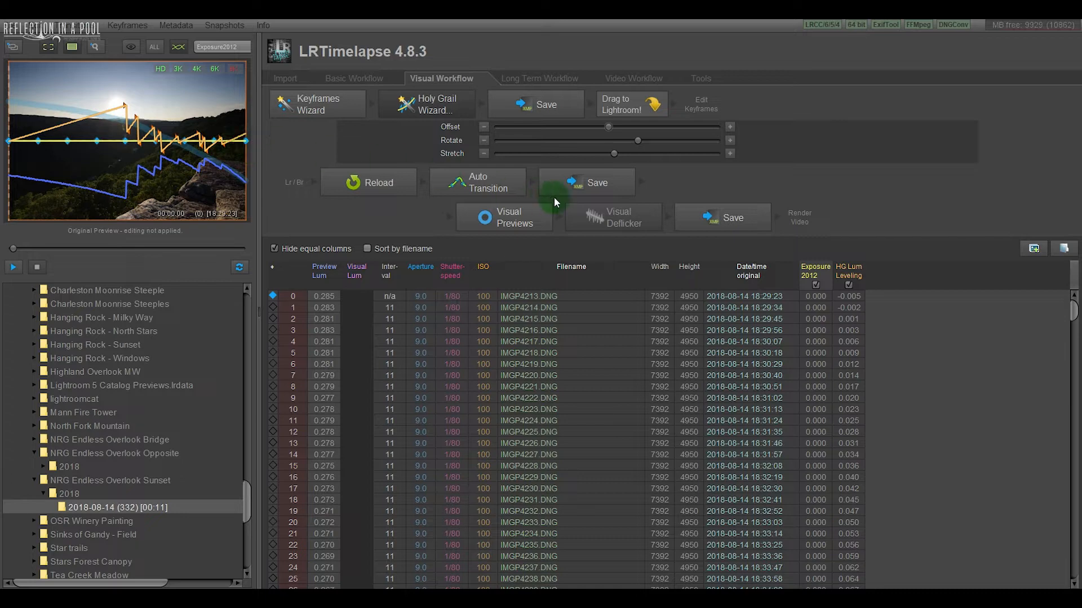
pyautogui.moveTo(638, 141); pyautogui.dragTo(535, 155)
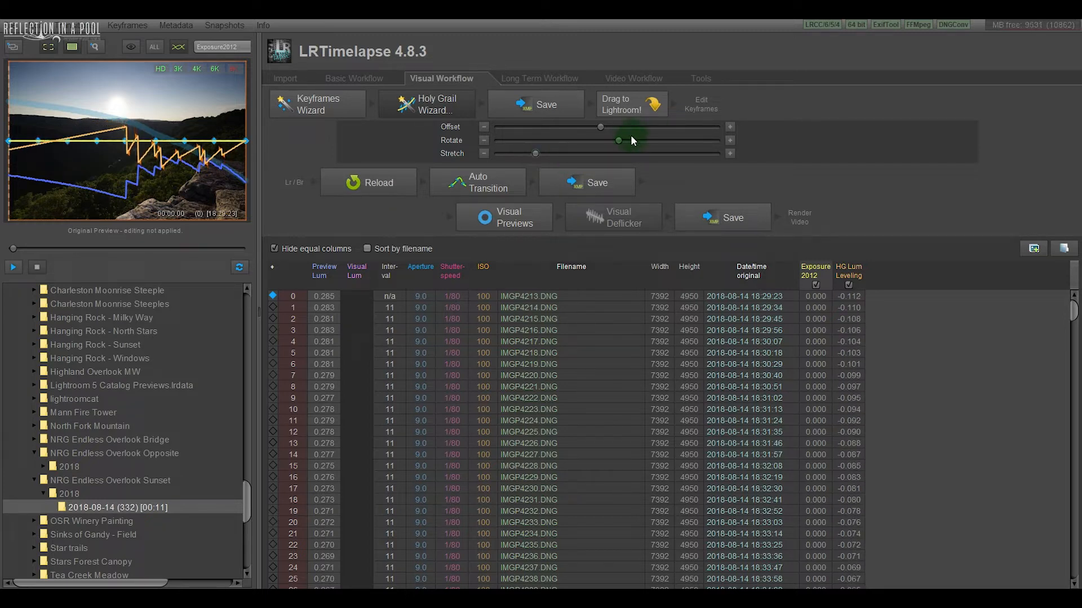
pyautogui.moveTo(617, 143); pyautogui.dragTo(613, 123)
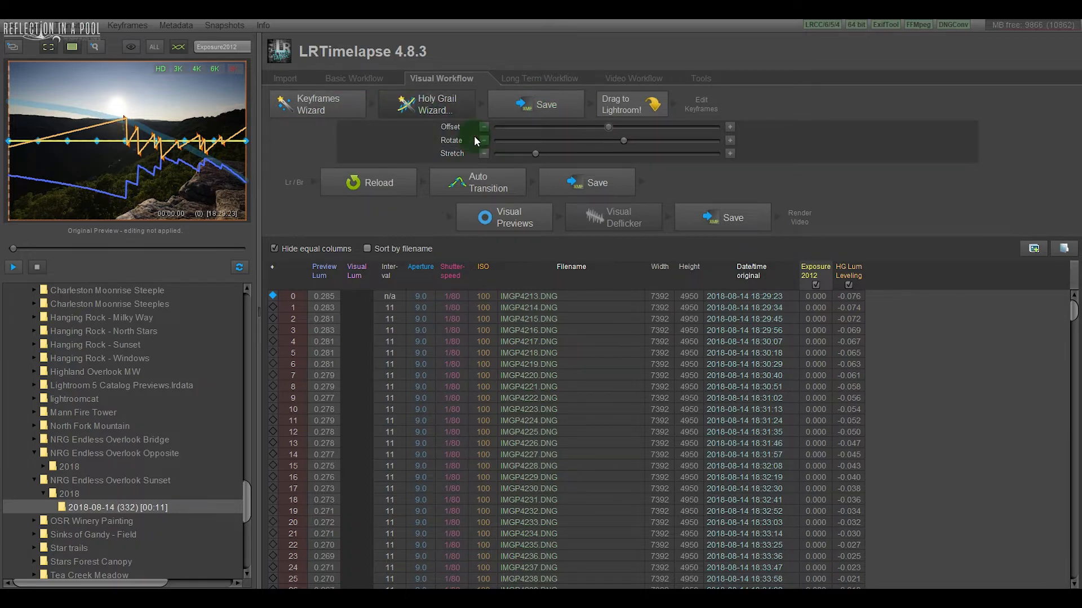
# Save the sequence's metadata and transfer the 2018-08-14 image folder to Lightroom for import
pyautogui.click(519, 110)
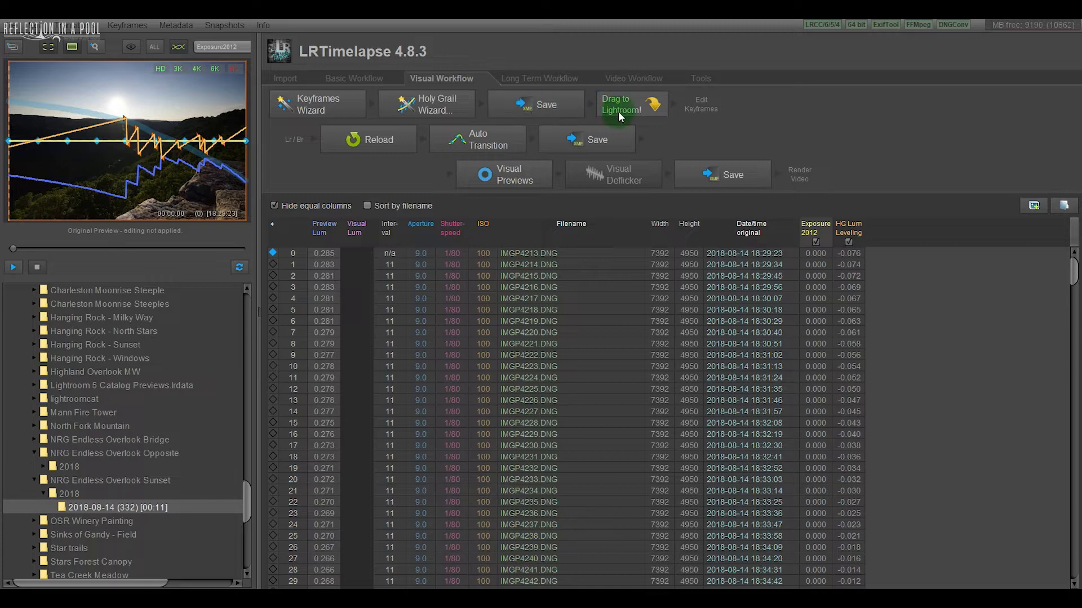
pyautogui.moveTo(618, 110); pyautogui.dragTo(452, 498)
pyautogui.moveTo(435, 556); pyautogui.dragTo(400, 585)
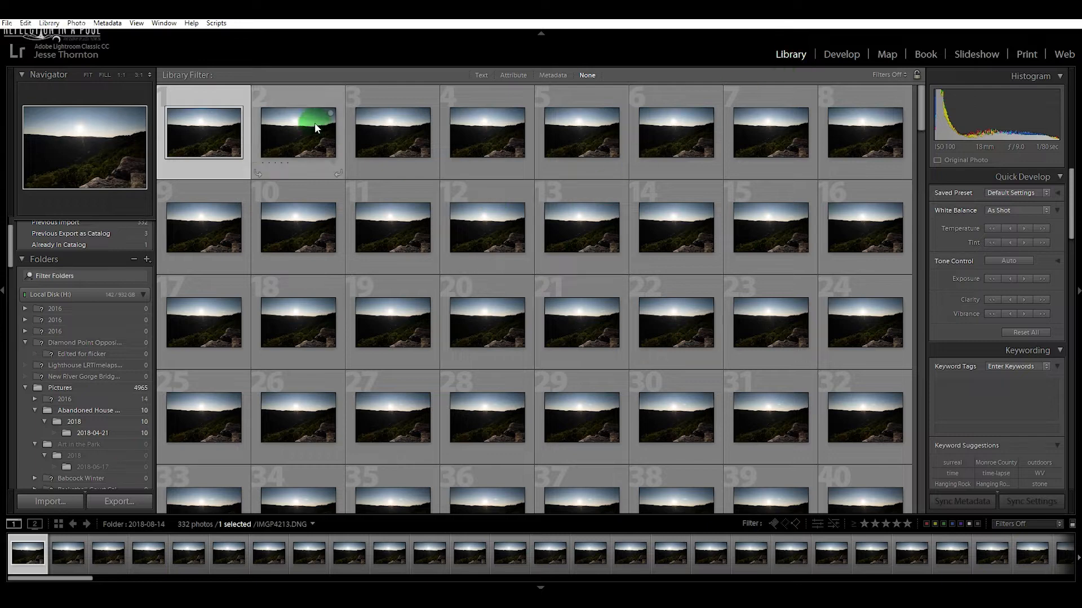
# Select all photos of the imported sequence and read their metadata from the files
pyautogui.hotkey('ctrl', 'a')
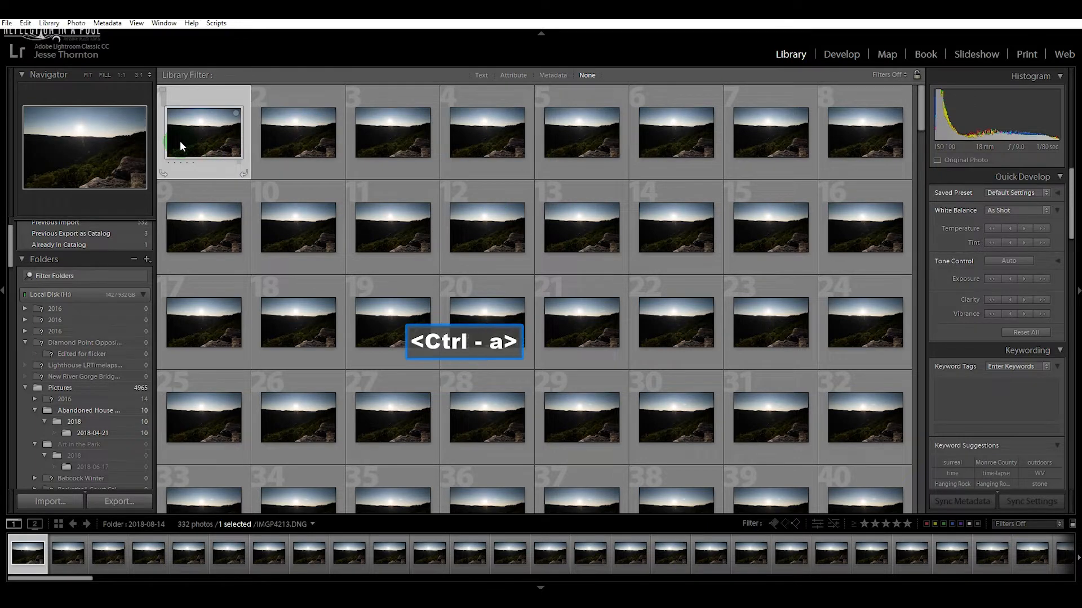
pyautogui.click(503, 181)
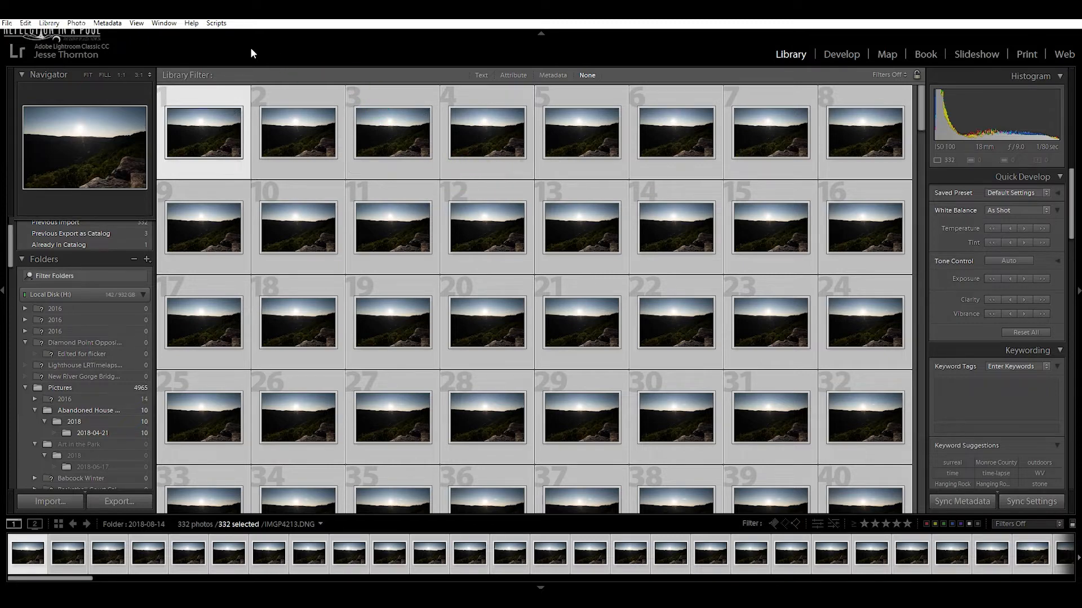
pyautogui.click(107, 24)
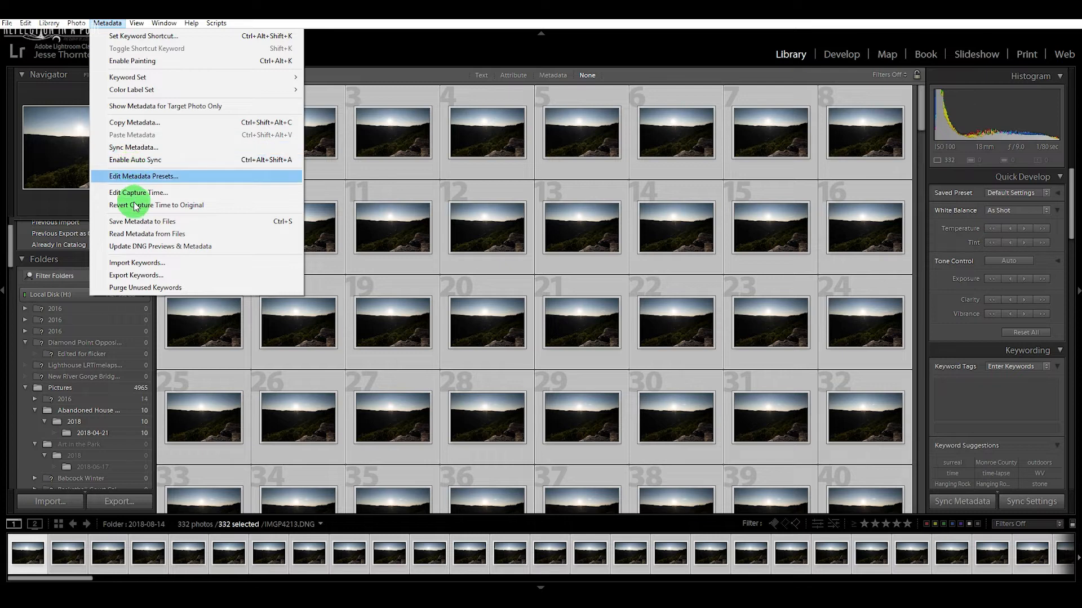
pyautogui.click(157, 235)
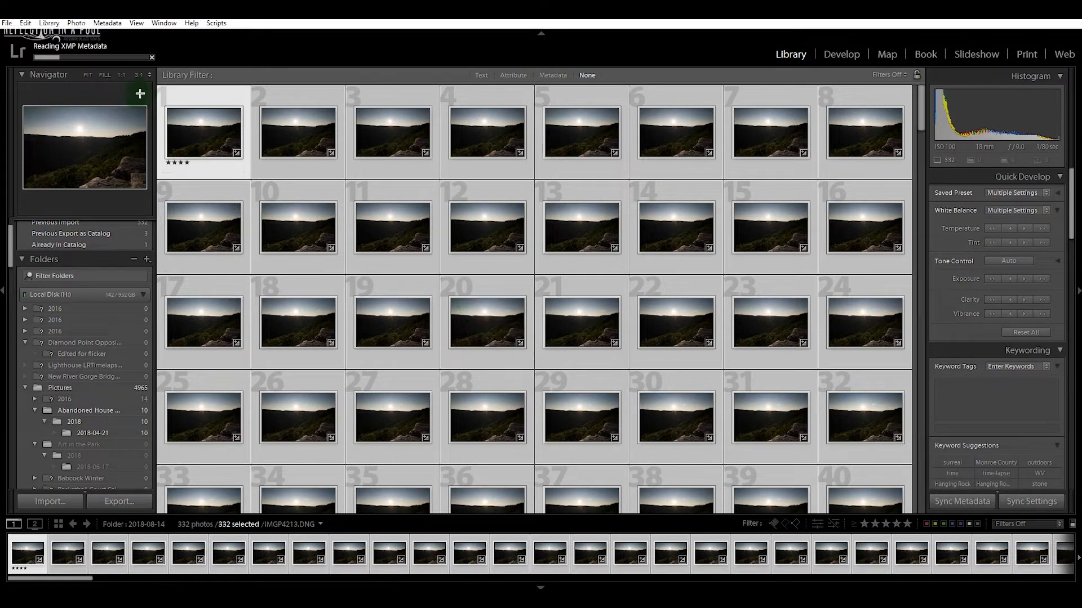
# Filter the sequence with the 01 LRT4 Keyframes preset and open the first keyframe in the Develop module
pyautogui.click(1016, 525)
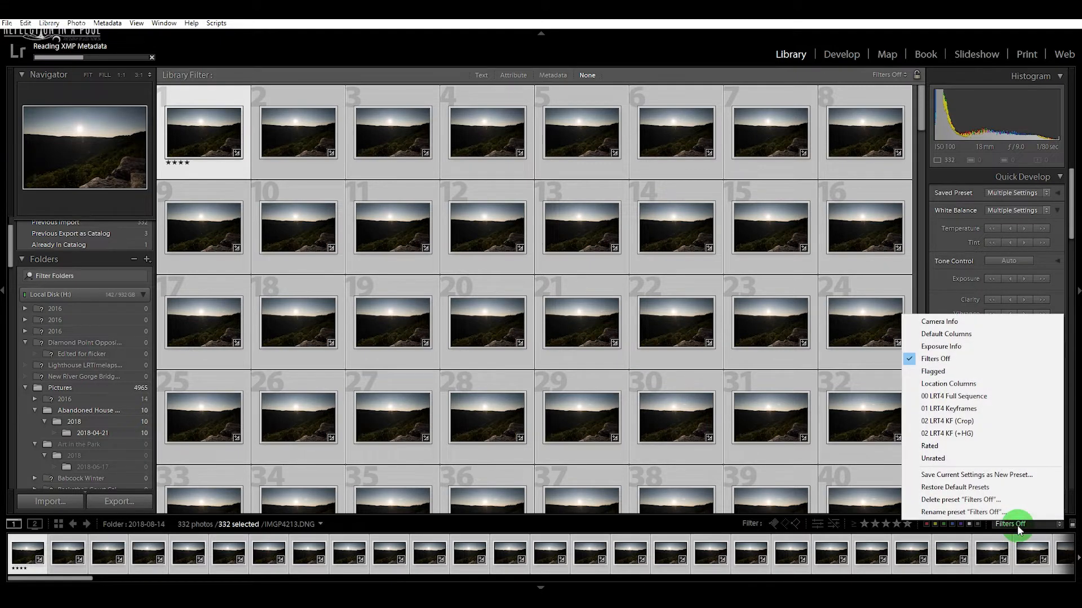
pyautogui.click(971, 411)
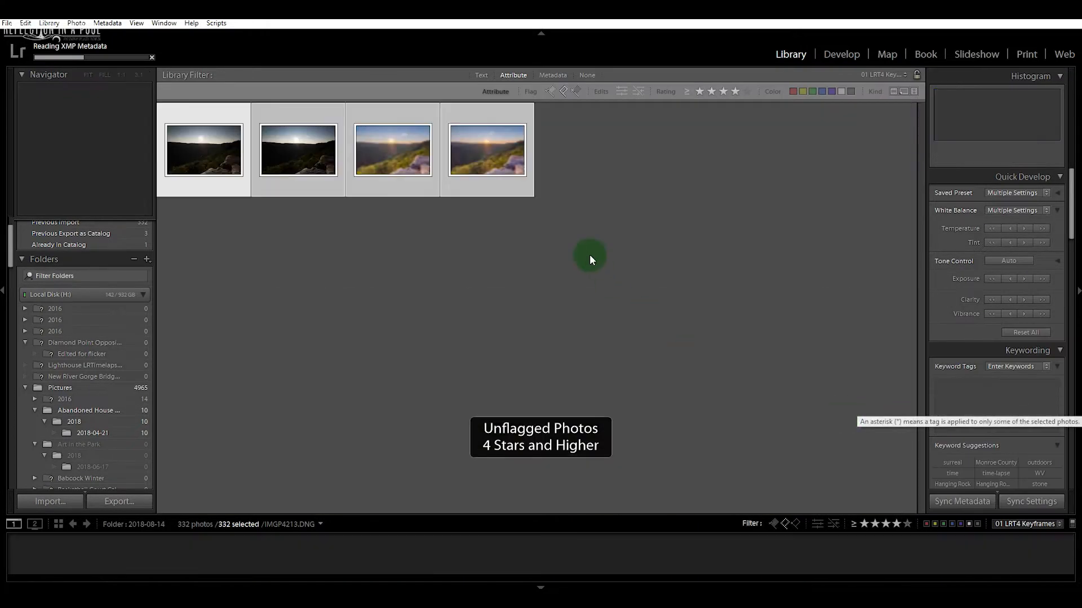
pyautogui.click(408, 370)
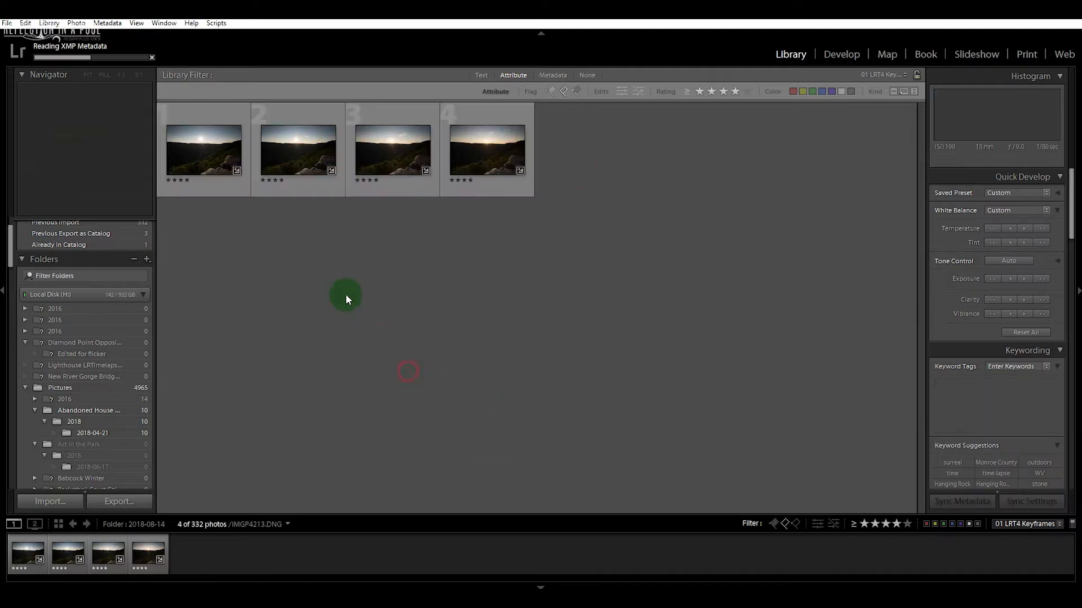
pyautogui.click(206, 149)
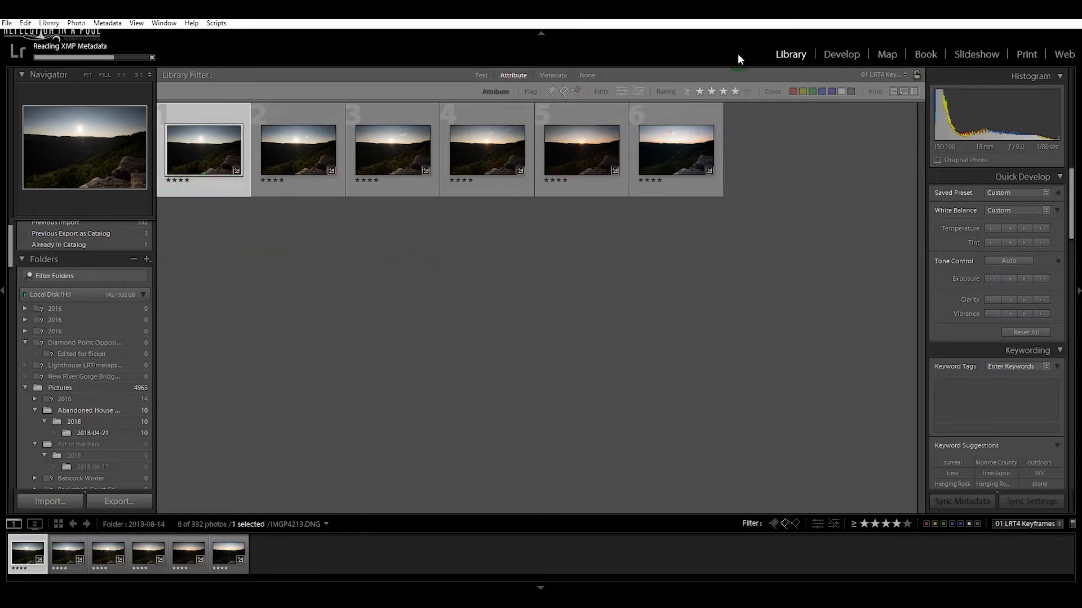
pyautogui.click(841, 54)
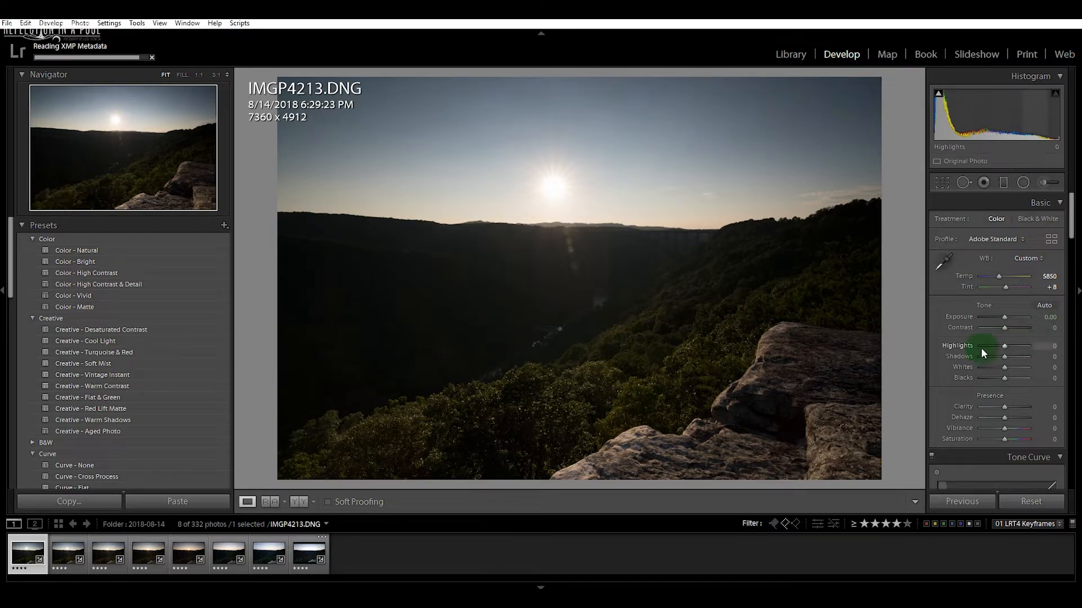
# Set the first keyframe's highlights to −74, blacks to +40, shadows to +24 and whites to +38
pyautogui.moveTo(1004, 346); pyautogui.dragTo(989, 347)
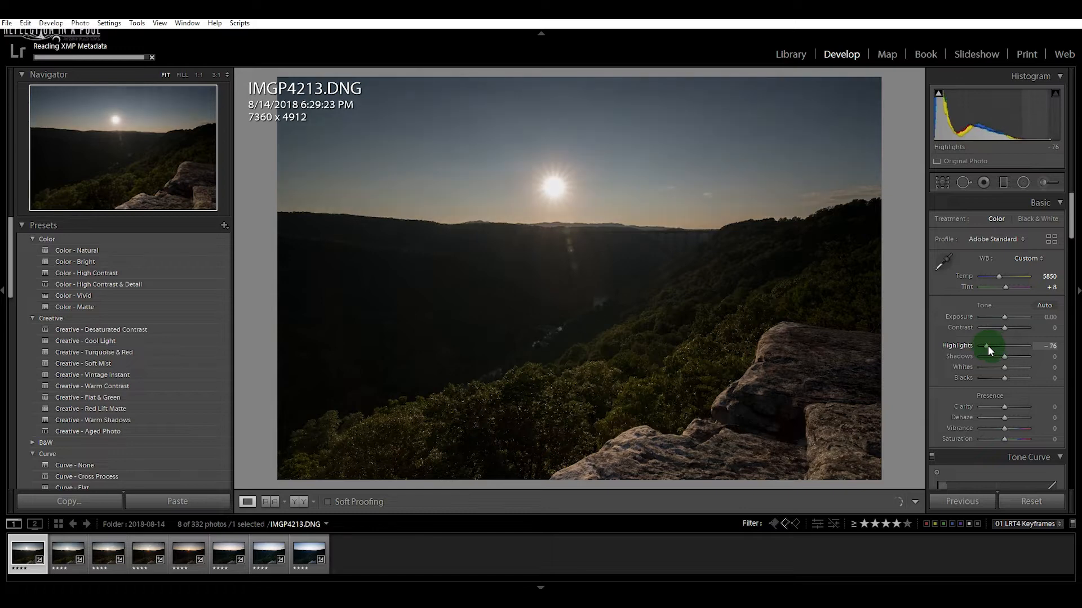
pyautogui.click(1003, 379)
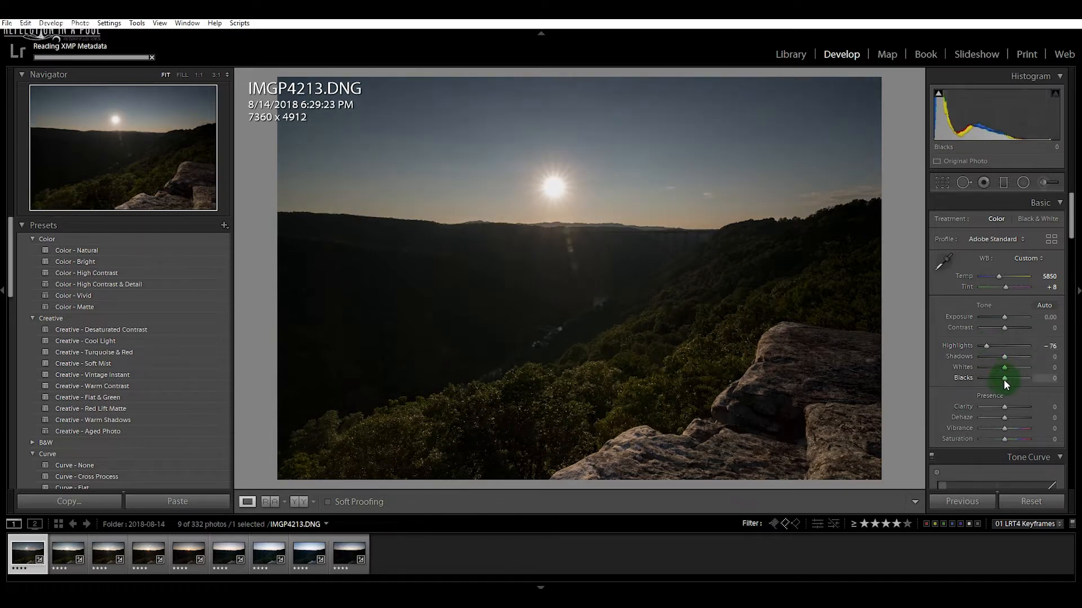
pyautogui.moveTo(986, 345)
pyautogui.mouseDown()
pyautogui.moveTo(1009, 346)
pyautogui.moveTo(987, 349)
pyautogui.mouseUp()
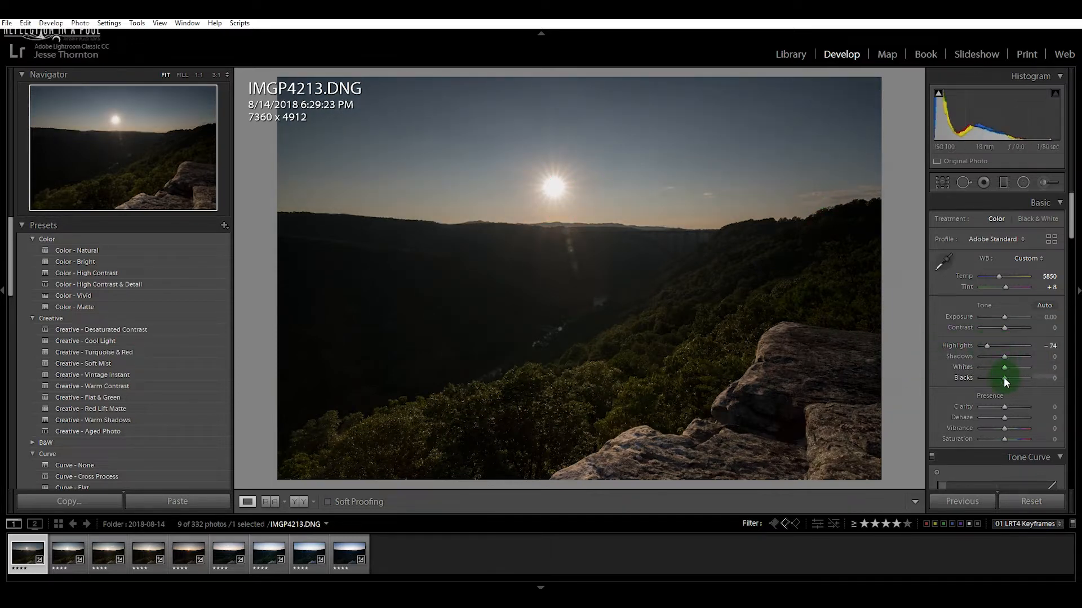
pyautogui.moveTo(1003, 377); pyautogui.dragTo(1005, 381)
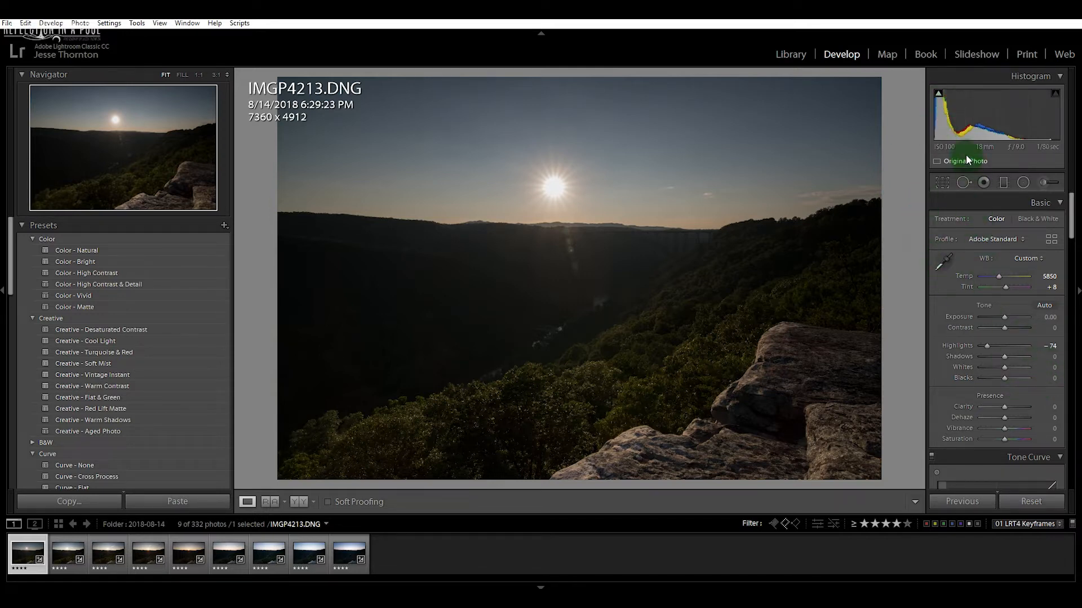
pyautogui.moveTo(939, 97)
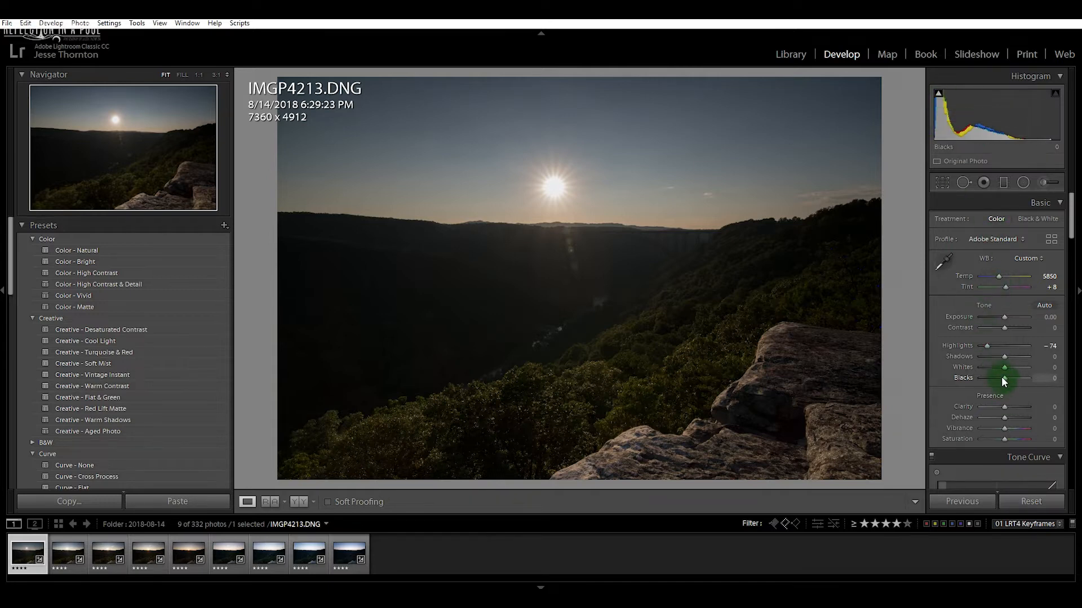
pyautogui.moveTo(1005, 378); pyautogui.dragTo(1014, 379)
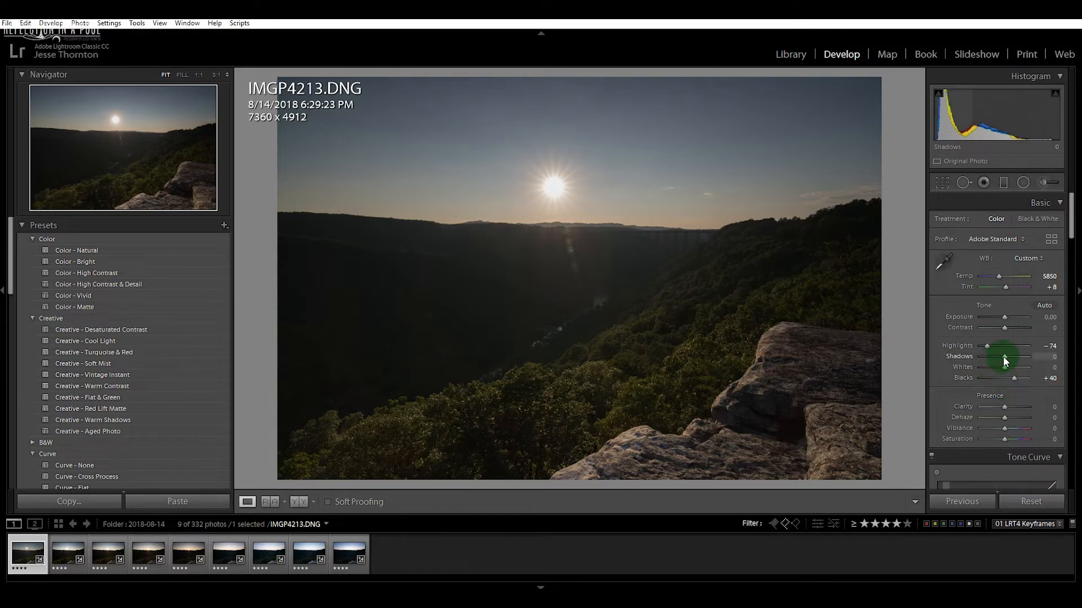
pyautogui.moveTo(1004, 357); pyautogui.dragTo(1015, 371)
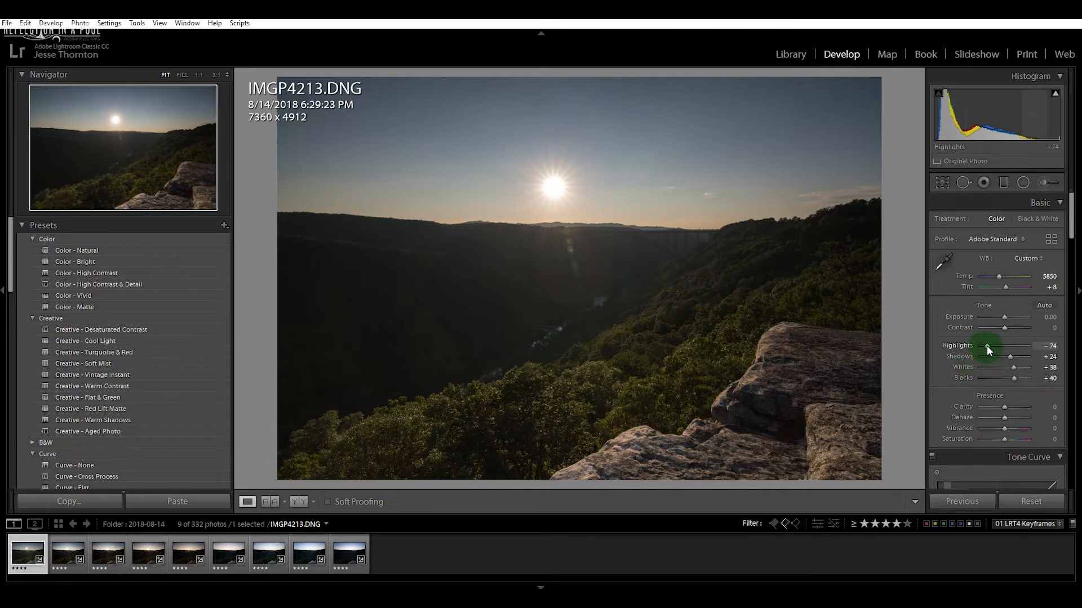
# Check the highlight clipping around the sun and lower the highlights to −86
pyautogui.moveTo(984, 346); pyautogui.dragTo(983, 349)
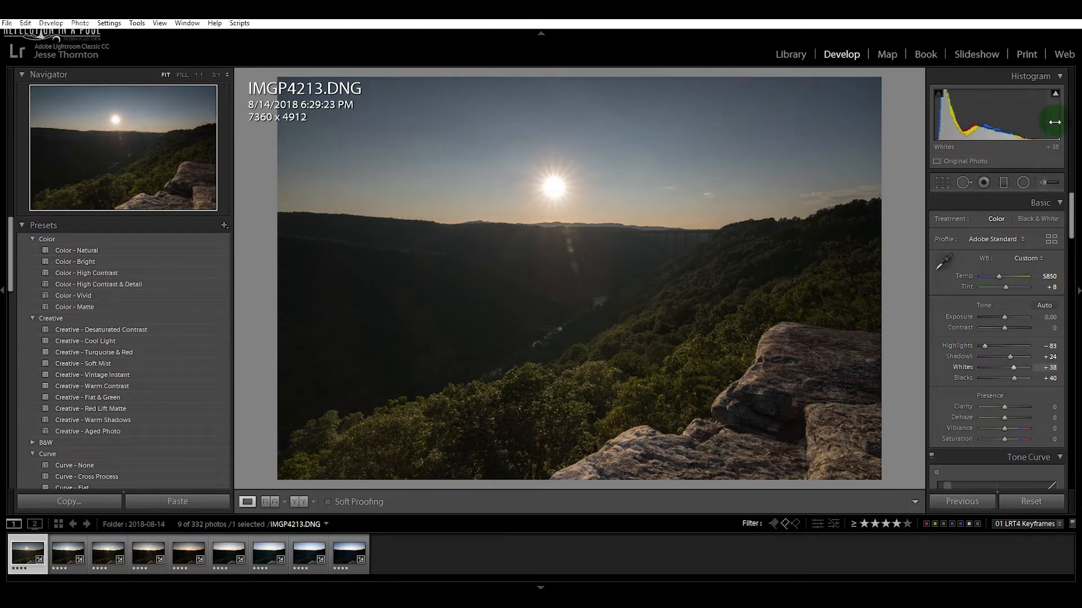
pyautogui.click(1055, 95)
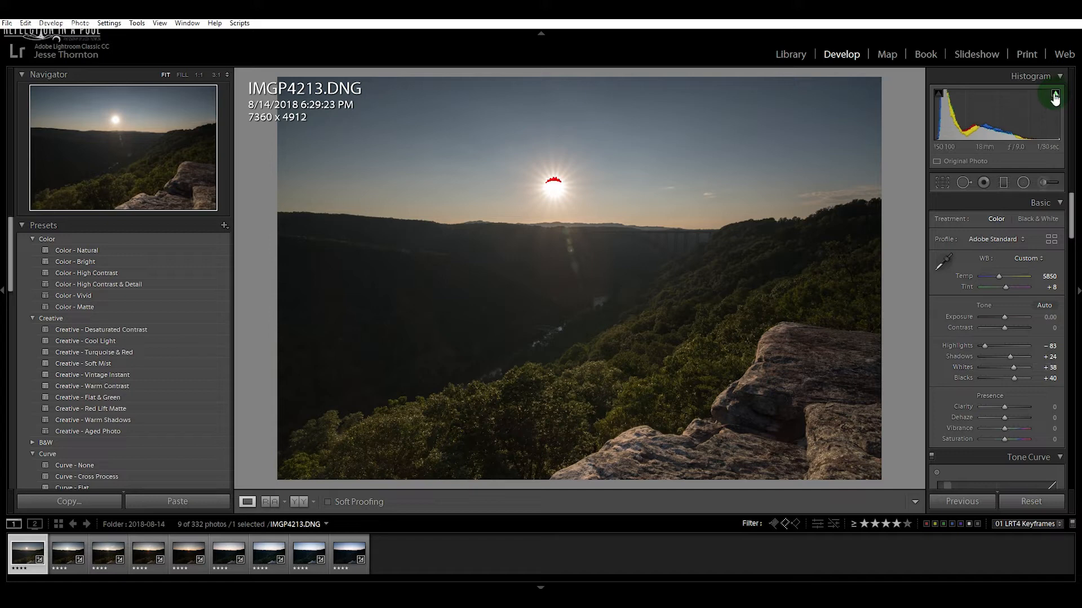
pyautogui.moveTo(984, 346); pyautogui.dragTo(983, 345)
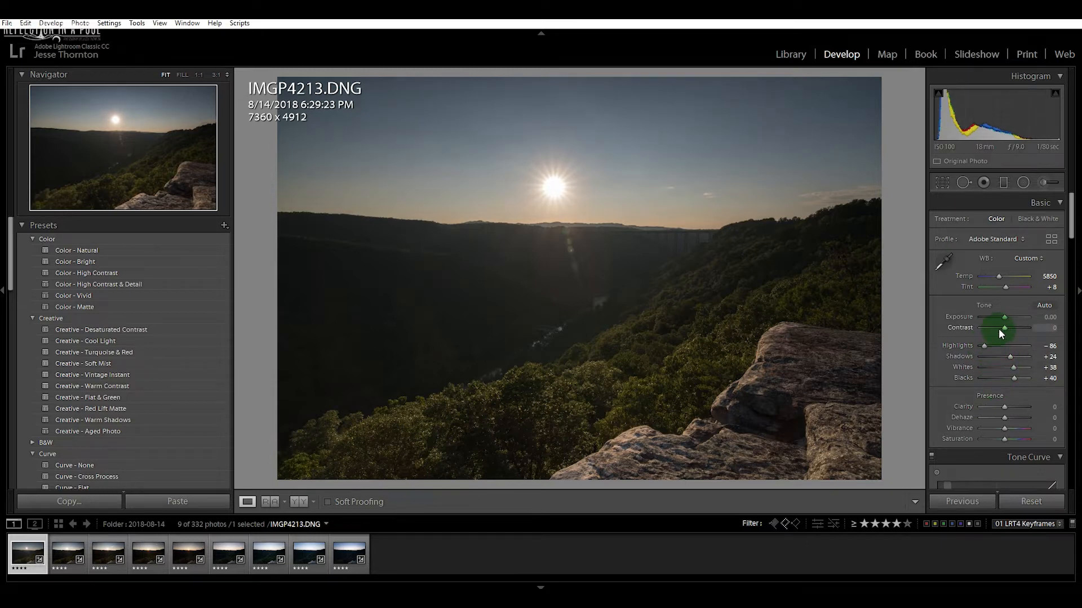
# Set the first keyframe's contrast to +26, saturation to +26 and vibrance to +12
pyautogui.moveTo(1004, 330); pyautogui.dragTo(1009, 330)
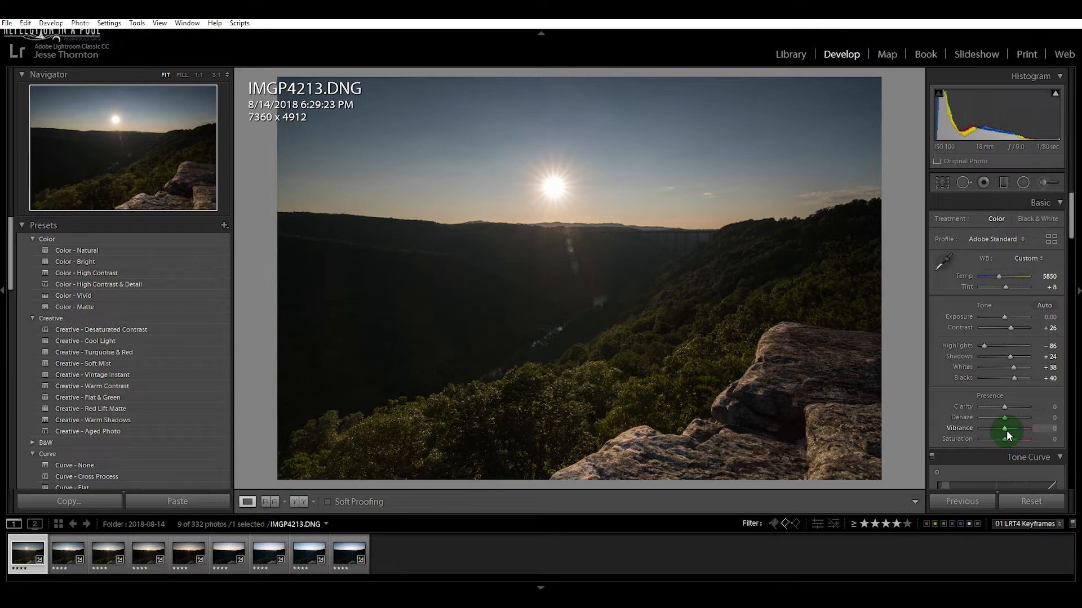
pyautogui.moveTo(1005, 439); pyautogui.dragTo(1009, 441)
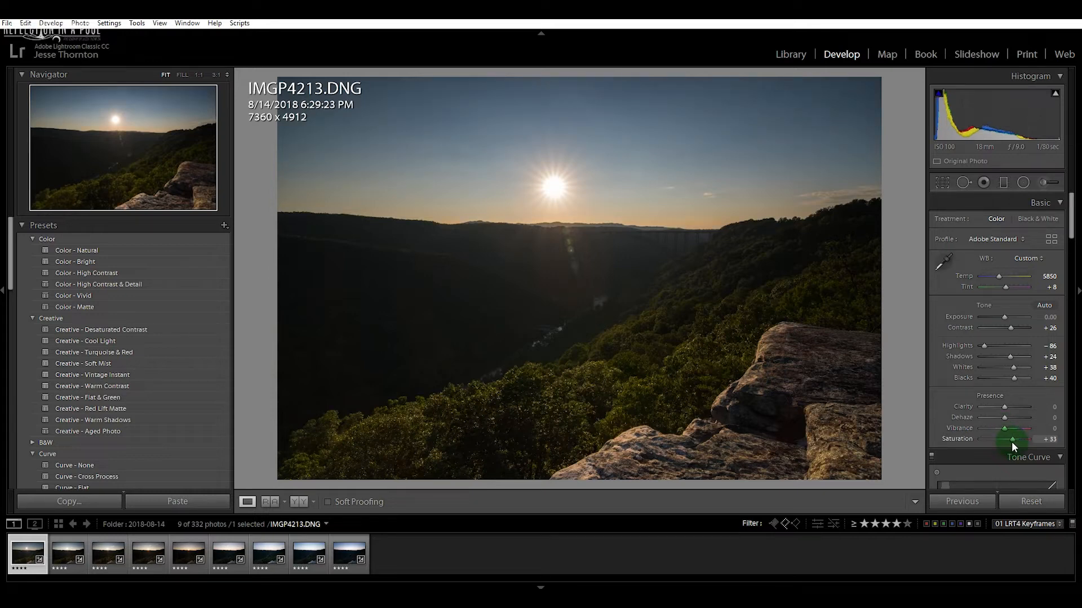
pyautogui.moveTo(1010, 444); pyautogui.dragTo(1008, 443)
pyautogui.moveTo(1005, 429); pyautogui.dragTo(1009, 432)
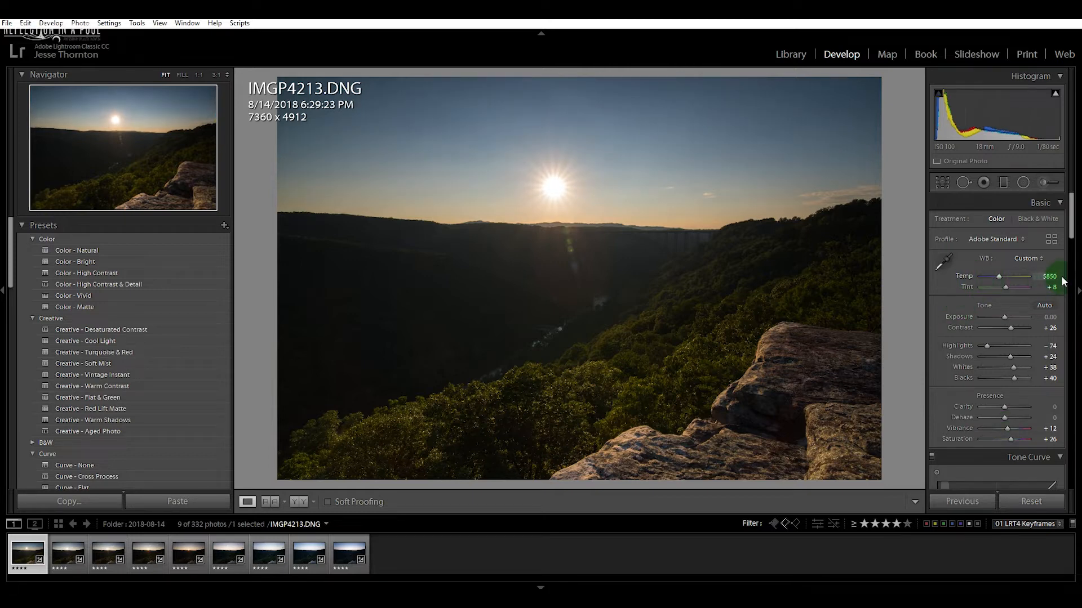
# Set the first keyframe's white balance to a temperature of 5400 and a tint of +9
pyautogui.doubleClick(960, 277)
pyautogui.doubleClick(968, 288)
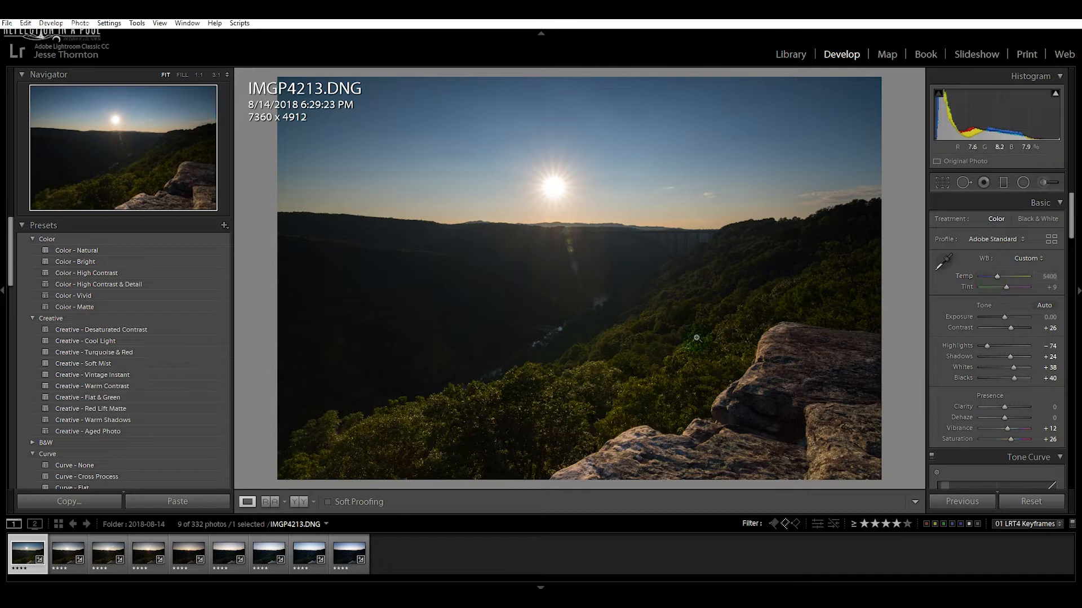
pyautogui.moveTo(998, 276); pyautogui.dragTo(997, 278)
# Sync the first keyframe's settings to the second keyframe with the LRTimelapse Sync Keyframes script
pyautogui.click(65, 548)
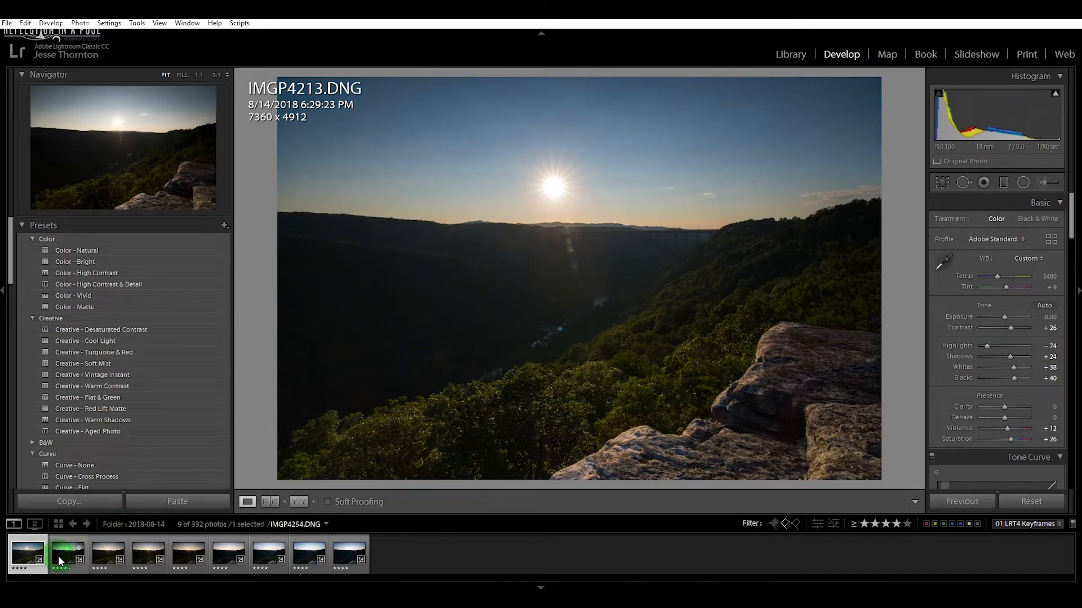
pyautogui.press('shift')
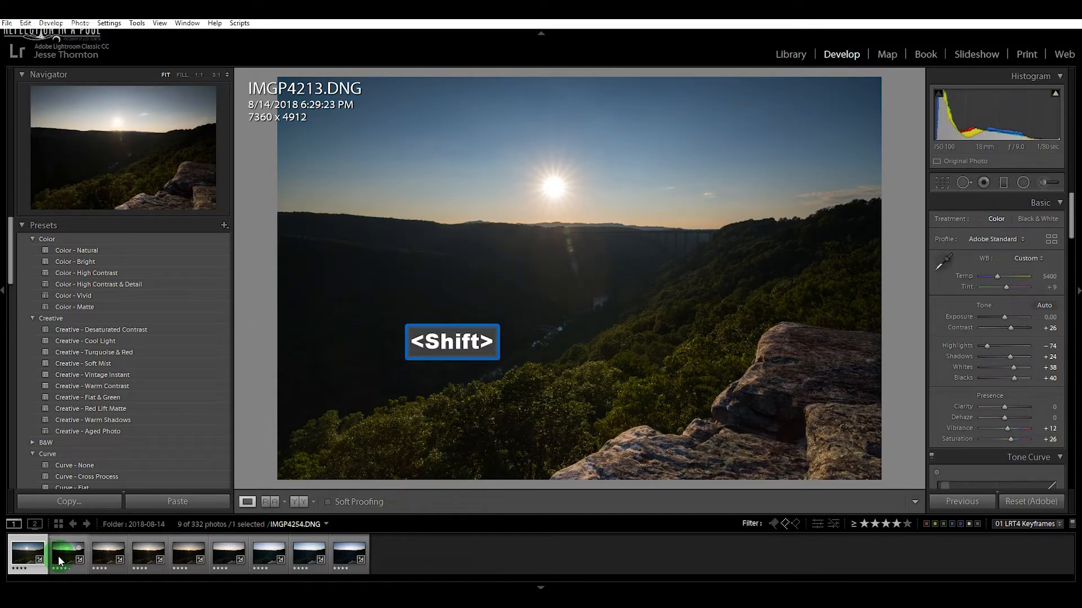
pyautogui.keyDown('shift'); pyautogui.click(58, 556); pyautogui.keyUp('shift')
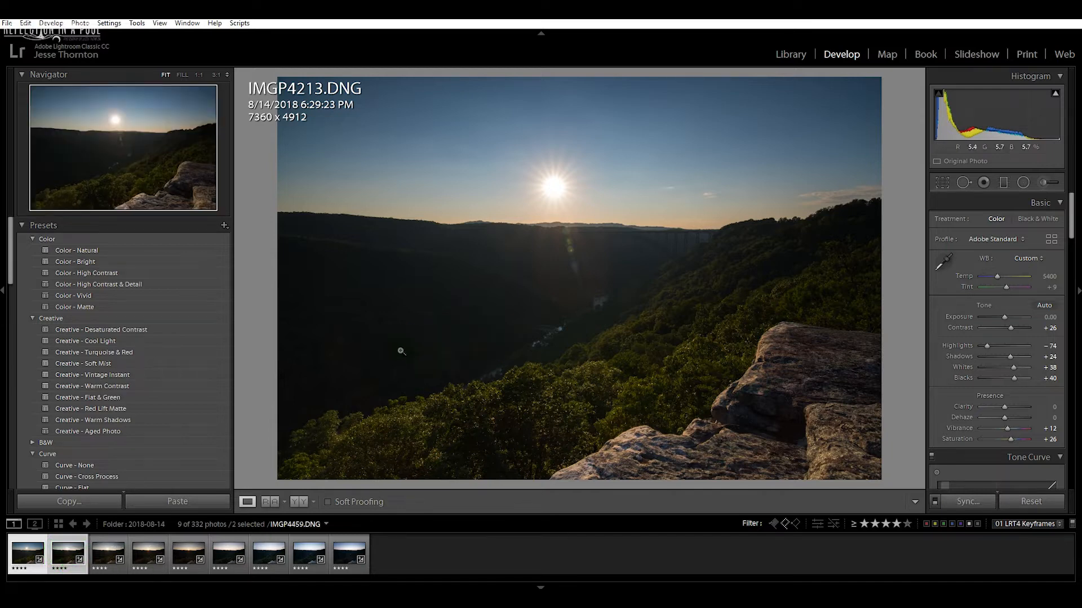
pyautogui.click(240, 23)
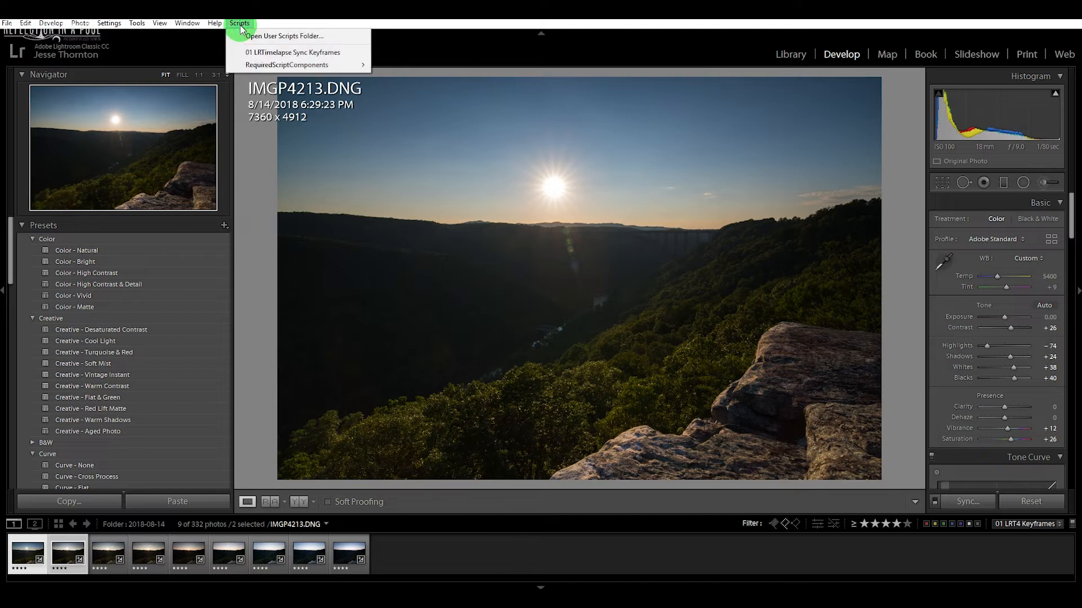
pyautogui.click(342, 52)
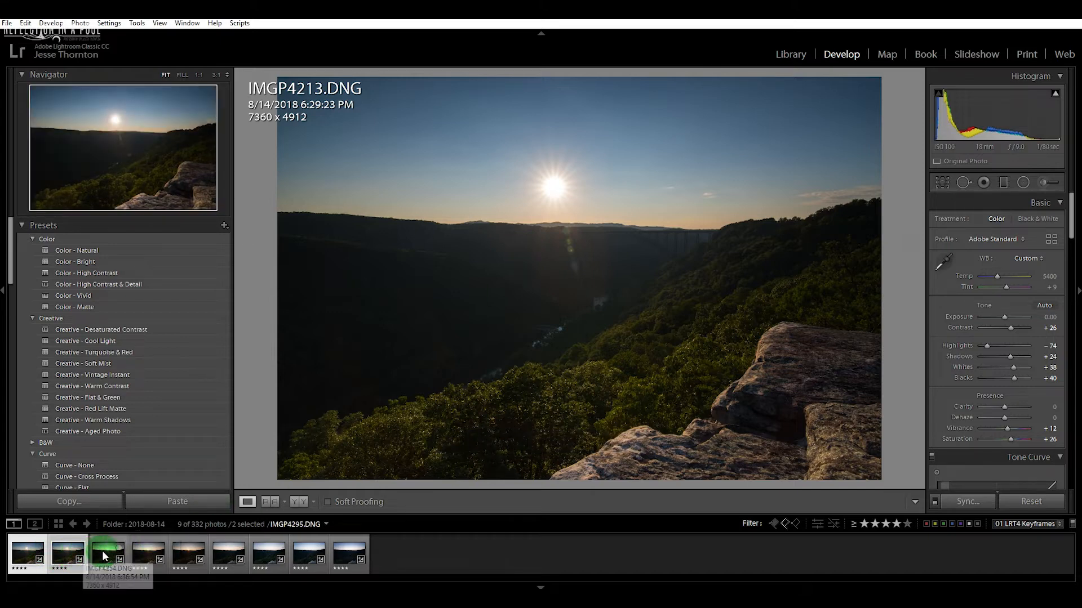
# Sync the second keyframe's settings to the third, fourth and fifth keyframes with the LRTimelapse Sync Keyframes script
pyautogui.click(107, 555)
pyautogui.click(62, 557)
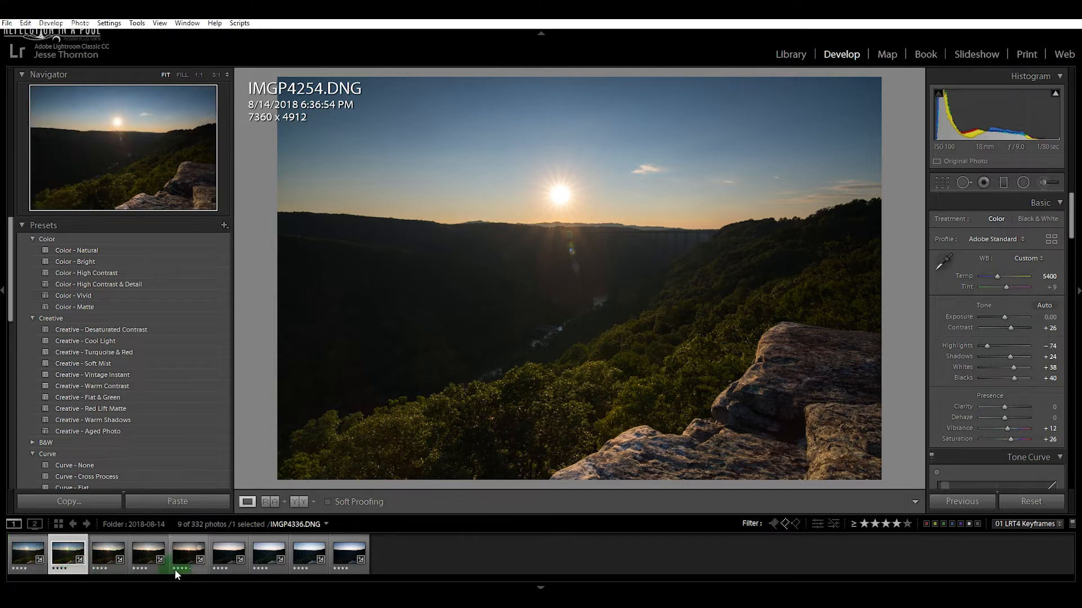
pyautogui.press('shift')
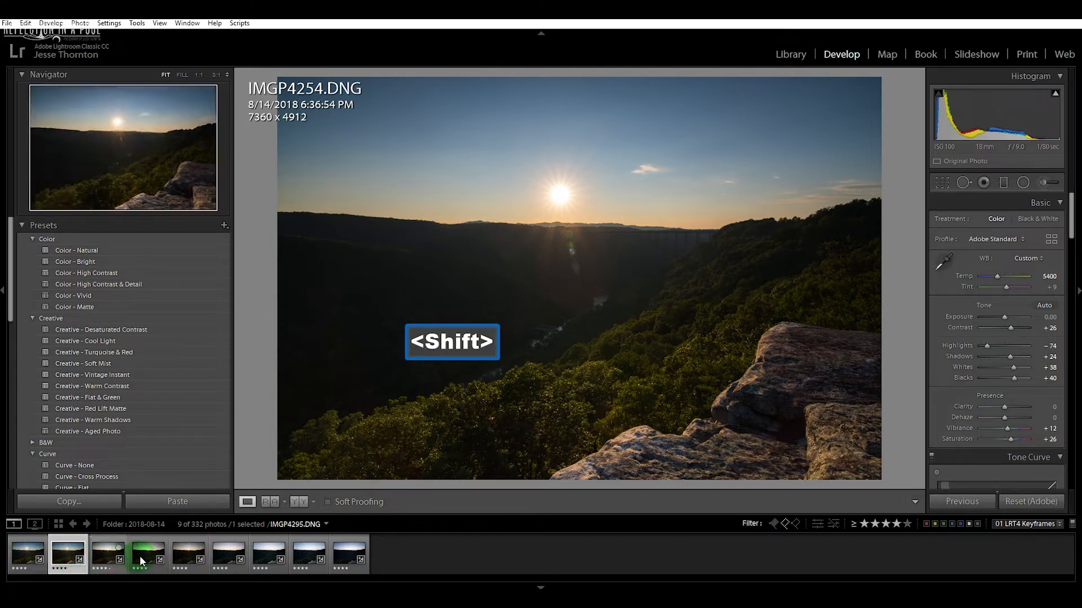
pyautogui.keyDown('shift'); pyautogui.click(188, 558); pyautogui.keyUp('shift')
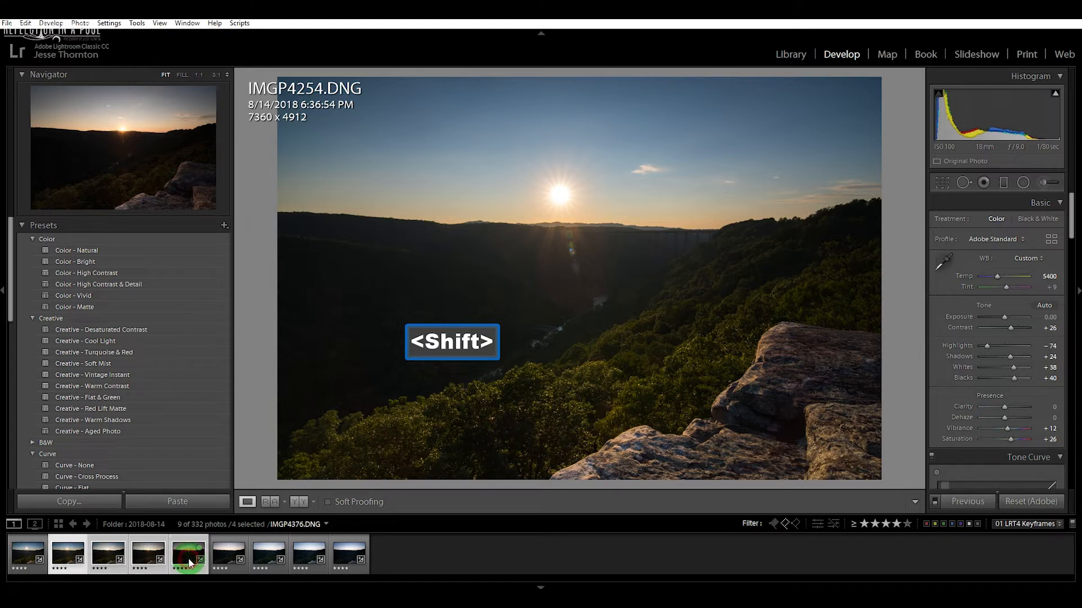
pyautogui.click(240, 23)
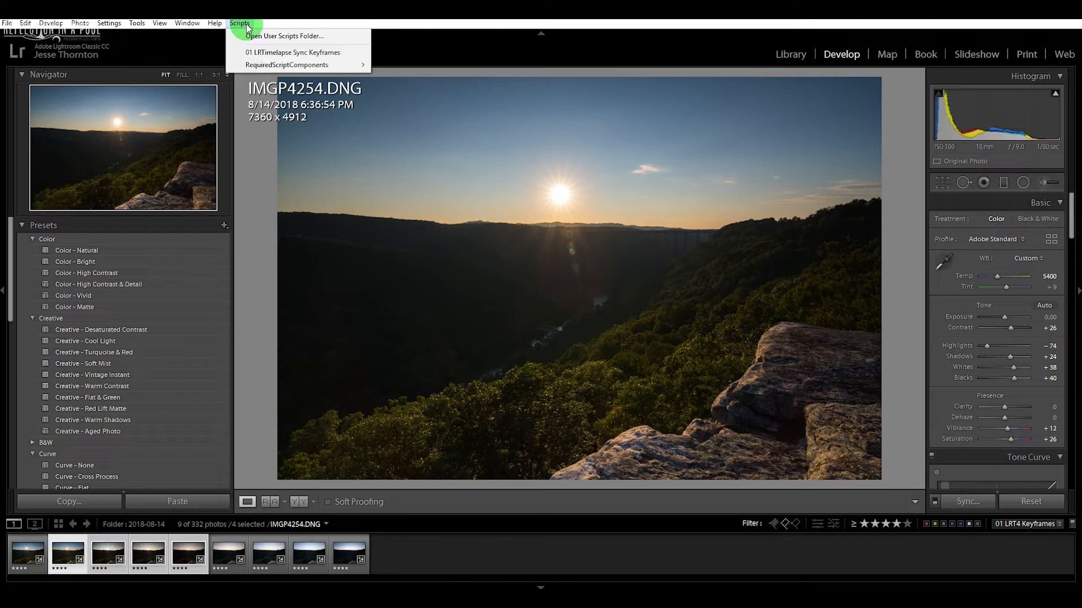
pyautogui.click(252, 56)
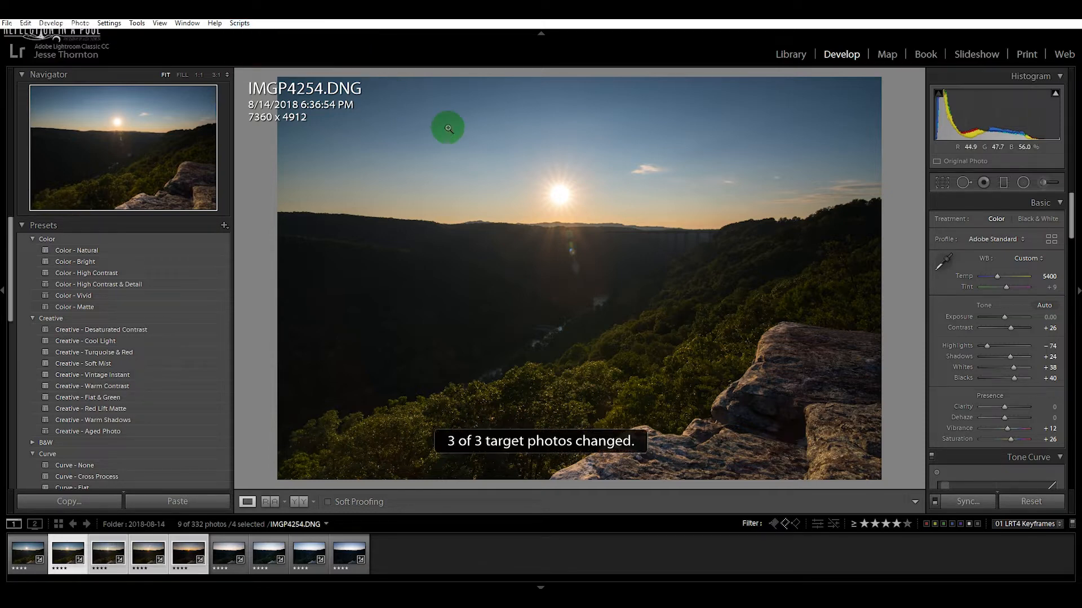
# Compare the synced second to fifth keyframes one after another to see where the edit needs adjusting
pyautogui.click(222, 558)
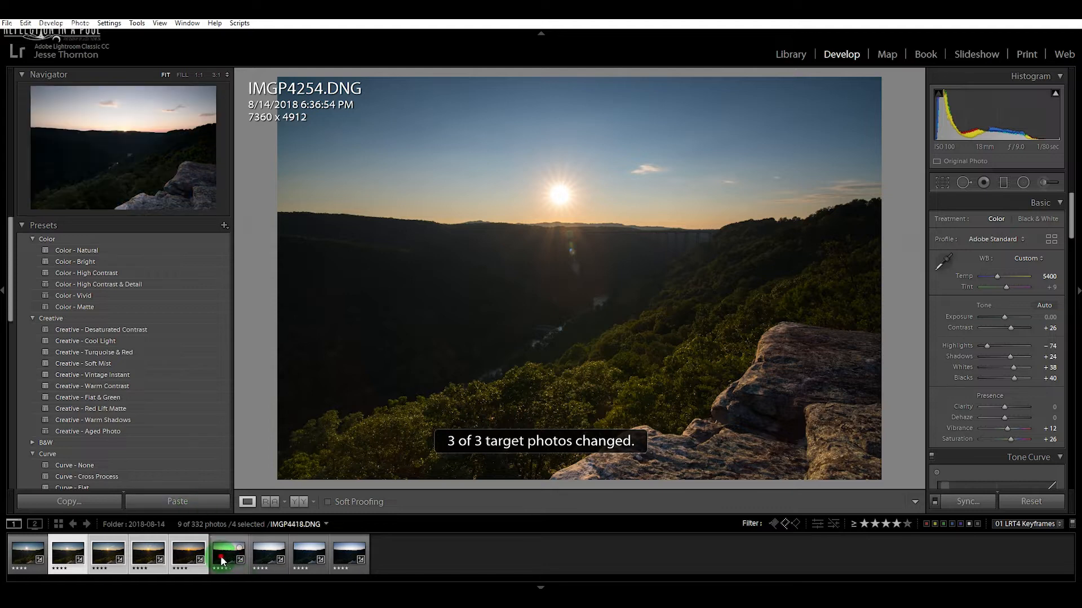
pyautogui.click(105, 558)
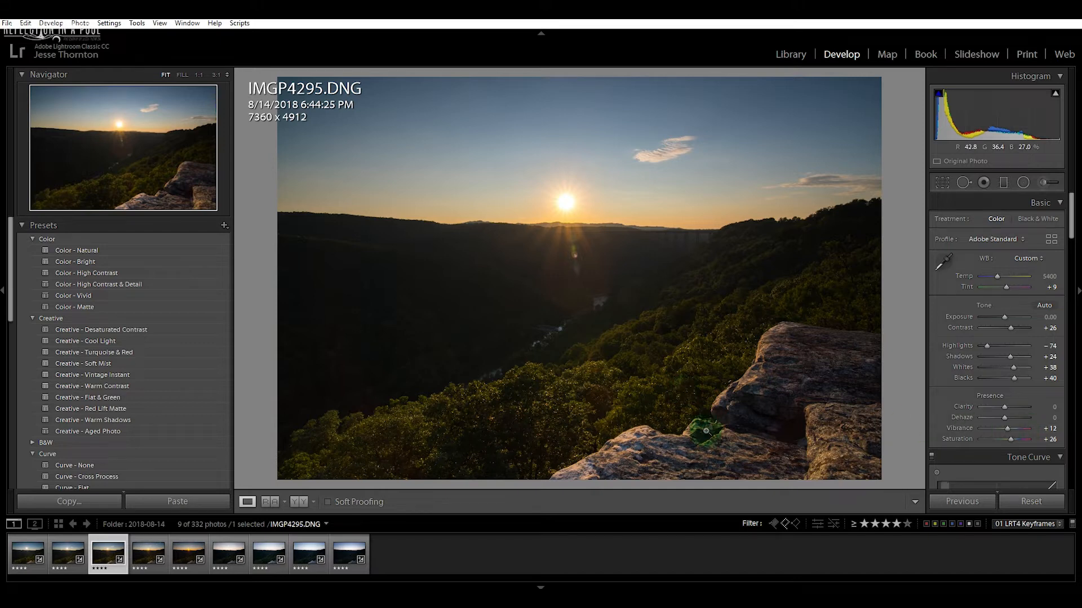
pyautogui.press('Left')
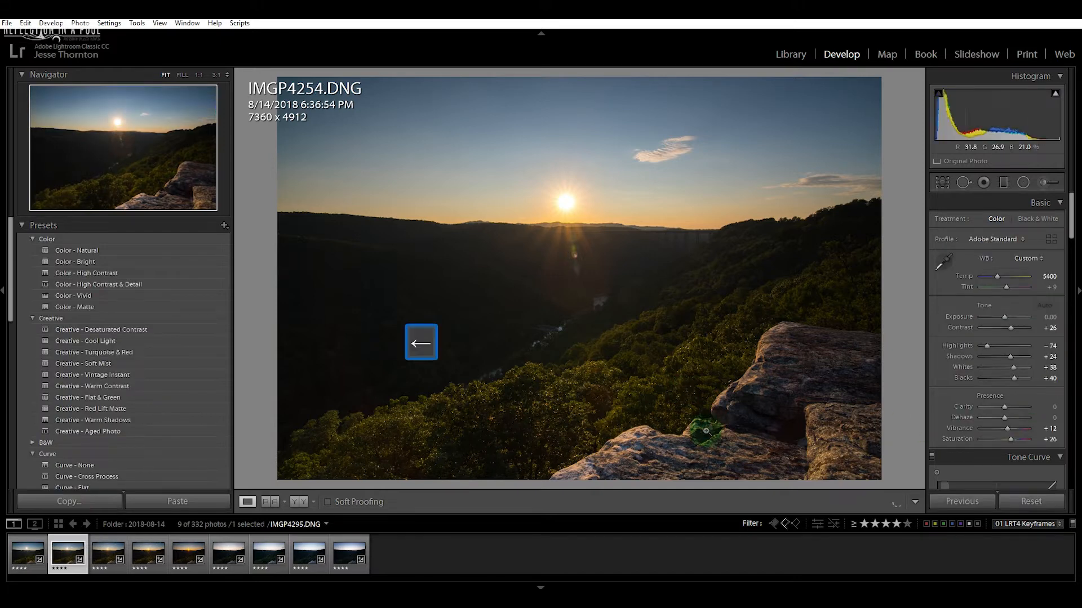
pyautogui.press('Right')
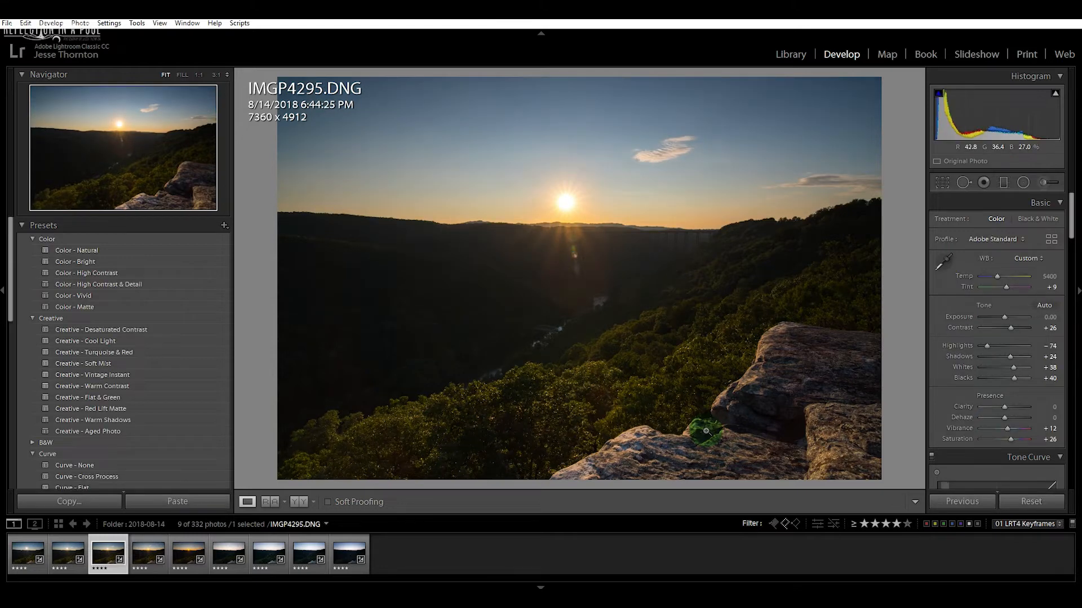
pyautogui.press('Right')
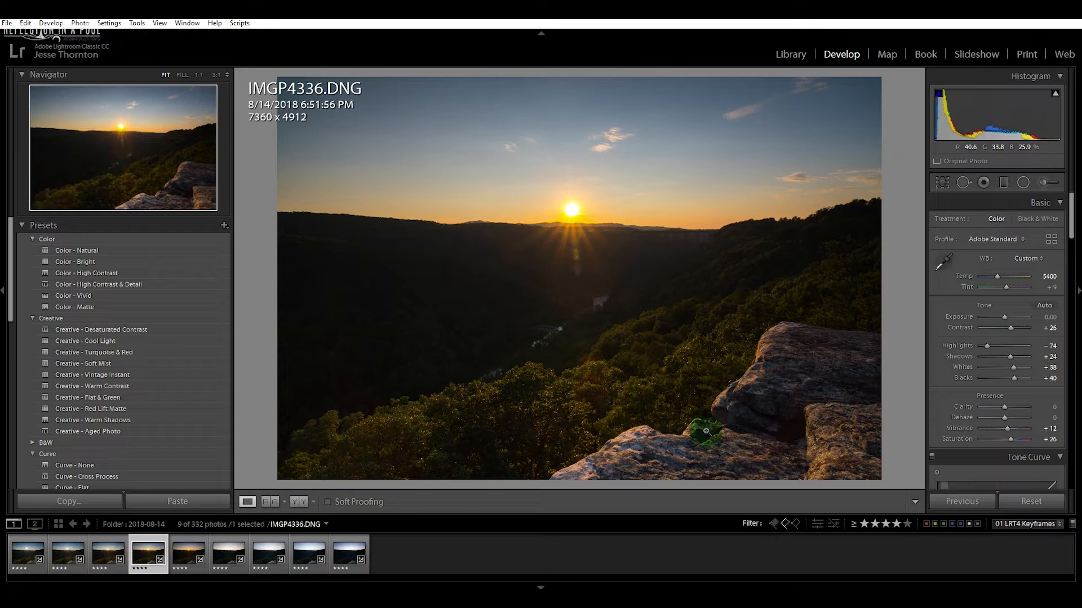
pyautogui.press('Right')
pyautogui.press('Left')
# Set the fourth keyframe's exposure to +0.36, highlights to −100, whites to +36, saturation to +19 and temperature to 4857
pyautogui.moveTo(1004, 316); pyautogui.dragTo(1005, 316)
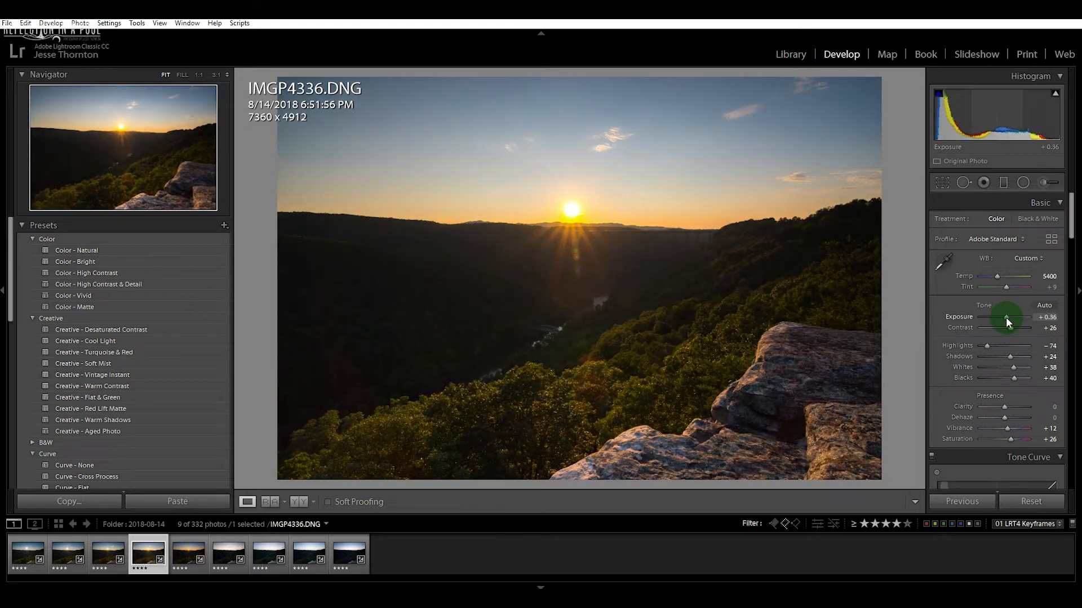
pyautogui.moveTo(986, 346); pyautogui.dragTo(976, 346)
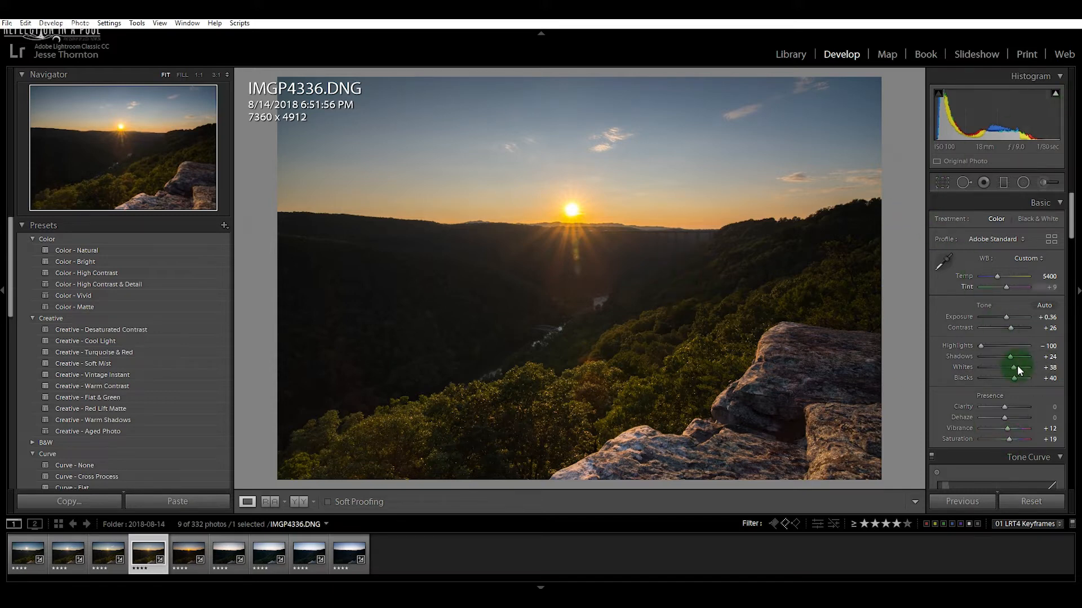
pyautogui.moveTo(1013, 366); pyautogui.dragTo(1015, 370)
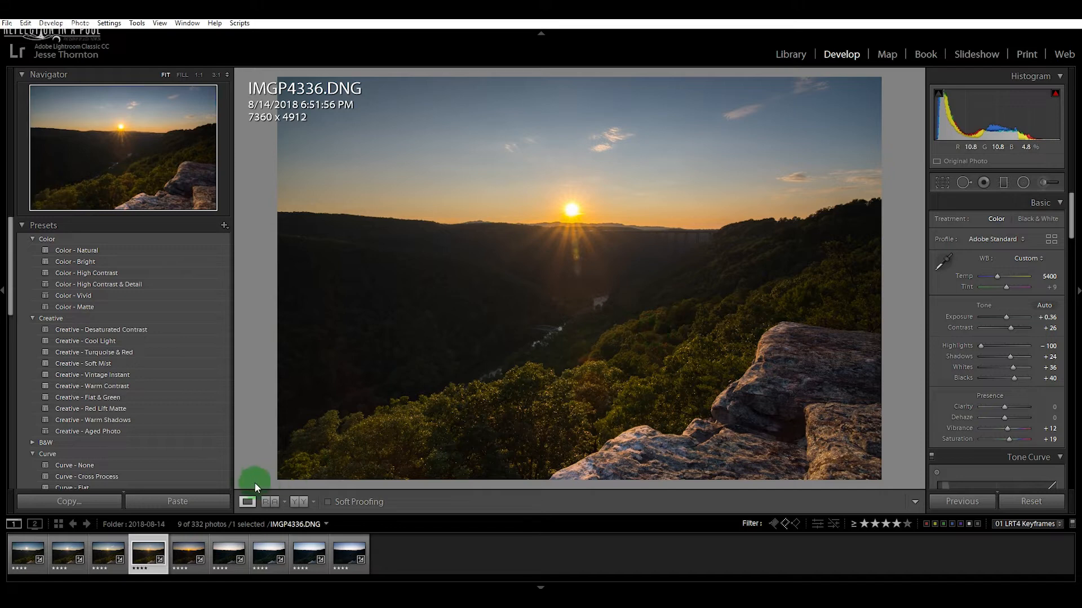
pyautogui.press('Left')
pyautogui.click(153, 545)
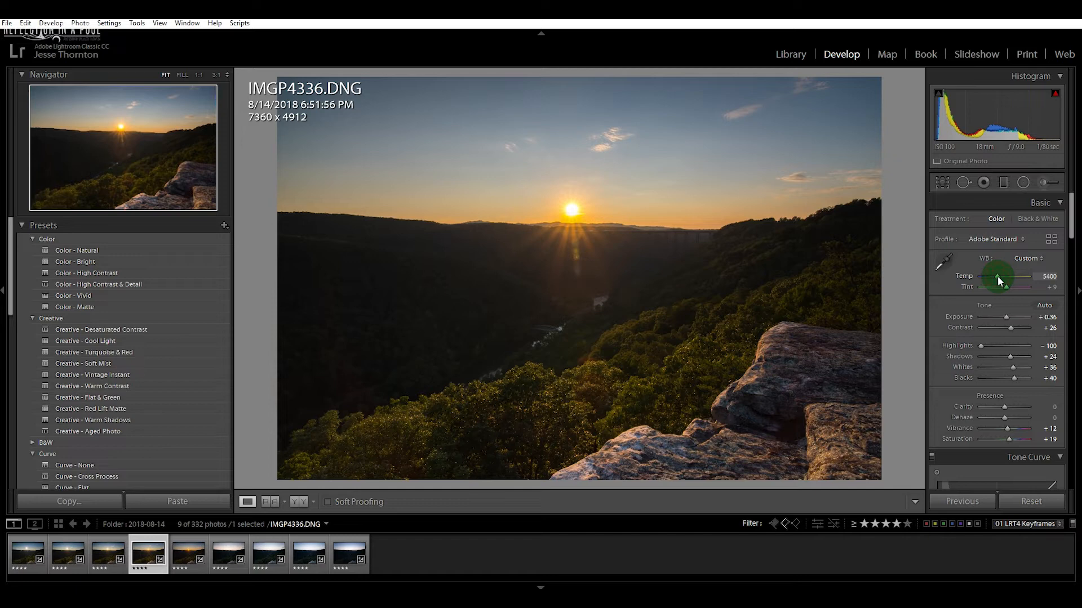
pyautogui.moveTo(998, 276); pyautogui.dragTo(995, 276)
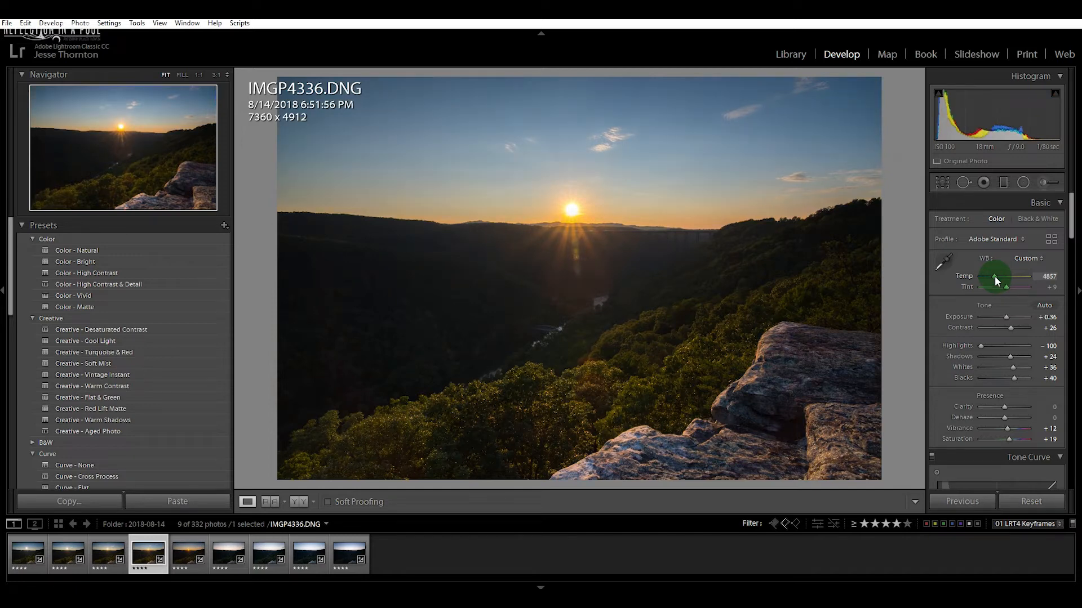
# Sync the fourth keyframe's settings to the fifth keyframe with the LRTimelapse Sync Keyframes script
pyautogui.keyDown('shift'); pyautogui.click(185, 557); pyautogui.keyUp('shift')
pyautogui.click(239, 23)
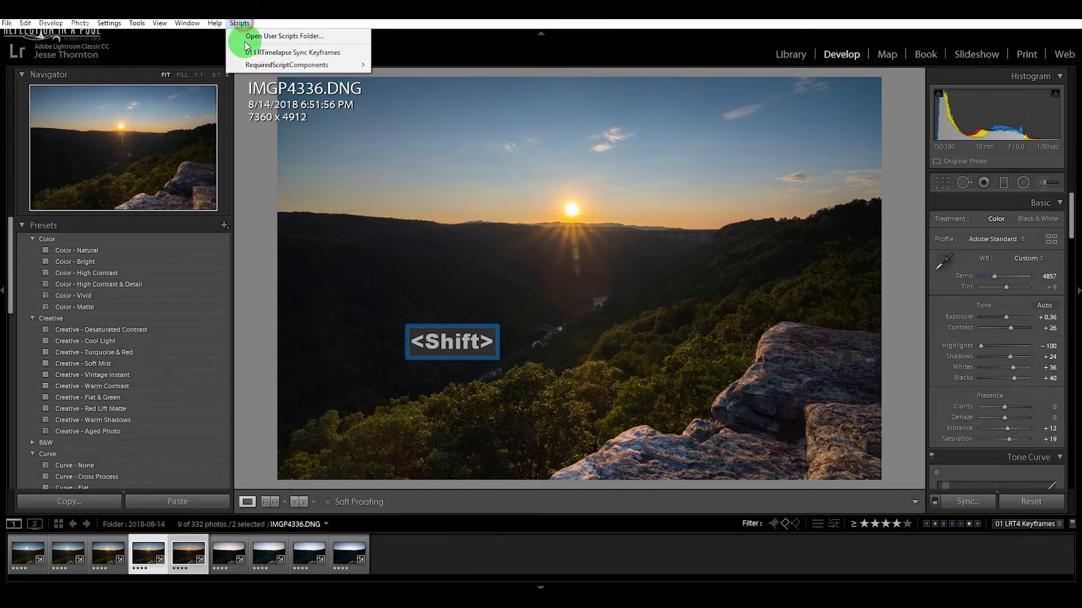
pyautogui.click(246, 52)
# Sync the fifth keyframe's settings to the sixth keyframe with the LRTimelapse Sync Keyframes script
pyautogui.click(221, 554)
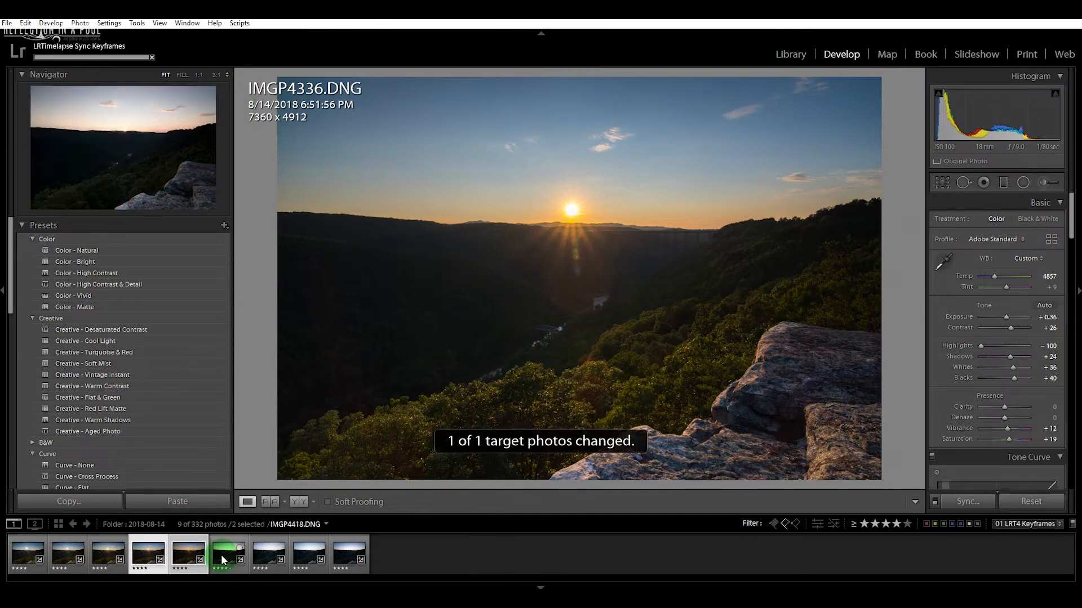
pyautogui.keyDown('shift'); pyautogui.click(188, 556); pyautogui.keyUp('shift')
pyautogui.click(188, 556)
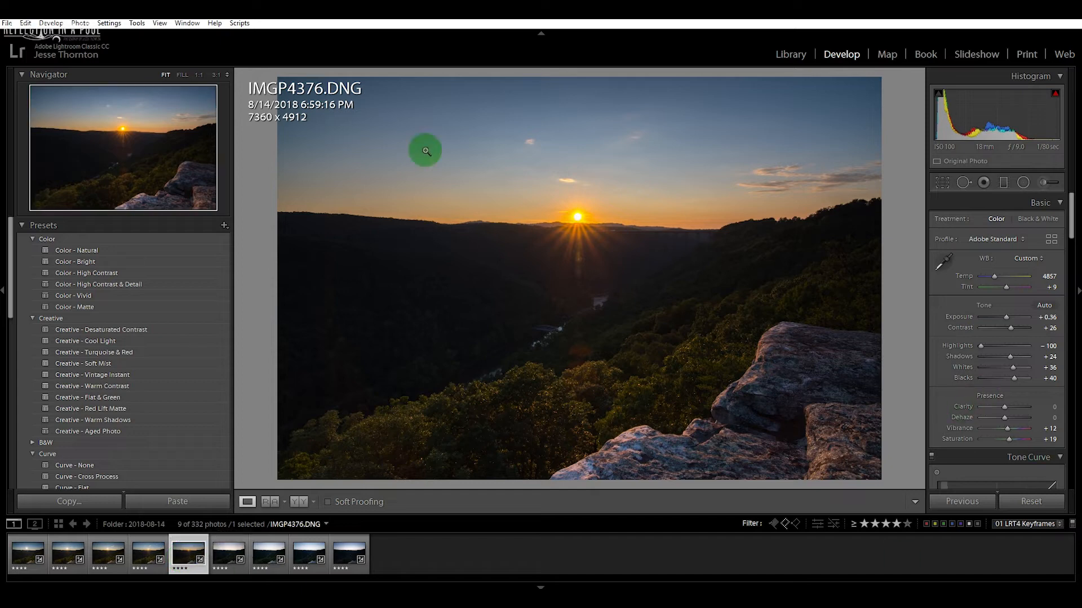
pyautogui.keyDown('shift'); pyautogui.click(225, 555); pyautogui.keyUp('shift')
pyautogui.click(239, 23)
pyautogui.click(248, 53)
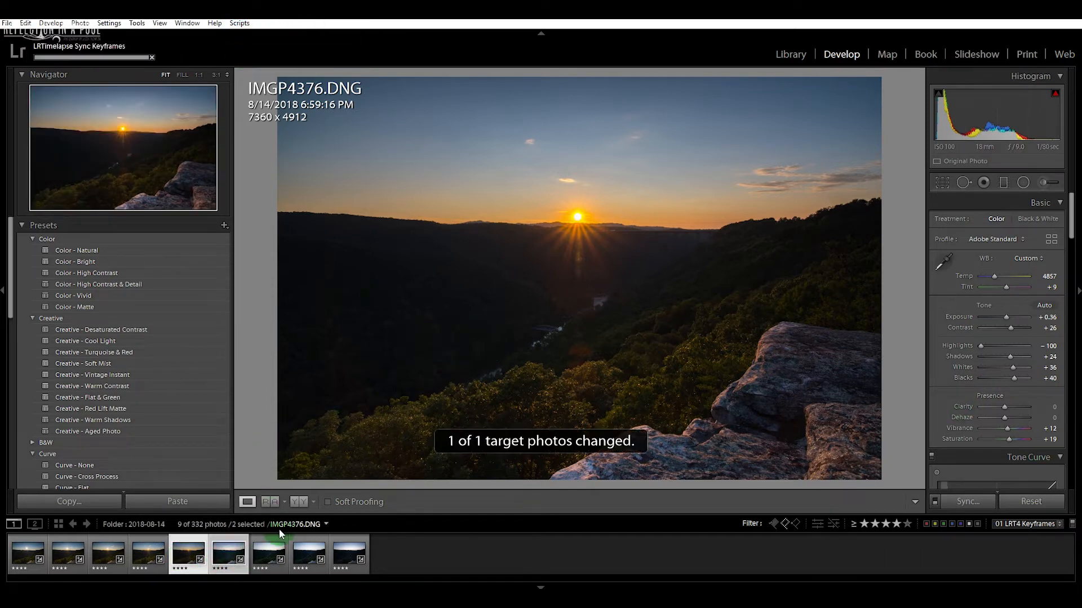
# Set the sixth keyframe's temperature to 5691 and whites to +31, and sync its settings to the seventh with the LRTimelapse script
pyautogui.click(222, 555)
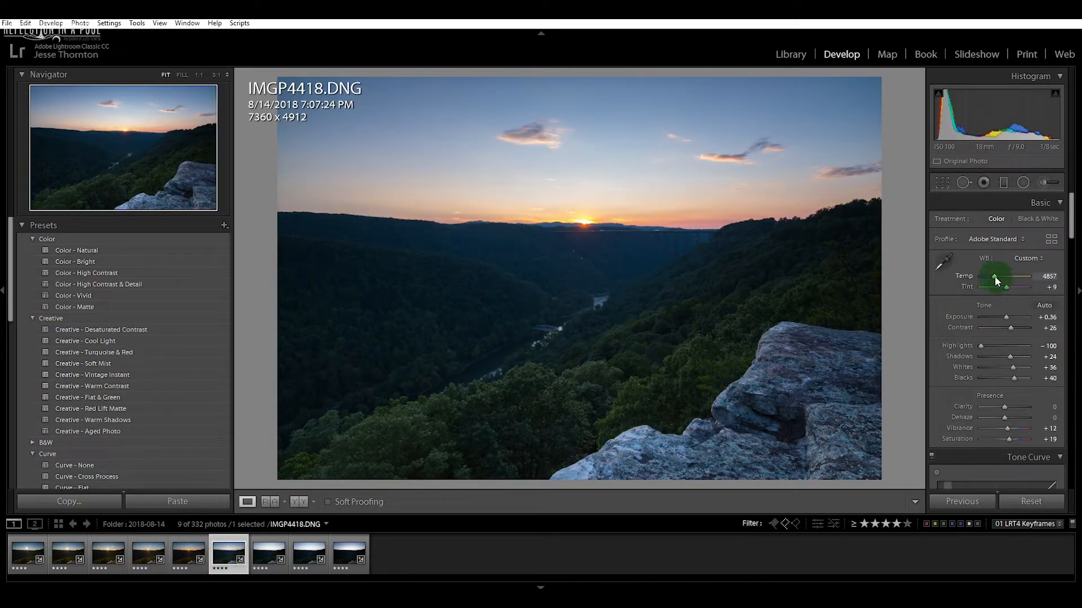
pyautogui.moveTo(995, 276); pyautogui.dragTo(998, 276)
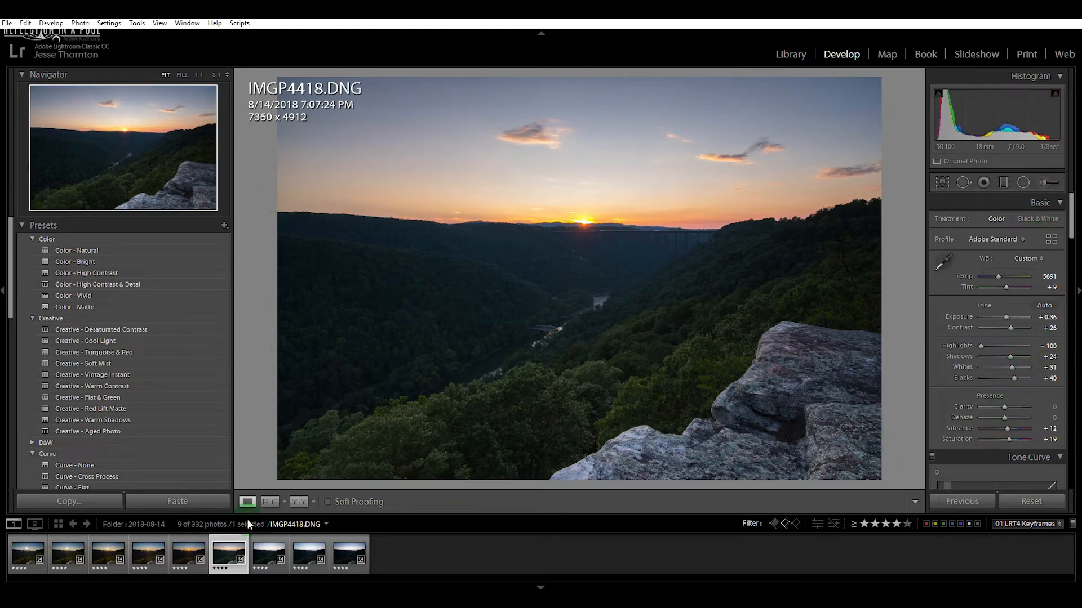
pyautogui.press('shift')
pyautogui.keyDown('shift'); pyautogui.click(260, 559); pyautogui.keyUp('shift')
pyautogui.click(240, 23)
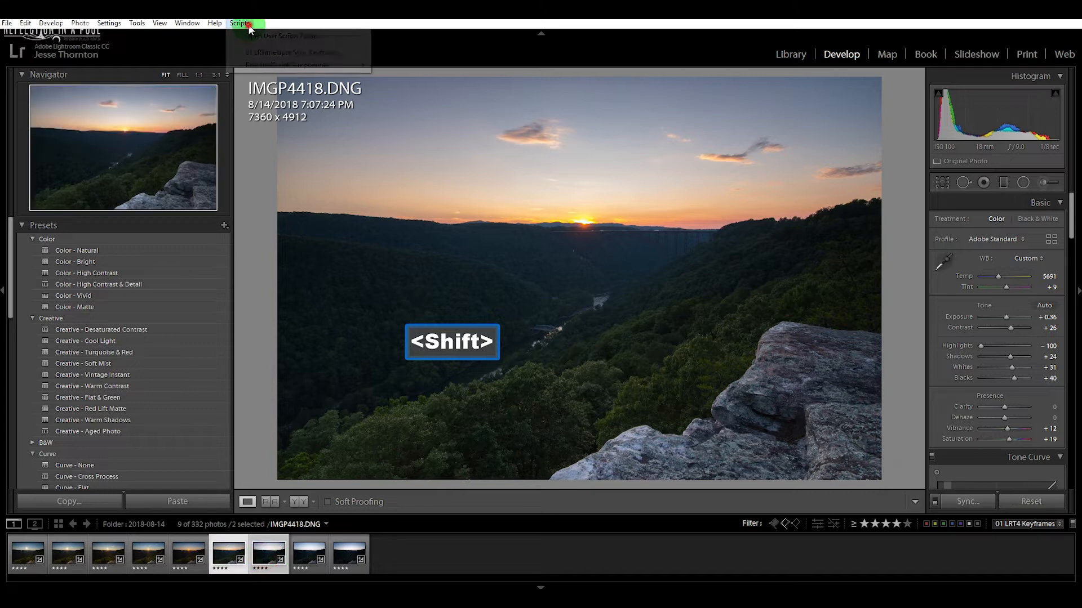
pyautogui.click(248, 52)
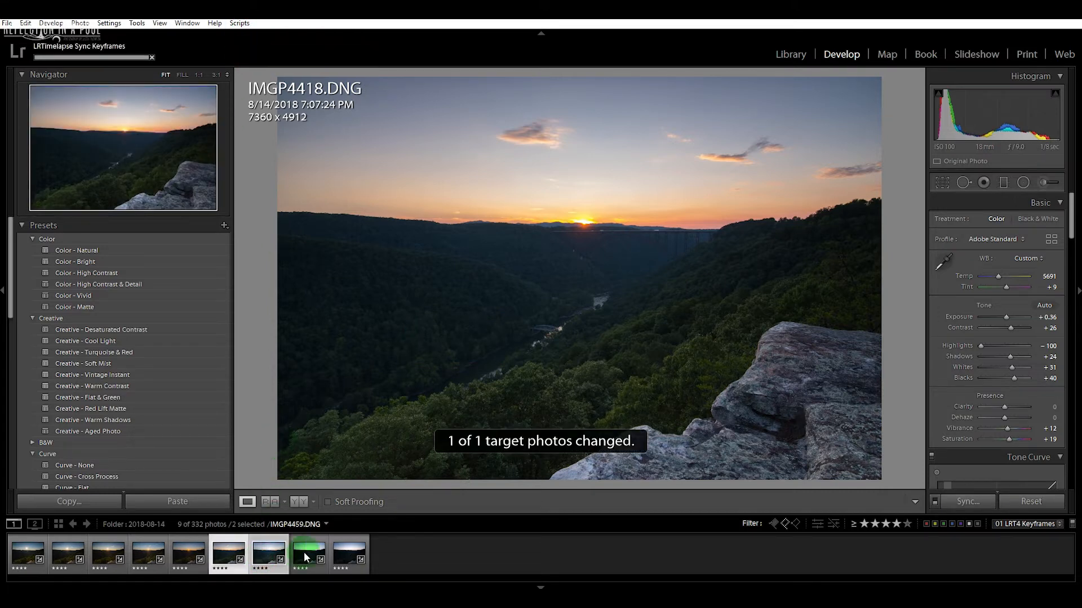
# Set the seventh keyframe's blacks to +26, shadows to +12, whites to +21 and temperature to 7000
pyautogui.click(269, 555)
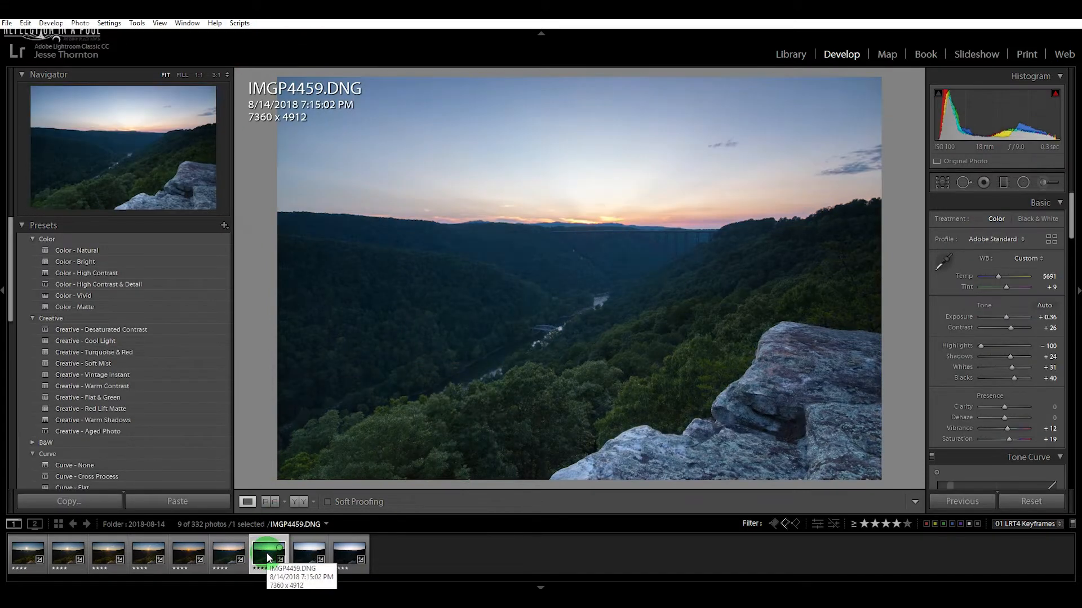
pyautogui.moveTo(1014, 378); pyautogui.dragTo(1009, 356)
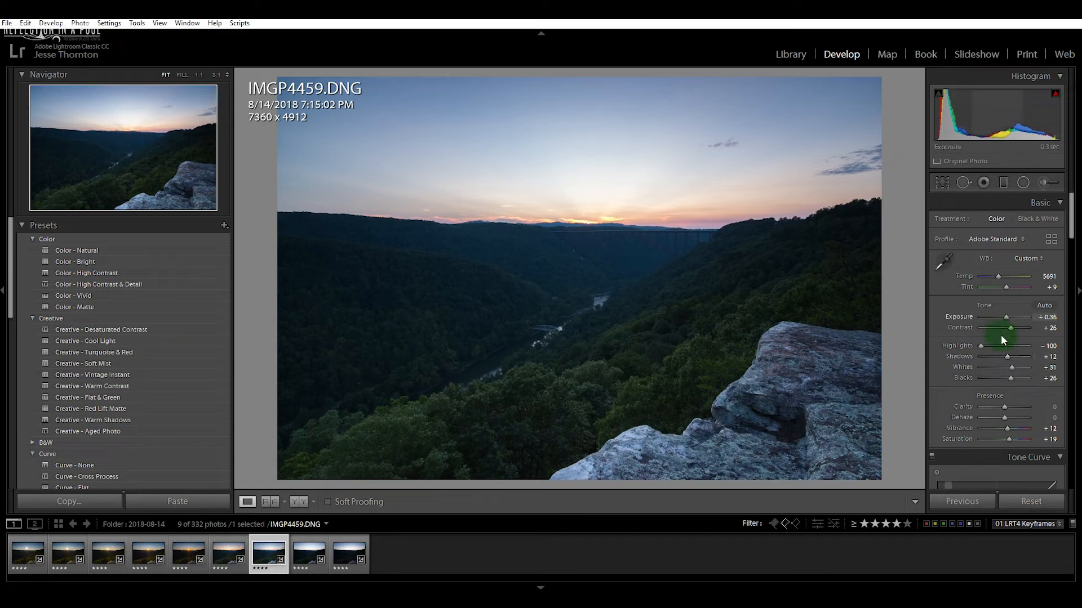
pyautogui.moveTo(1013, 370); pyautogui.dragTo(1011, 370)
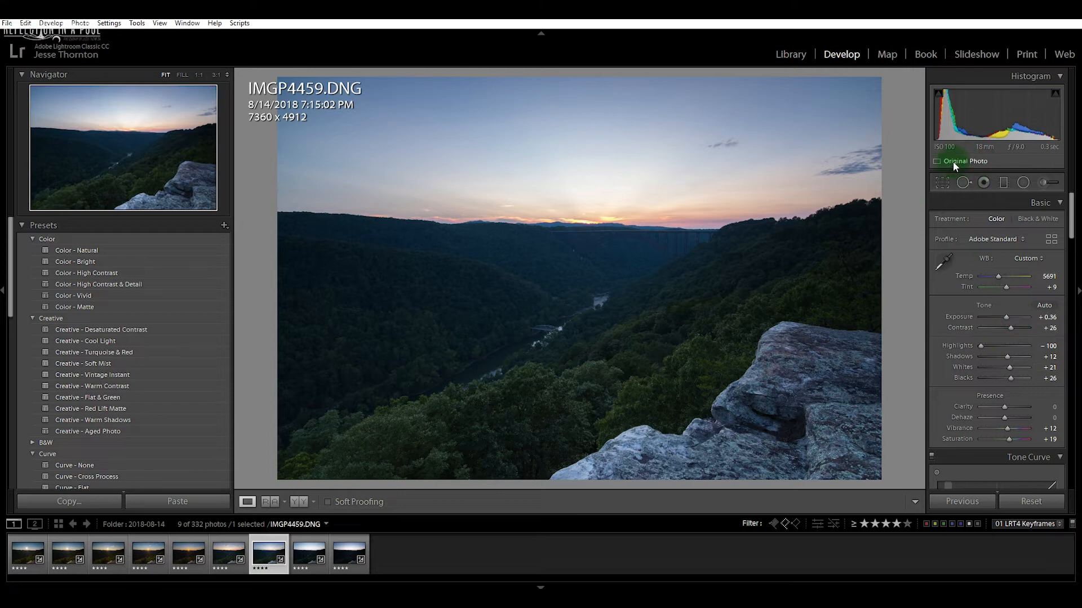
pyautogui.moveTo(995, 275)
pyautogui.mouseDown()
pyautogui.moveTo(1025, 279)
pyautogui.moveTo(995, 278)
pyautogui.mouseUp()
# Sync the seventh keyframe's settings to the eighth keyframe with the LRTimelapse Sync Keyframes script
pyautogui.keyDown('shift'); pyautogui.click(308, 554); pyautogui.keyUp('shift')
pyautogui.click(240, 23)
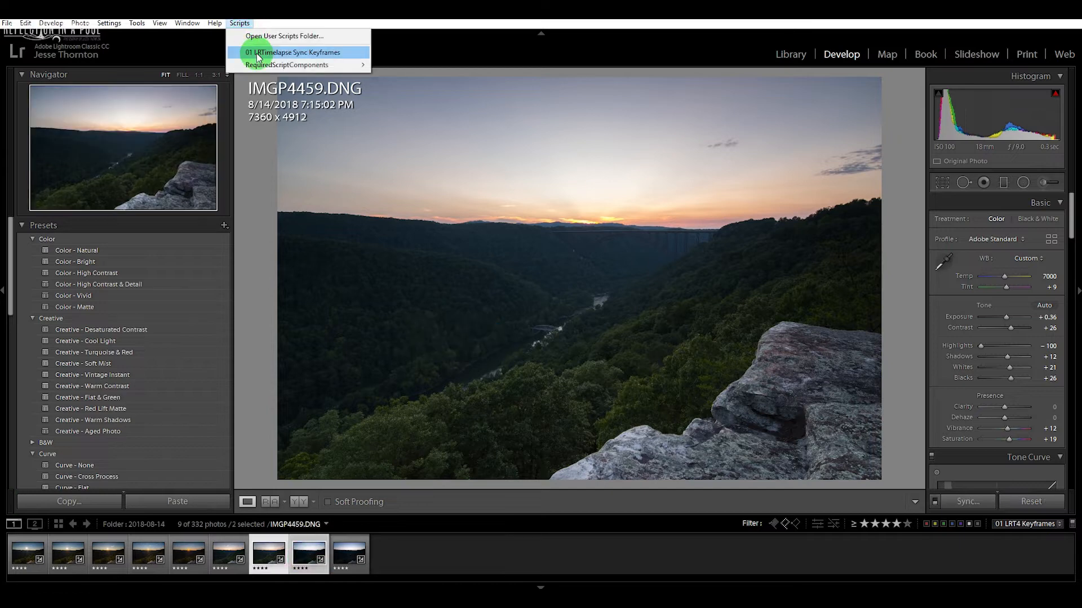
pyautogui.click(258, 51)
# Set the eighth keyframe's exposure to +0.12, sync its settings to the ninth with the LRTimelapse script, and open the ninth keyframe
pyautogui.click(306, 557)
pyautogui.moveTo(1007, 316); pyautogui.dragTo(1005, 316)
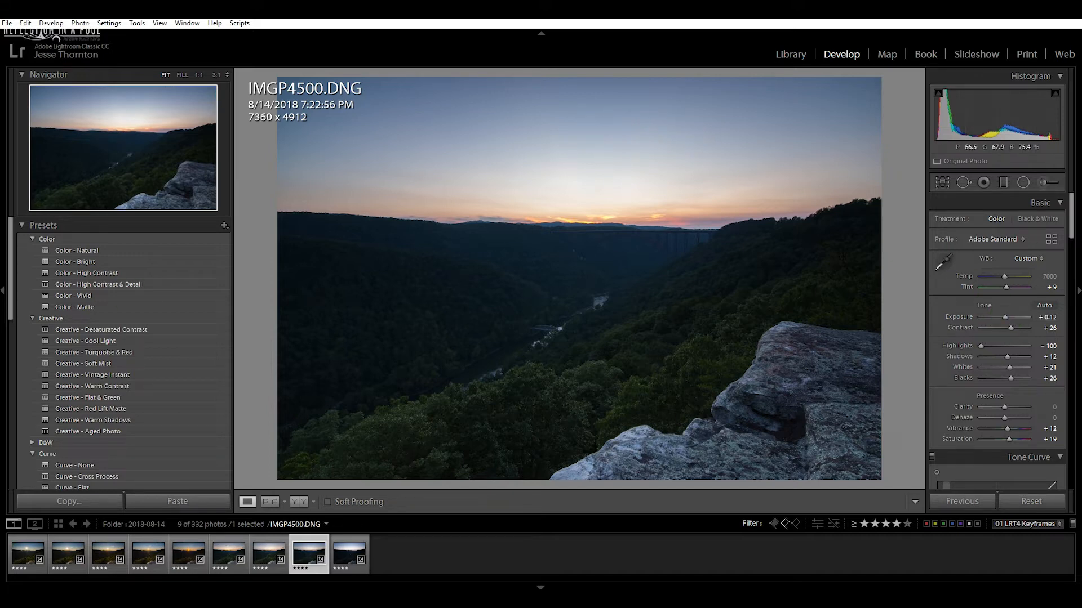
pyautogui.keyDown('shift'); pyautogui.click(349, 555); pyautogui.keyUp('shift')
pyautogui.click(238, 23)
pyautogui.click(242, 48)
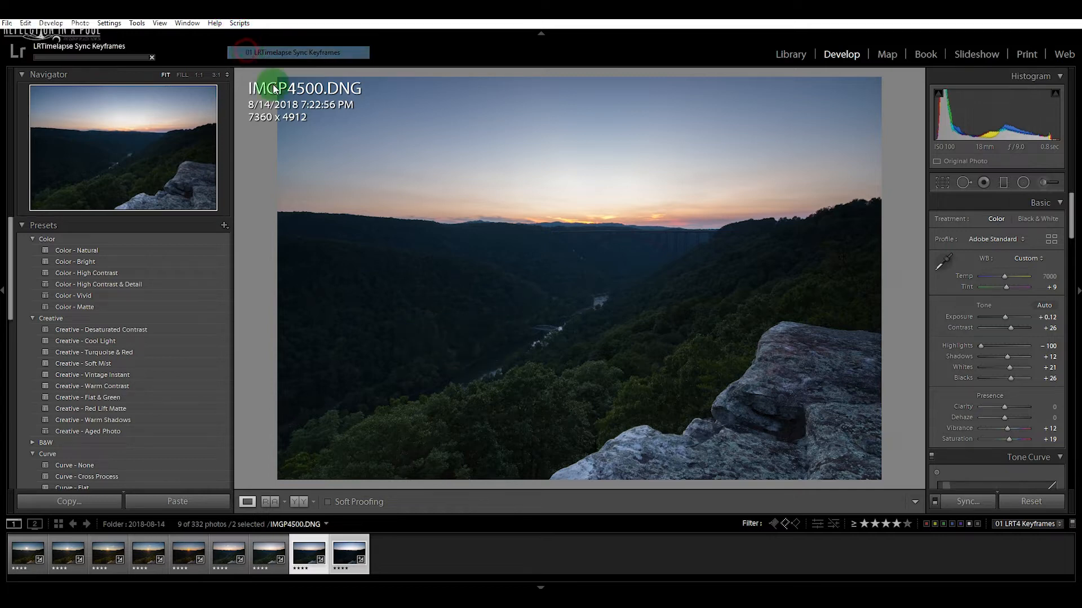
pyautogui.click(344, 556)
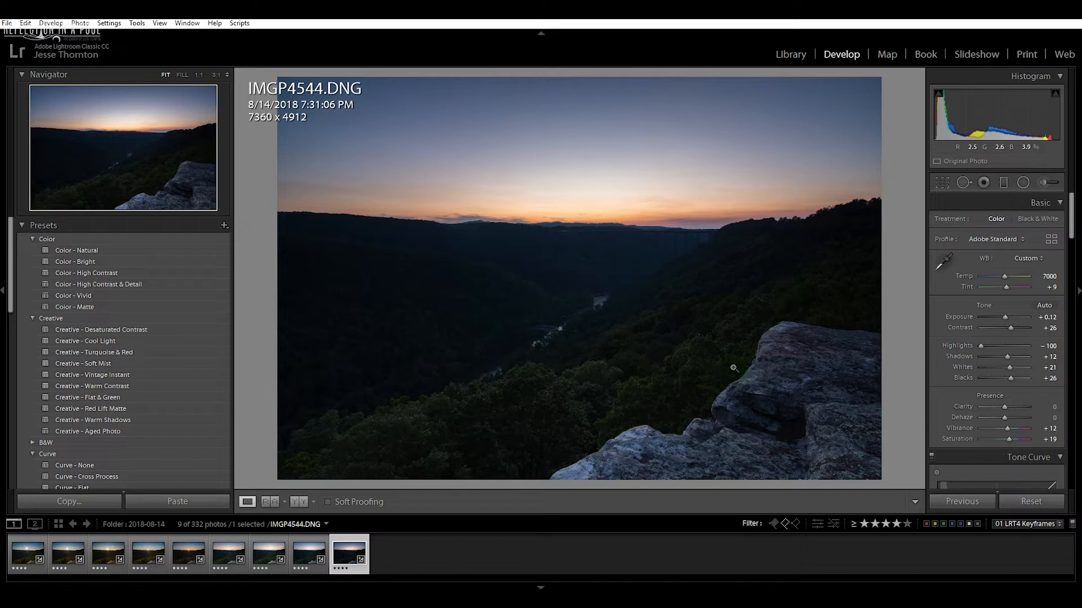
# Select all nine keyframes in the Library grid and save their metadata to files
pyautogui.click(792, 54)
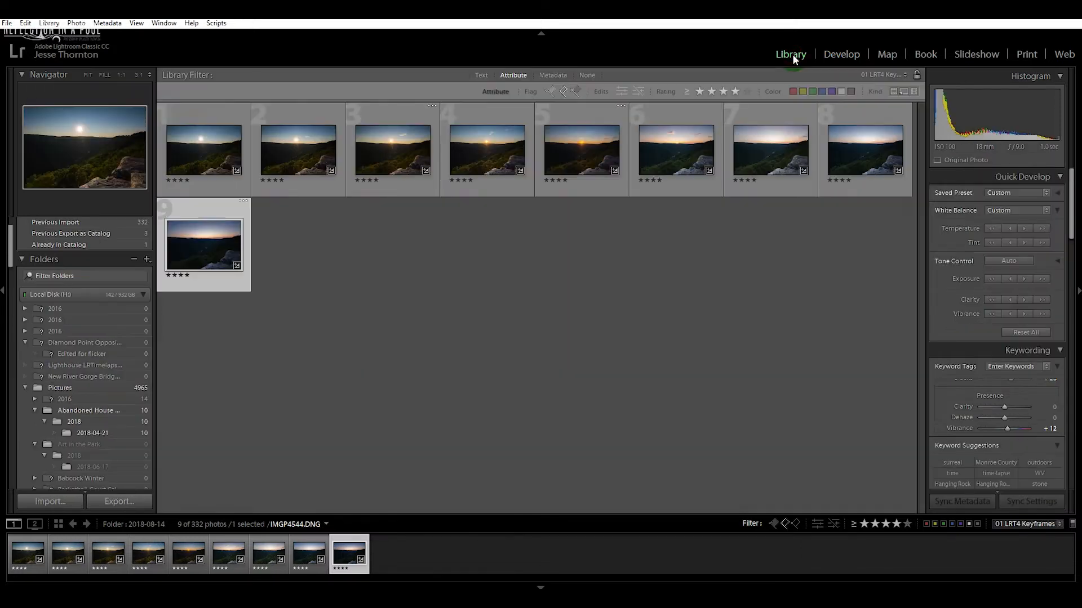
pyautogui.click(745, 155)
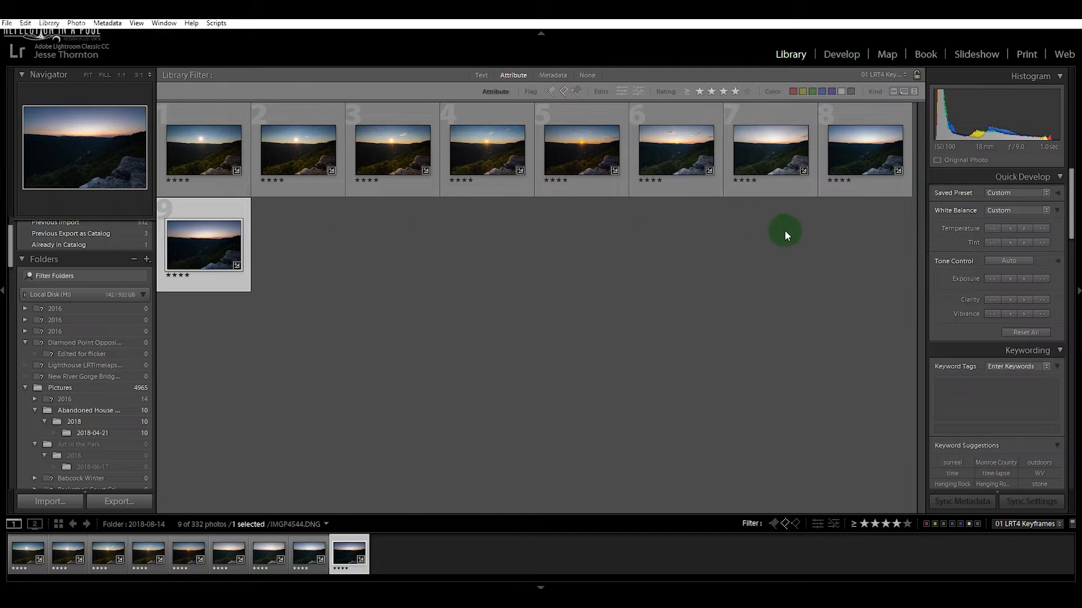
pyautogui.keyDown('shift'); pyautogui.click(210, 143); pyautogui.keyUp('shift')
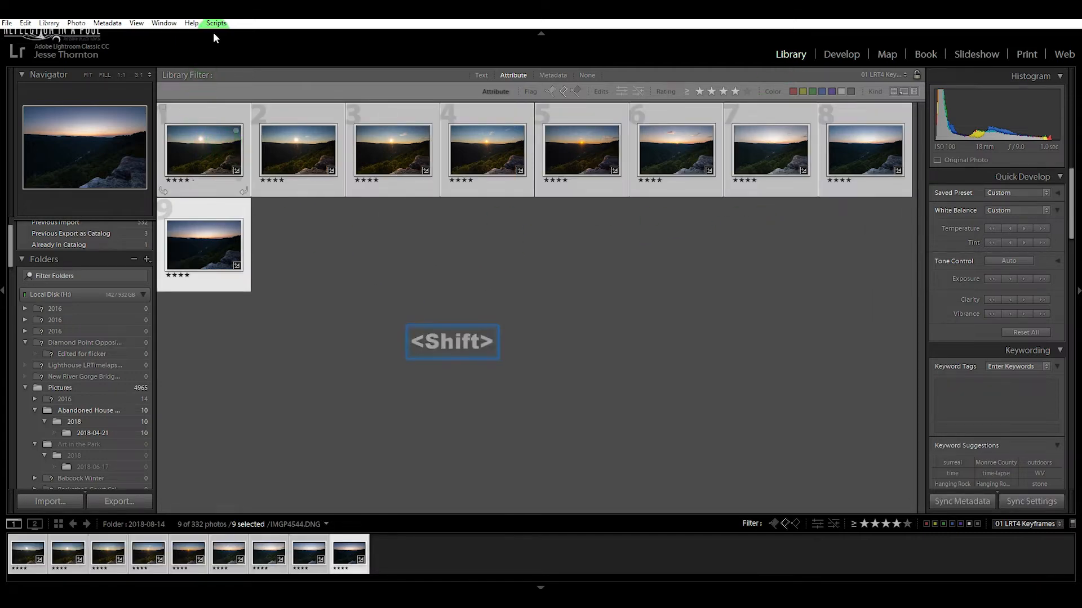
pyautogui.click(207, 156)
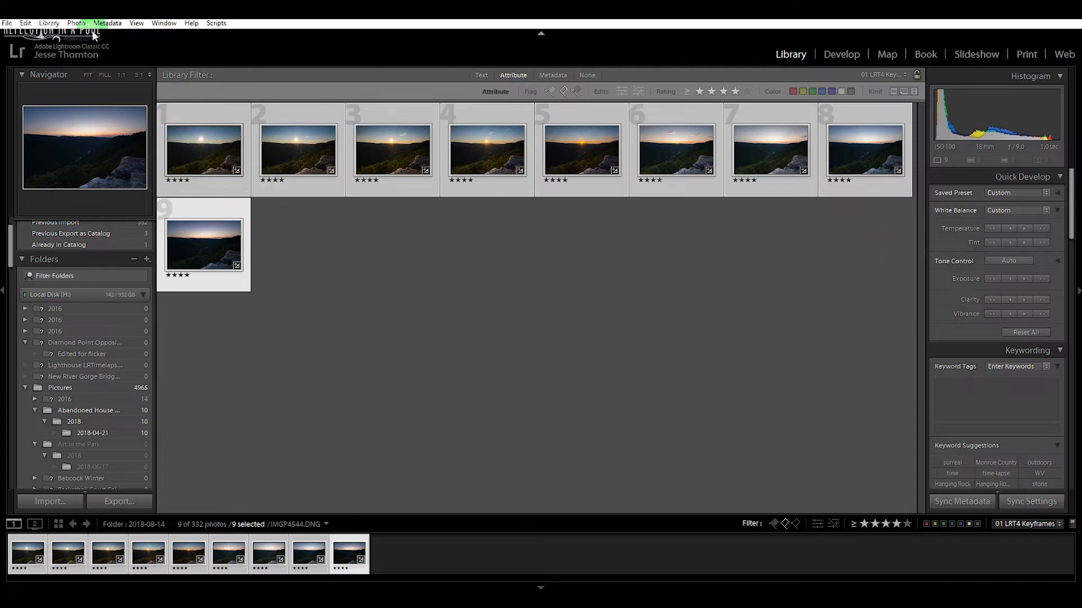
pyautogui.click(107, 23)
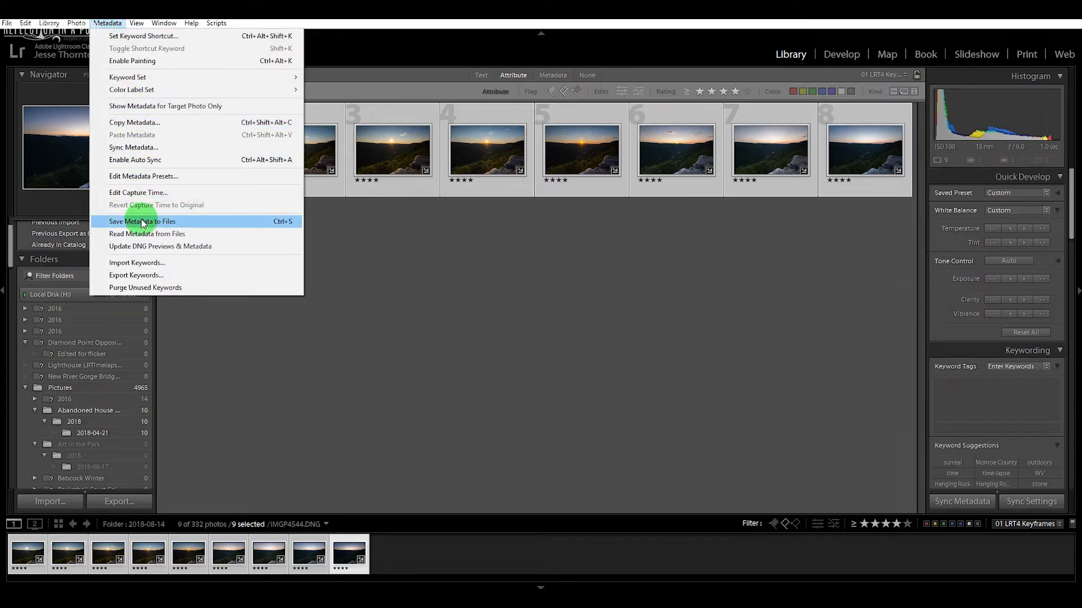
pyautogui.click(142, 222)
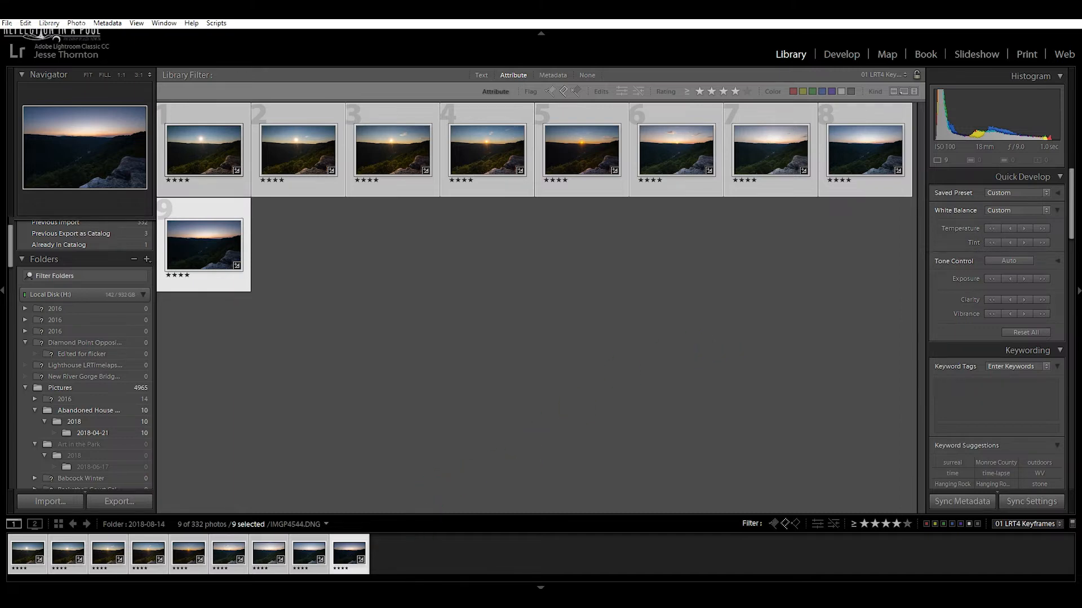
# Switch to LRTimelapse and reload the 2018-08-14 sequence to bring in the keyframe edits
pyautogui.moveTo(399, 599)
pyautogui.click(398, 555)
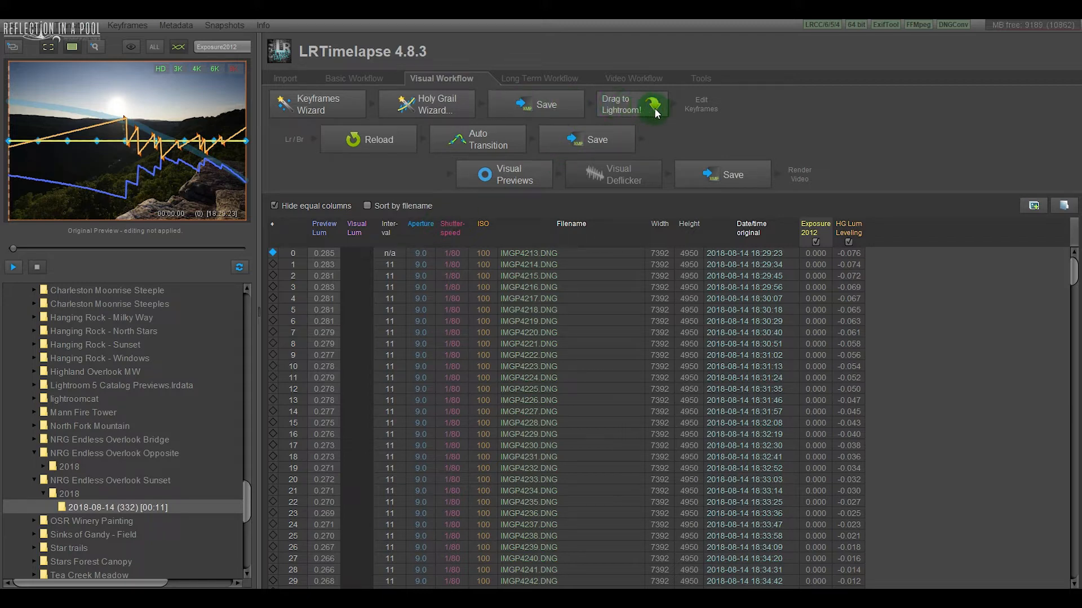
pyautogui.moveTo(655, 110)
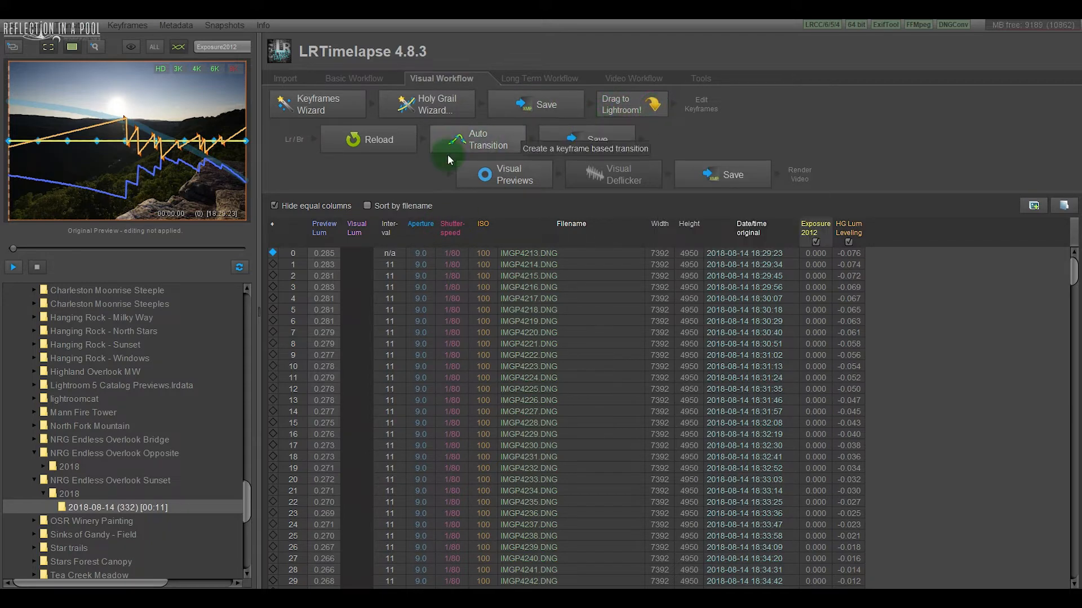
pyautogui.click(381, 144)
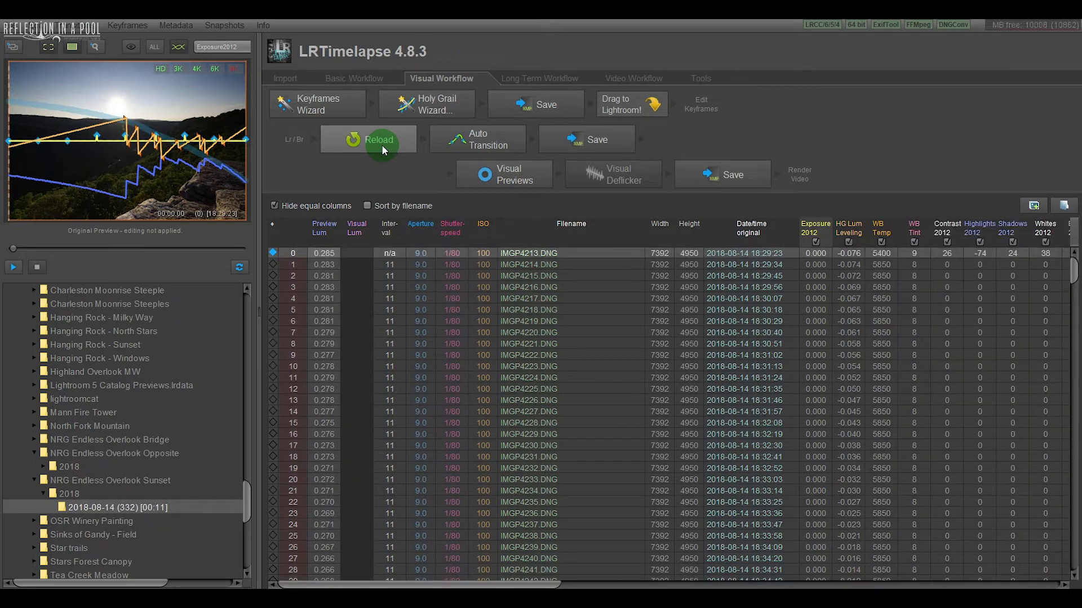
# Create the keyframe-based Auto Transition across the sequence and save it to the files
pyautogui.click(482, 143)
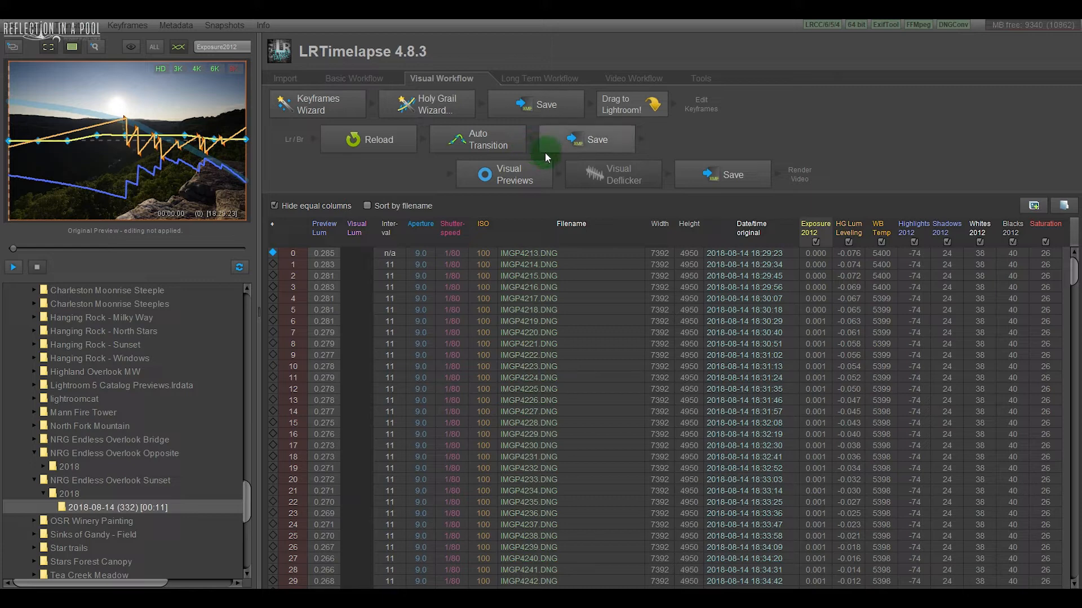
pyautogui.click(595, 144)
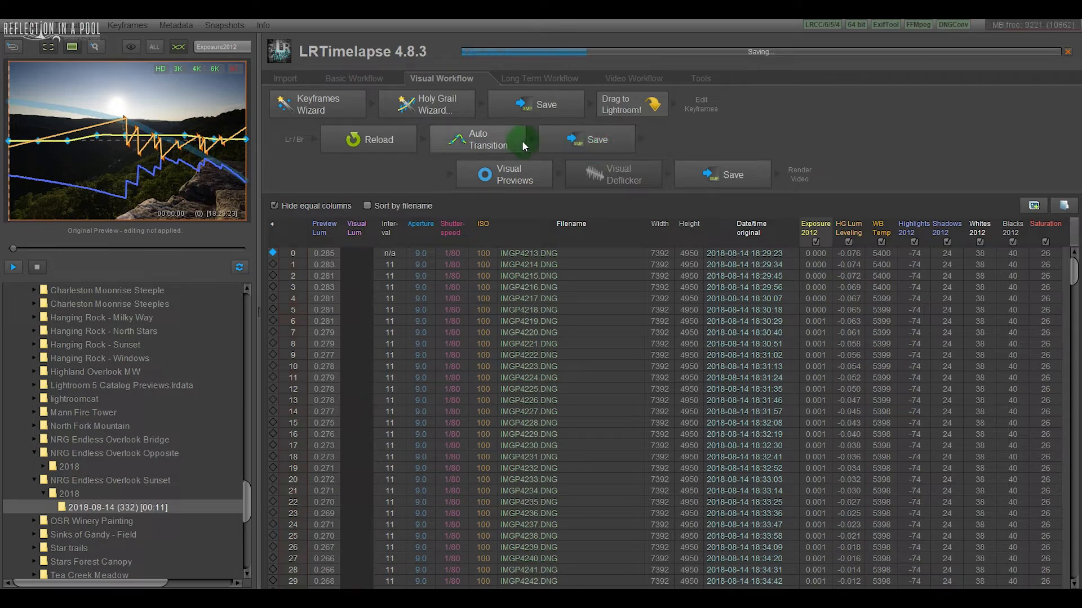
pyautogui.click(481, 147)
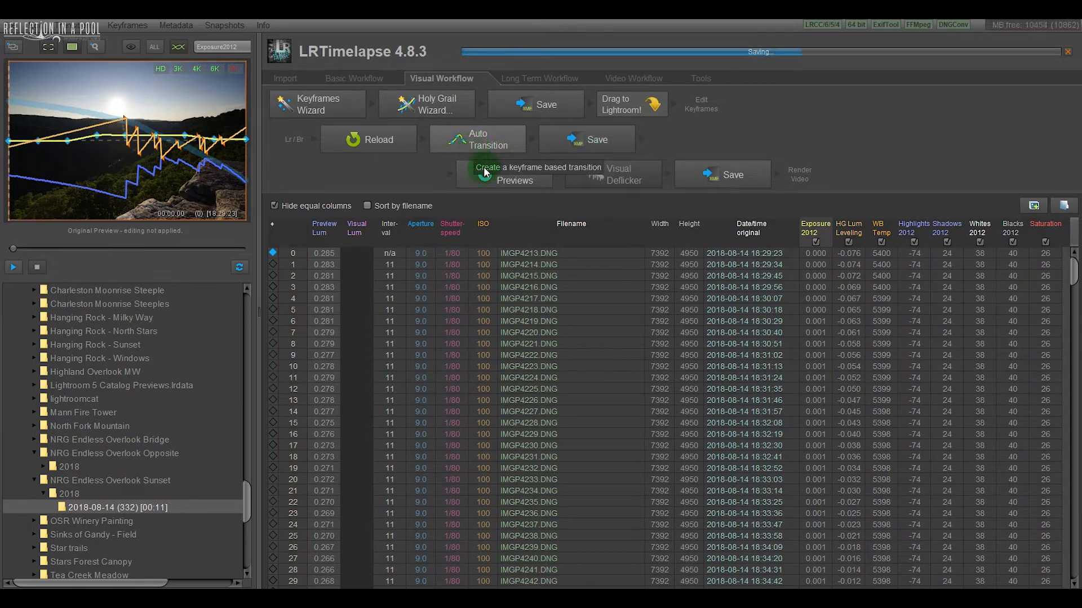
# Generate the Visual Previews for the whole sequence and play the preview
pyautogui.click(503, 185)
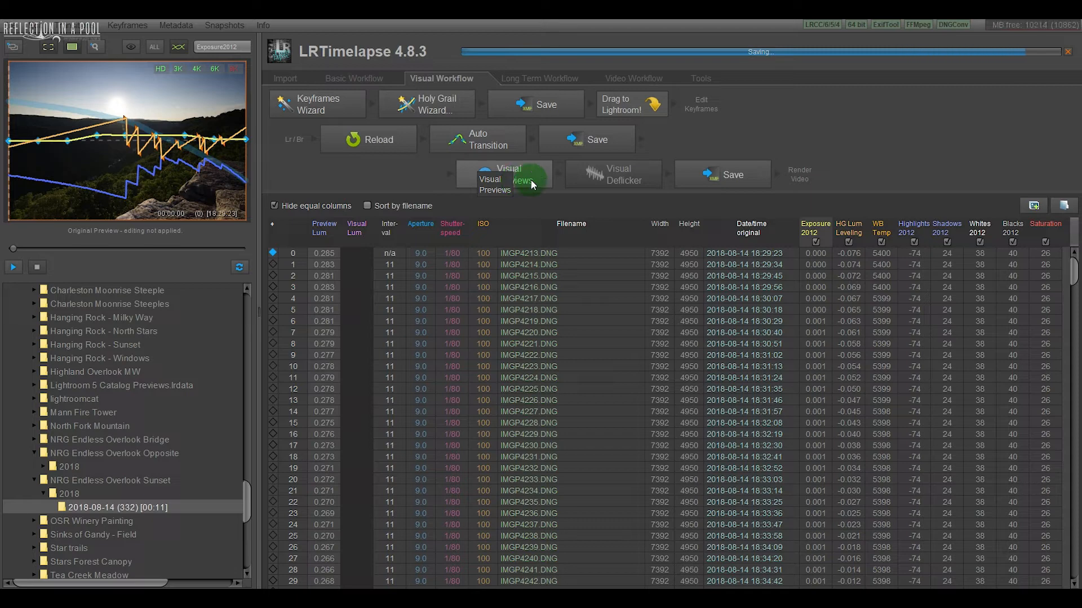
pyautogui.click(526, 177)
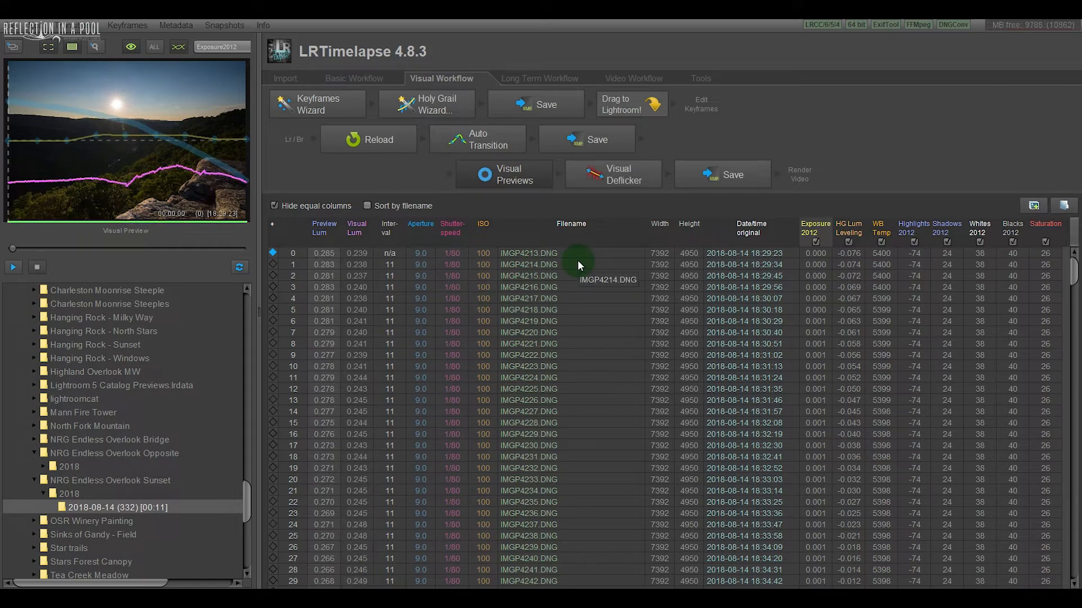
pyautogui.click(15, 267)
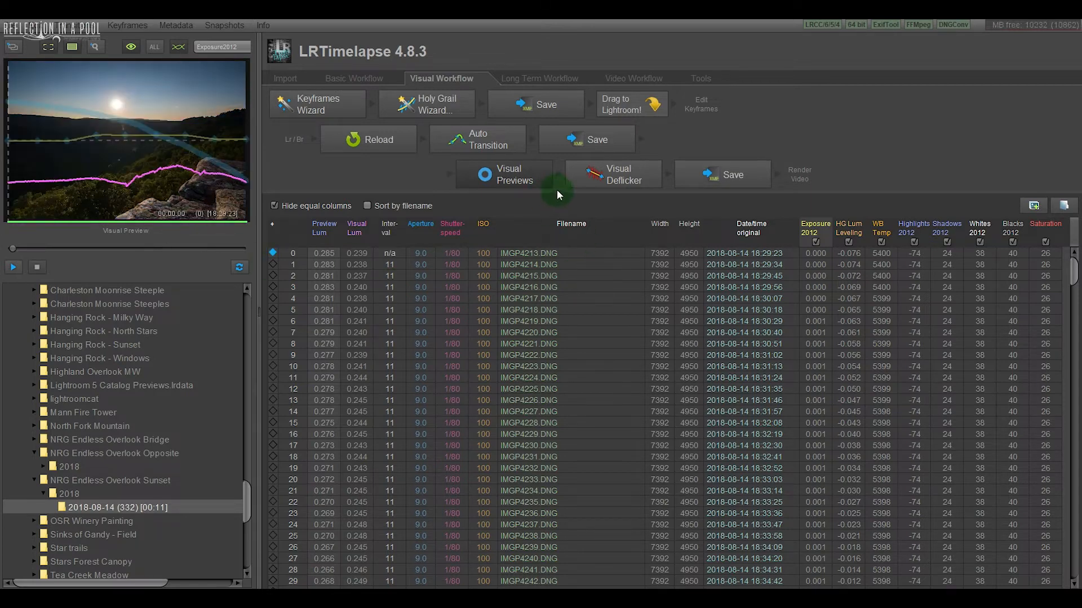
# Adjust the Visual Deflicker smoothing to follow the luminance curve and apply it to the sequence
pyautogui.click(611, 183)
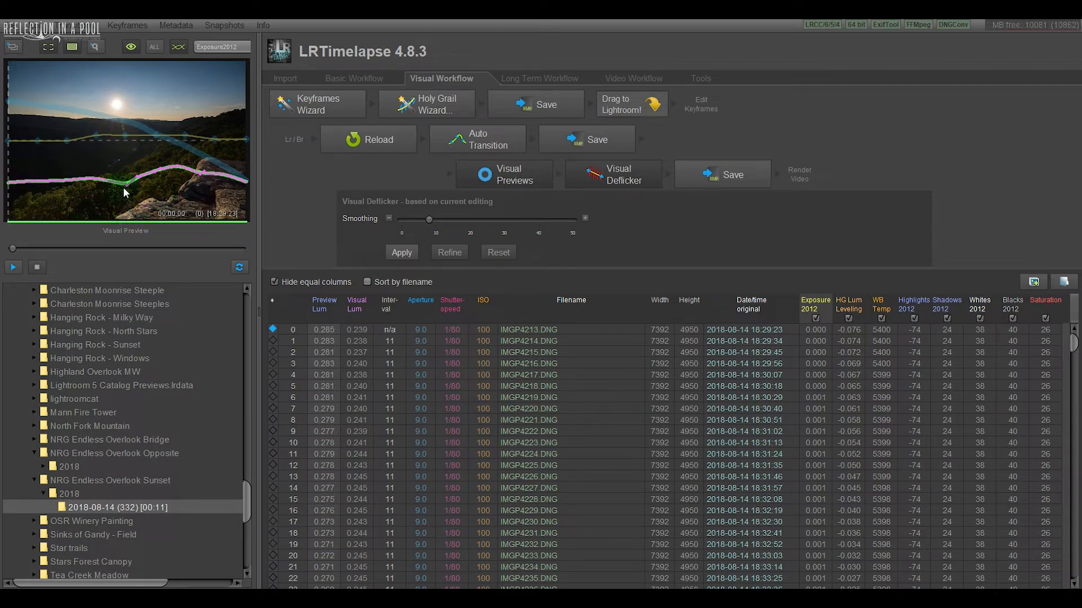
pyautogui.click(441, 219)
pyautogui.click(547, 240)
pyautogui.moveTo(433, 220); pyautogui.dragTo(431, 221)
pyautogui.click(402, 254)
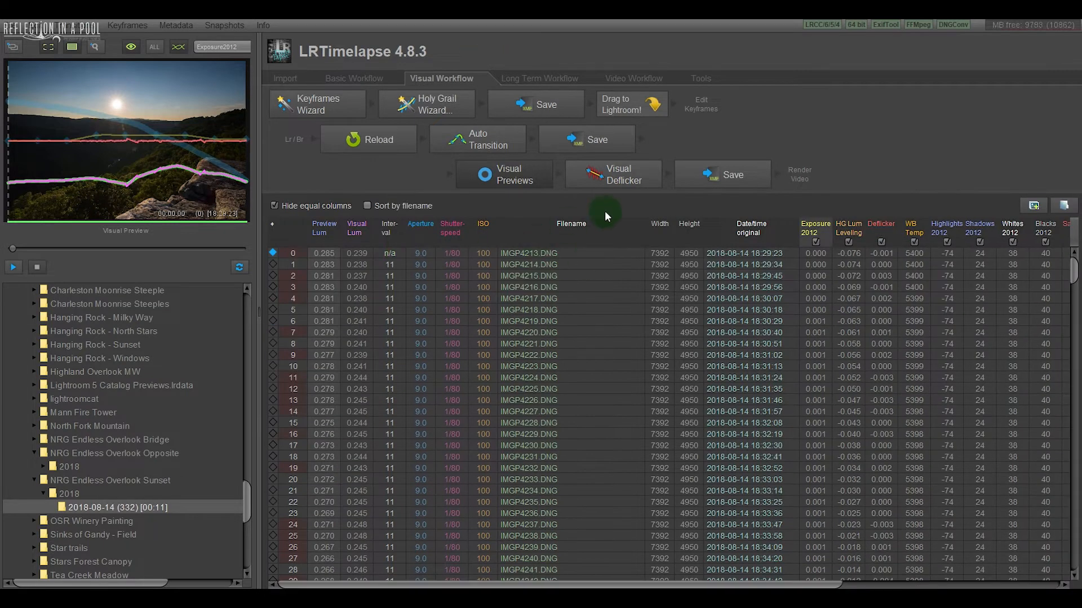
# Save the deflickered sequence and play its visual preview
pyautogui.click(711, 180)
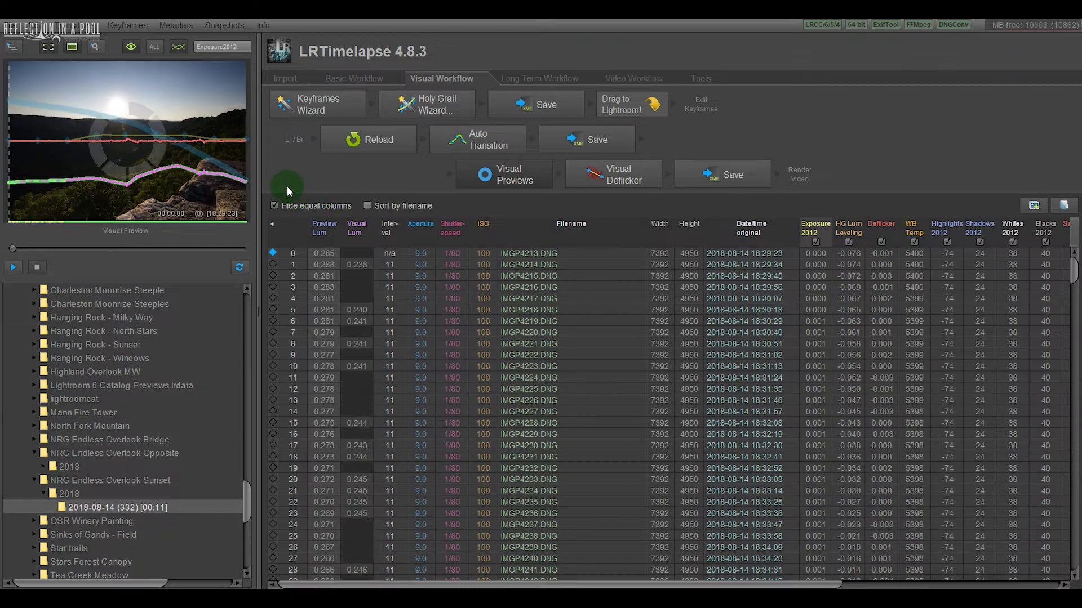
pyautogui.click(617, 178)
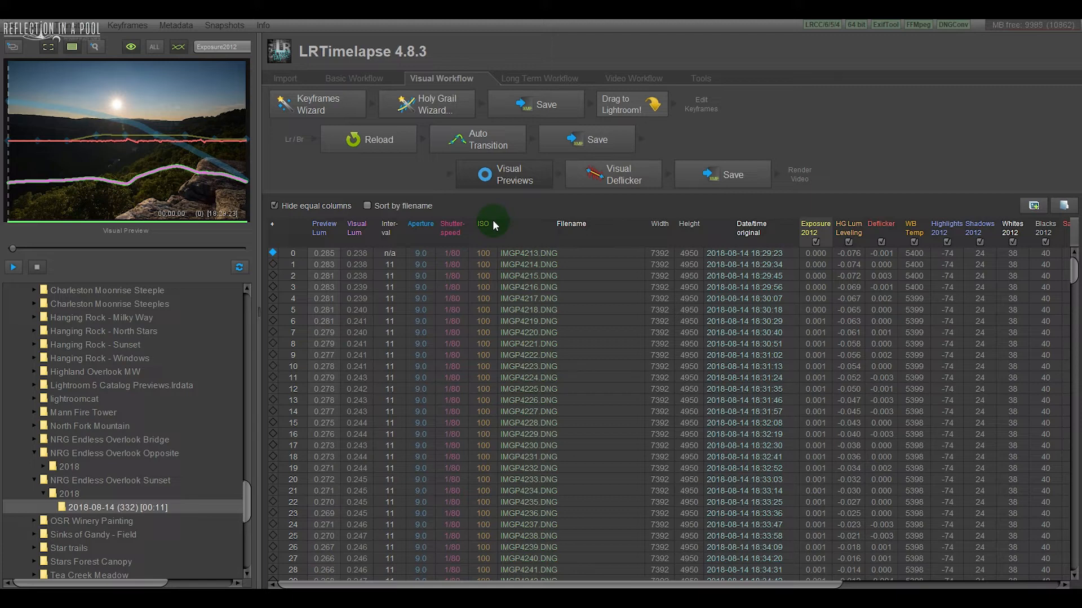
pyautogui.click(13, 270)
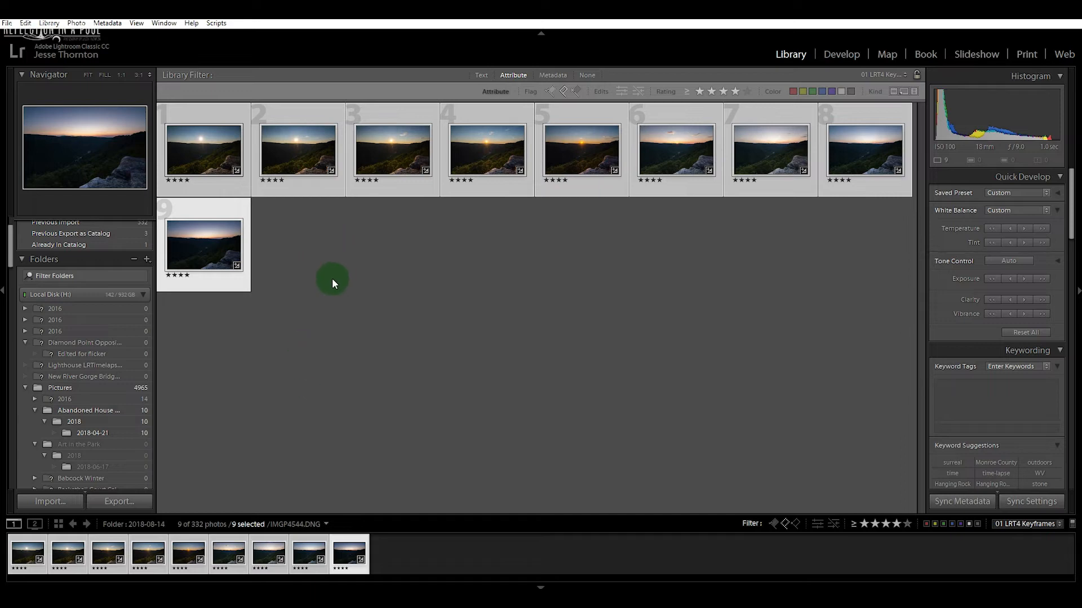
# In Lightroom, turn the keyframe filter off, select every photo in the folder and read their metadata from files
pyautogui.click(322, 282)
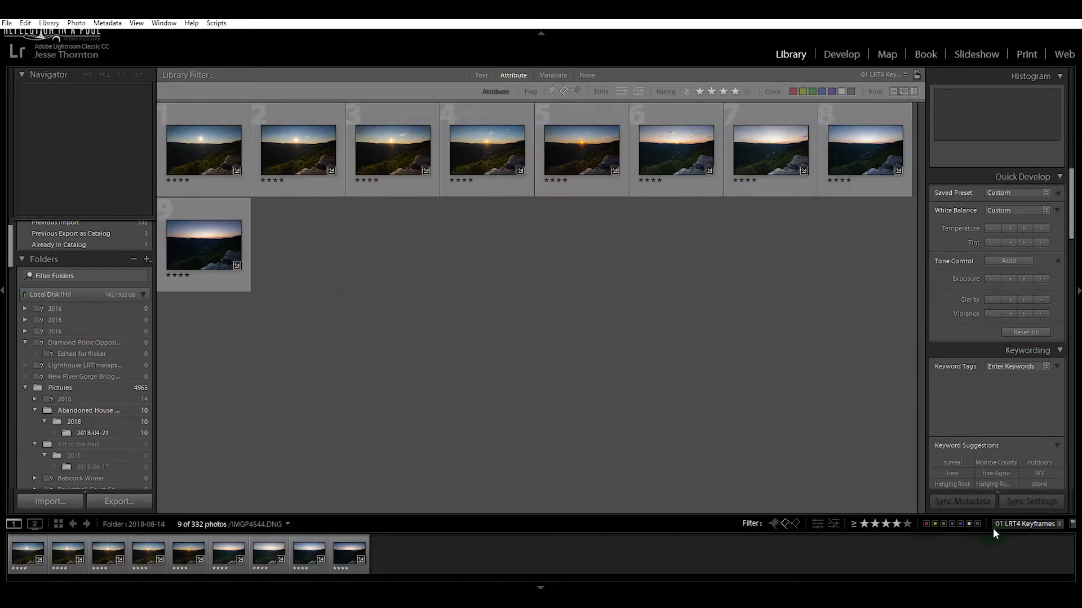
pyautogui.click(1019, 525)
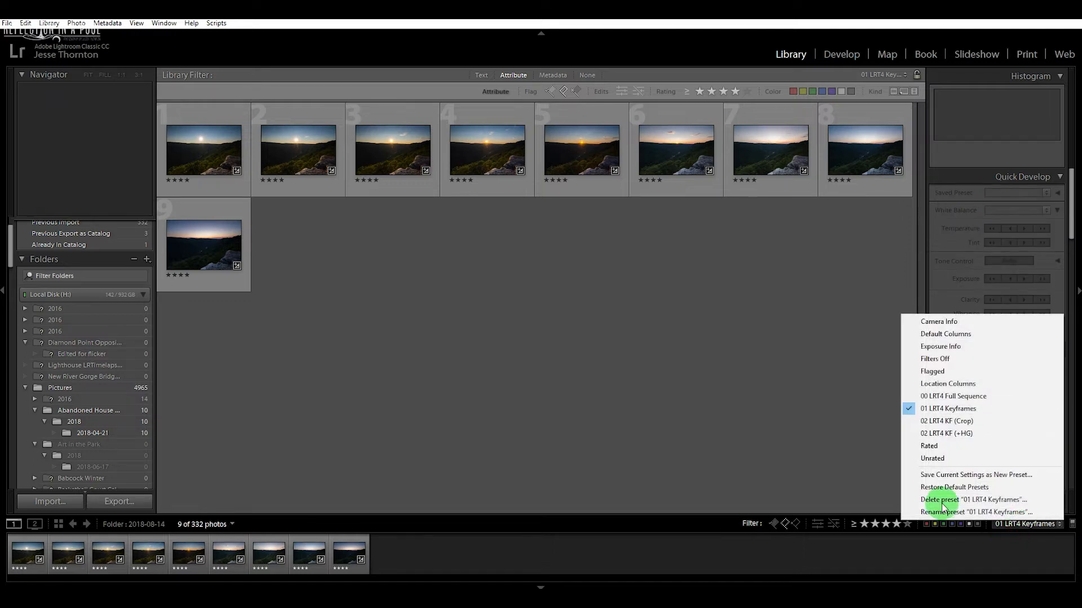
pyautogui.click(938, 360)
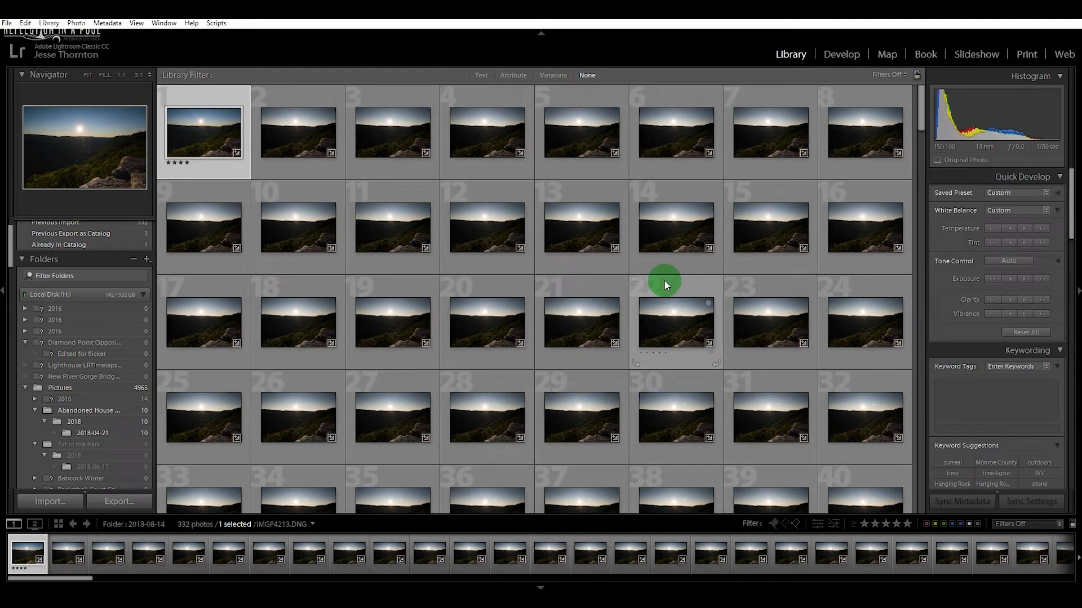
pyautogui.hotkey('ctrl', 'a')
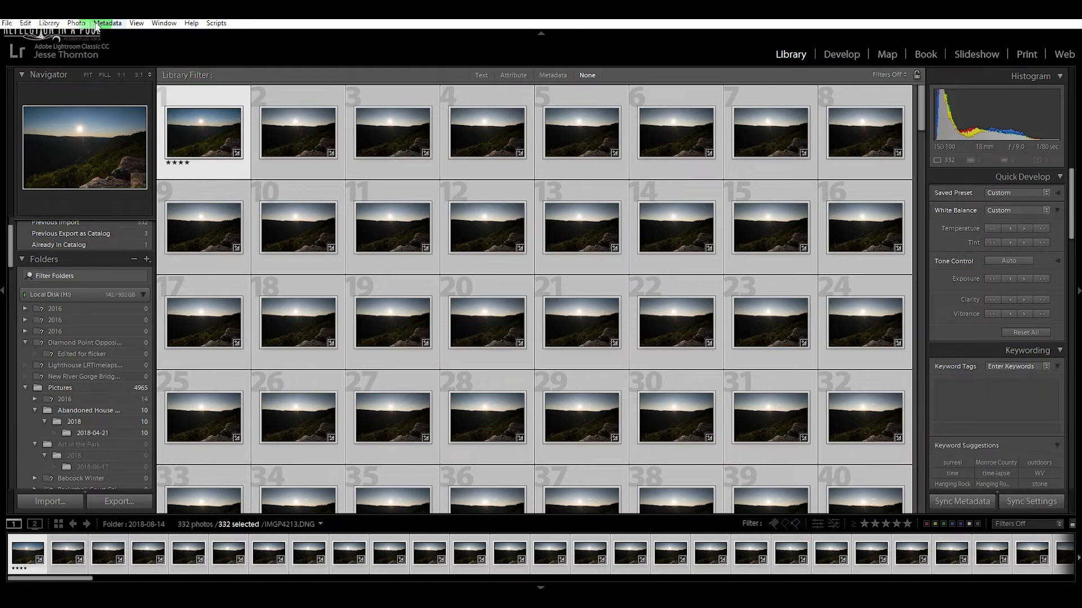
pyautogui.click(107, 23)
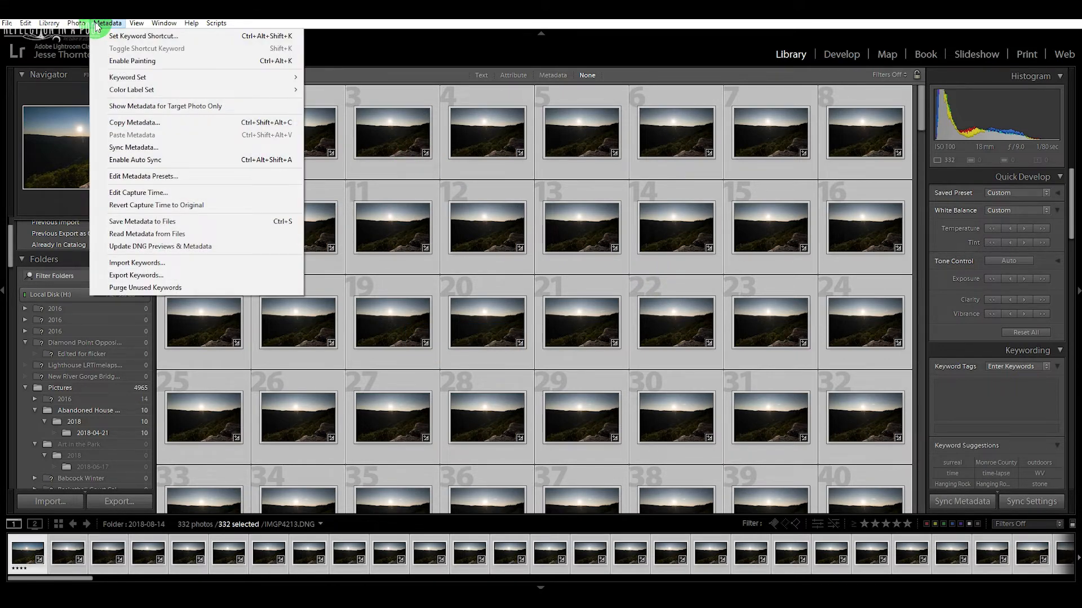
pyautogui.click(147, 234)
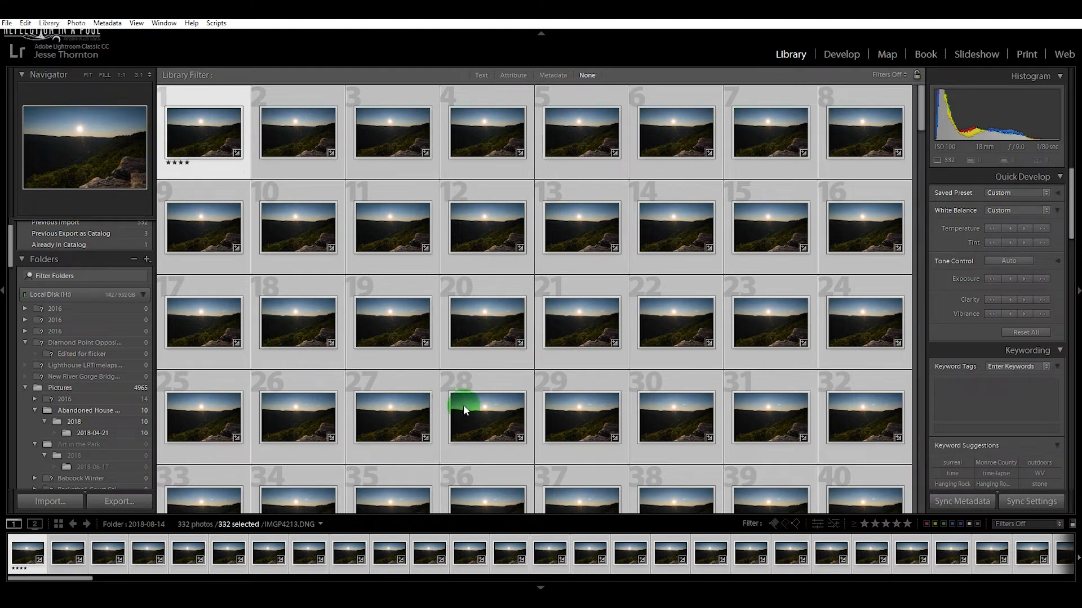
# Start exporting all selected photos to the hard drive, placing them in a subfolder named Tutorial
pyautogui.rightClick(487, 333)
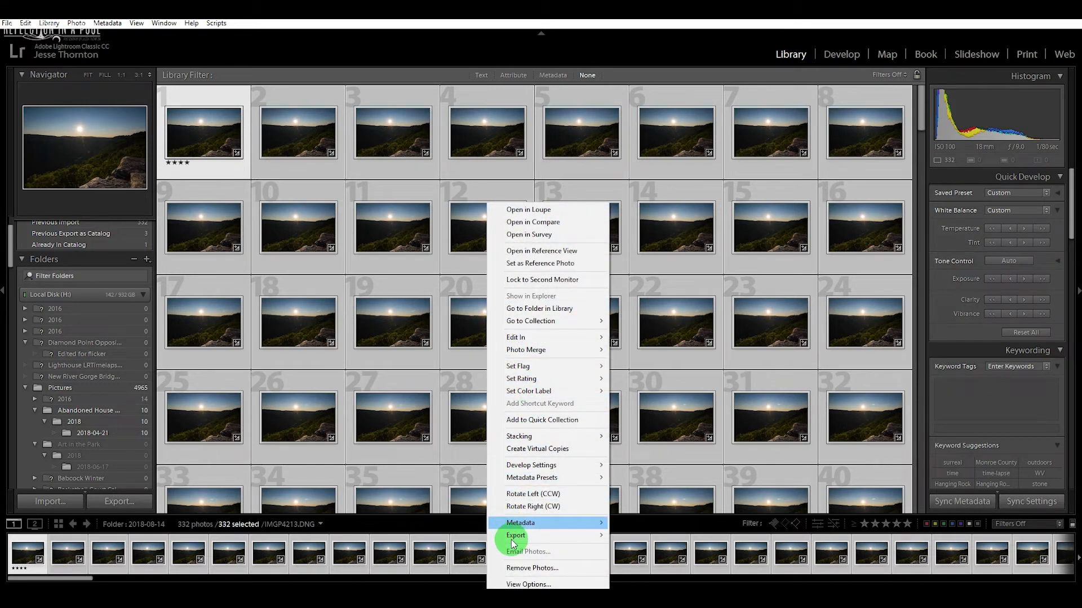
pyautogui.moveTo(515, 535)
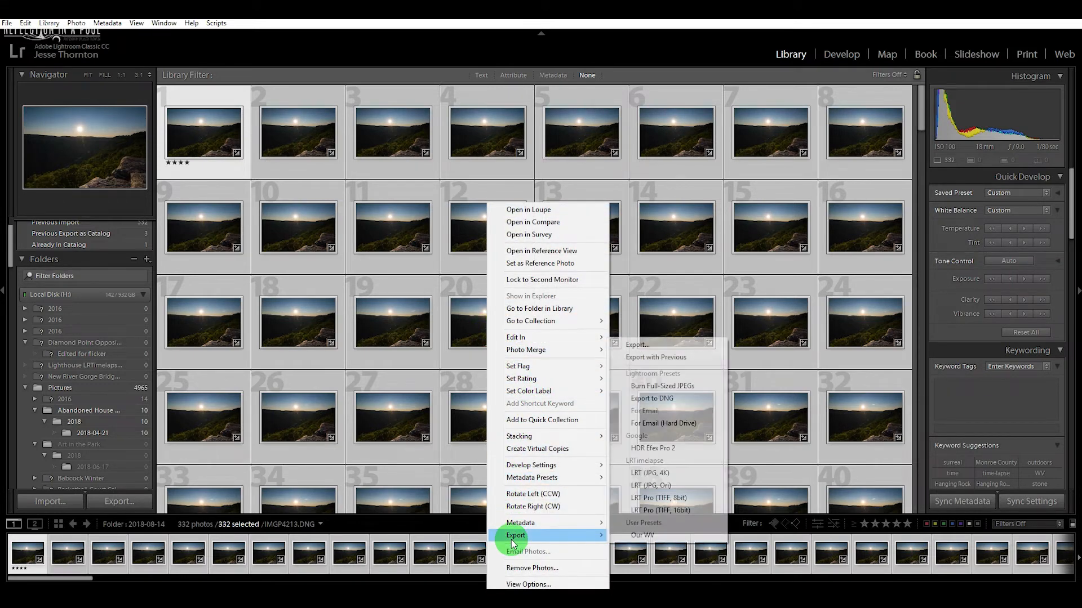
pyautogui.click(659, 346)
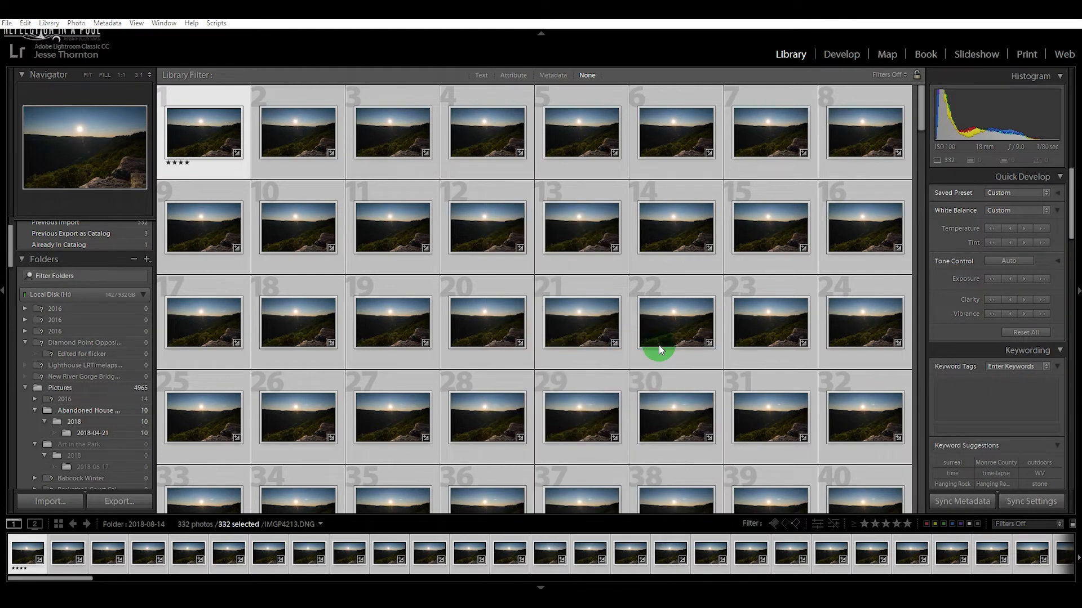
pyautogui.moveTo(803, 262); pyautogui.dragTo(803, 267)
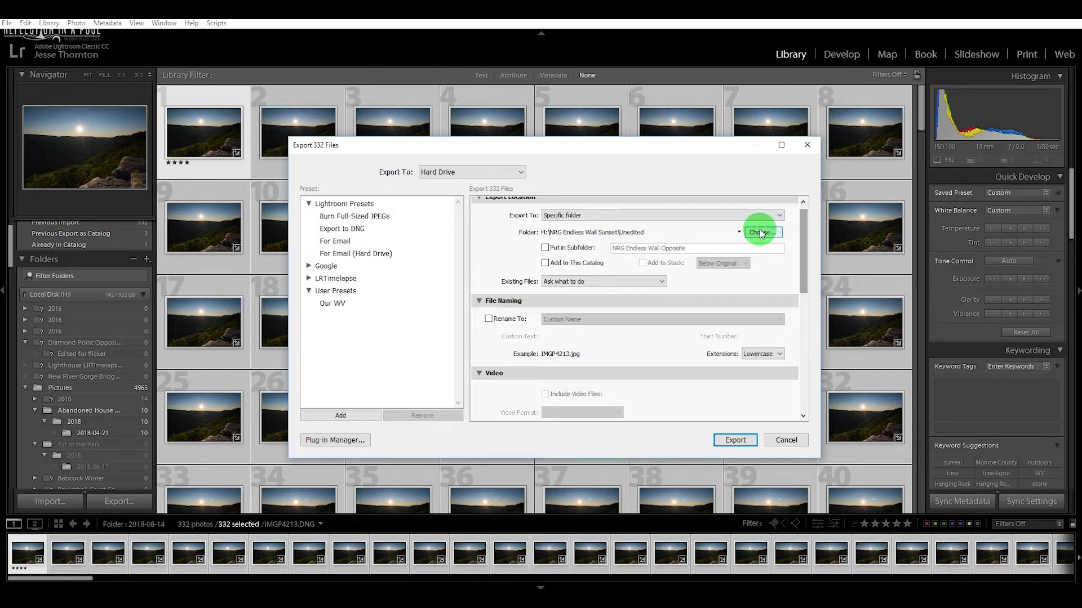
pyautogui.click(561, 250)
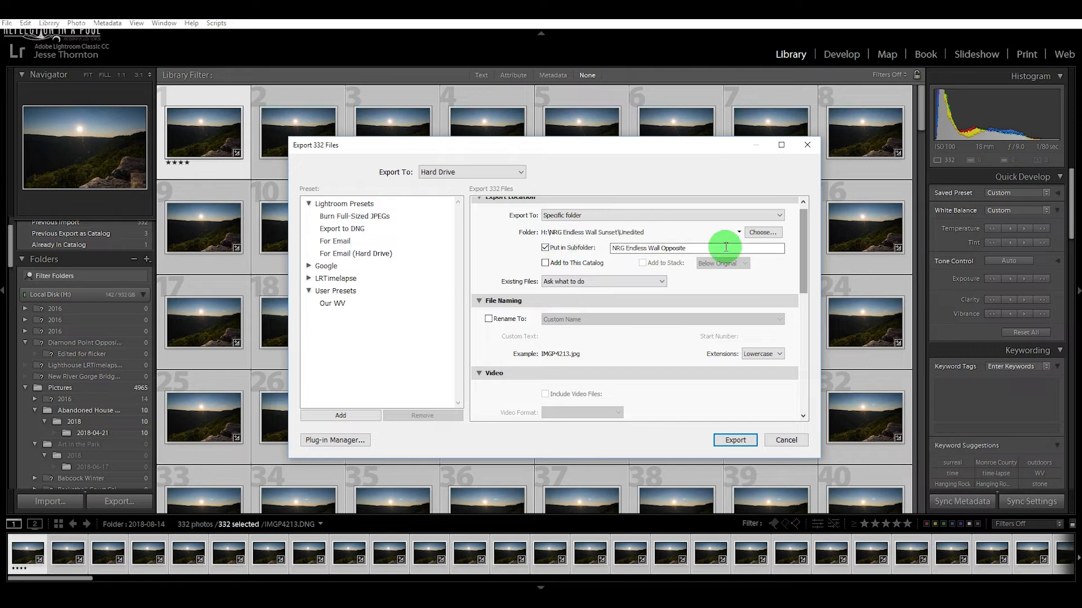
pyautogui.click(705, 248)
pyautogui.doubleClick(705, 248)
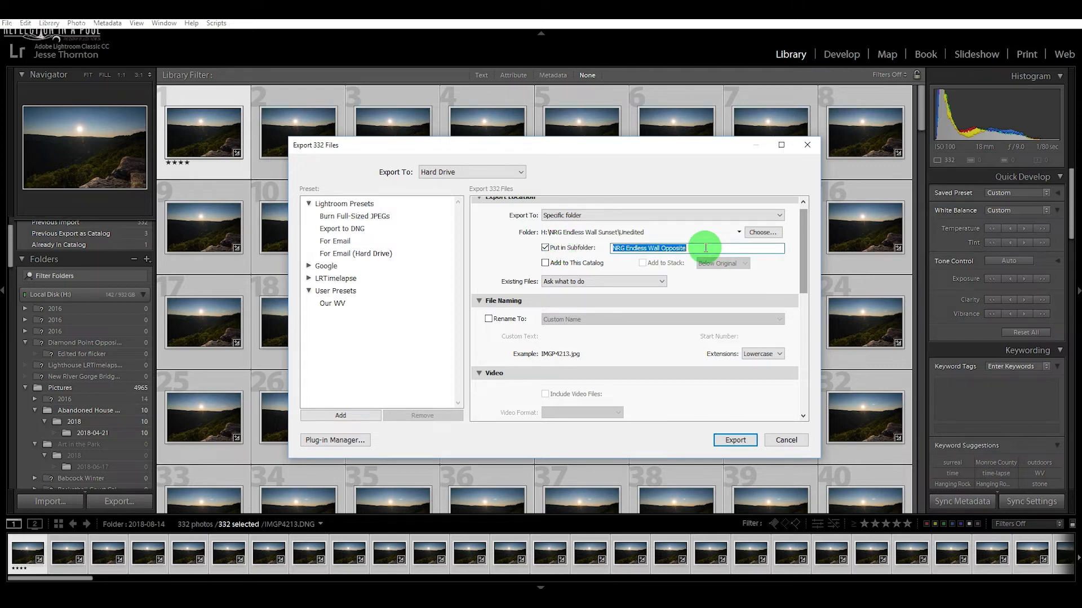
pyautogui.write('Tutorial')
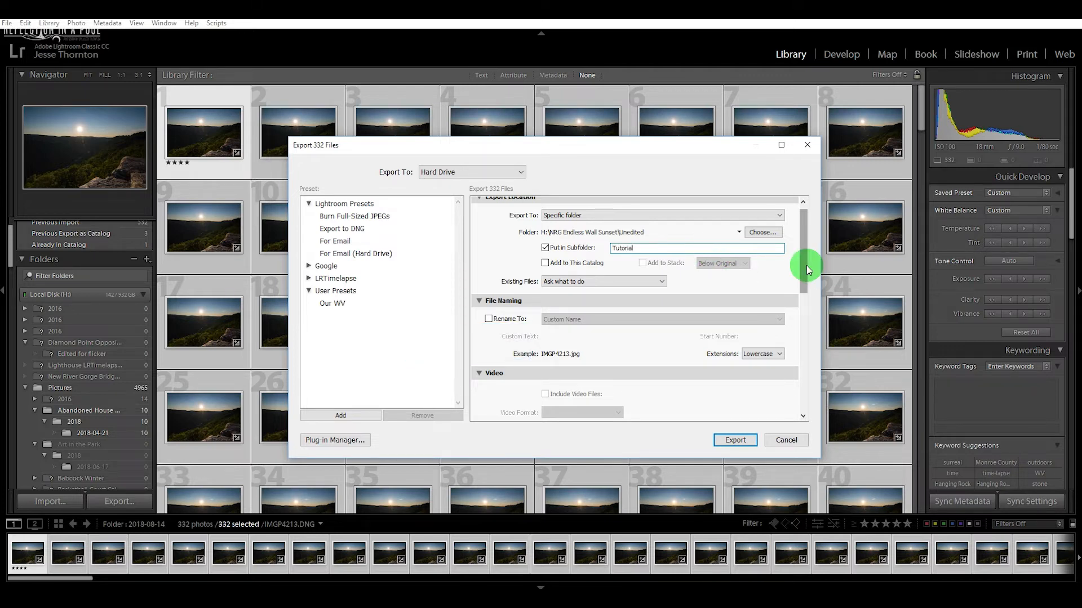
# Set the exported files to JPEG format at quality 100 in the sRGB color space
pyautogui.moveTo(806, 265)
pyautogui.mouseDown()
pyautogui.moveTo(806, 360)
pyautogui.moveTo(801, 282)
pyautogui.mouseUp()
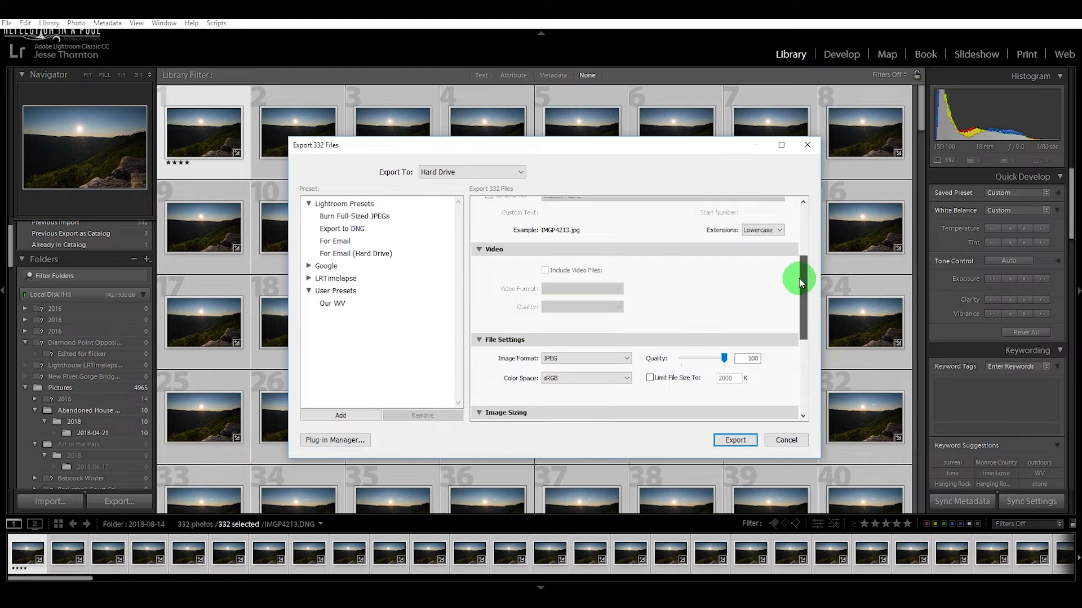
pyautogui.click(591, 361)
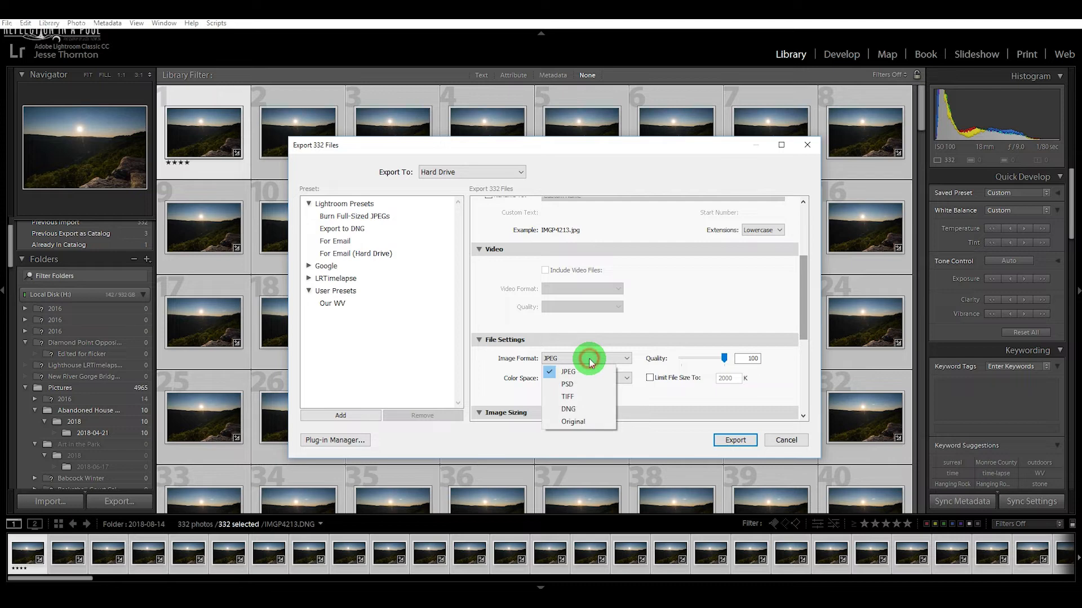
pyautogui.click(722, 359)
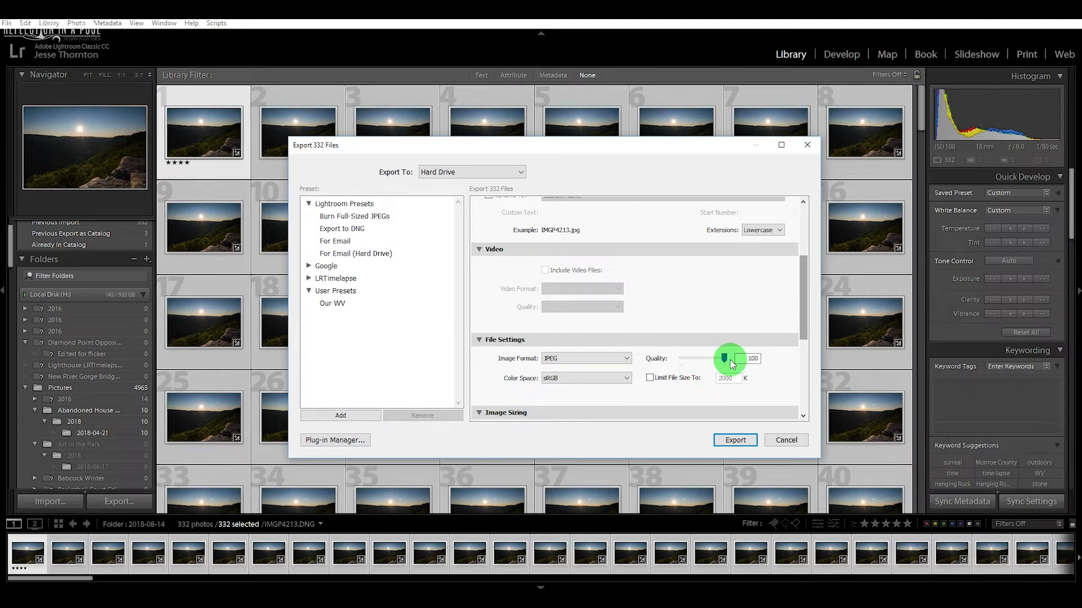
pyautogui.click(619, 380)
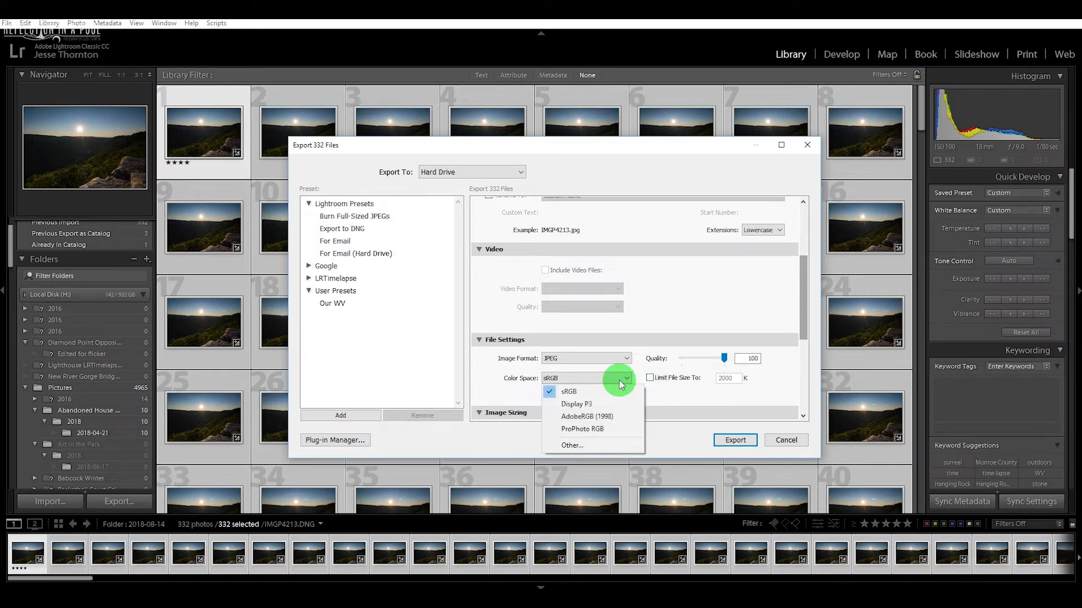
pyautogui.click(620, 381)
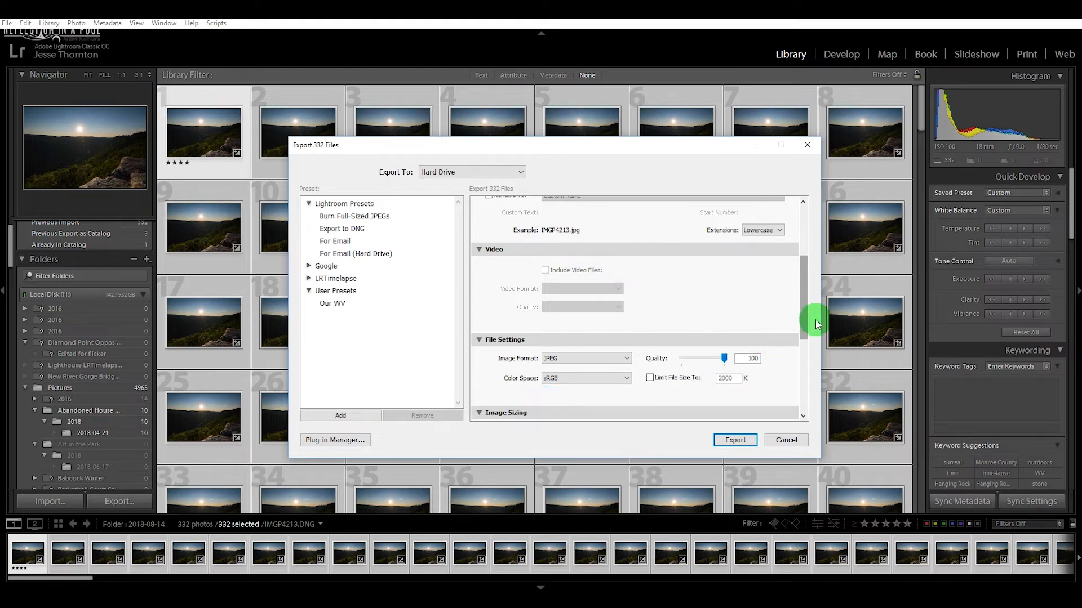
# Turn on output sharpening for Screen with the Standard amount and export the photos
pyautogui.scroll(-3, 629, 275)
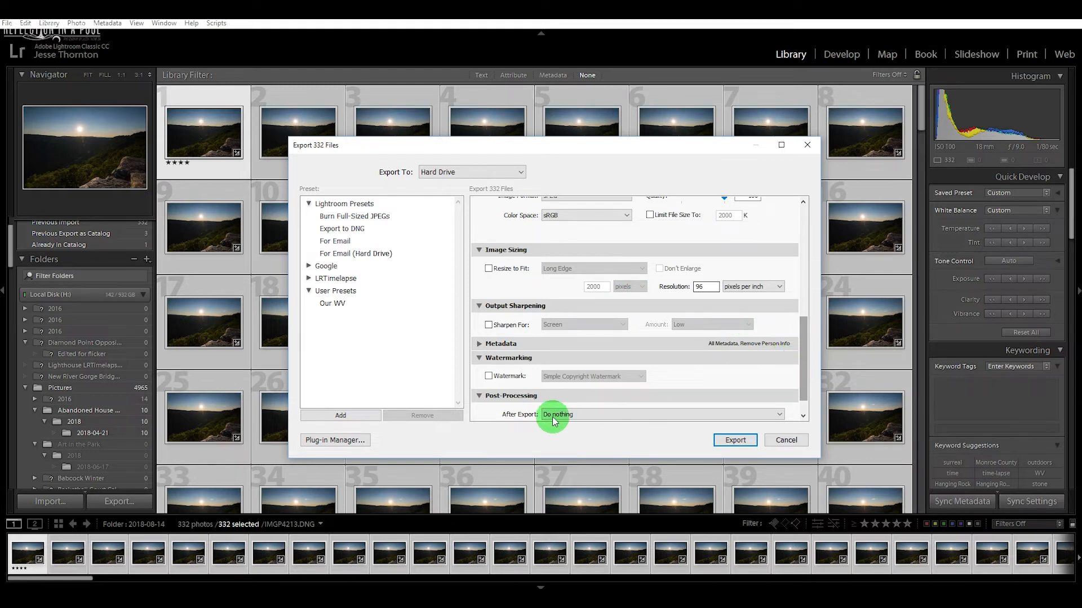
pyautogui.click(489, 325)
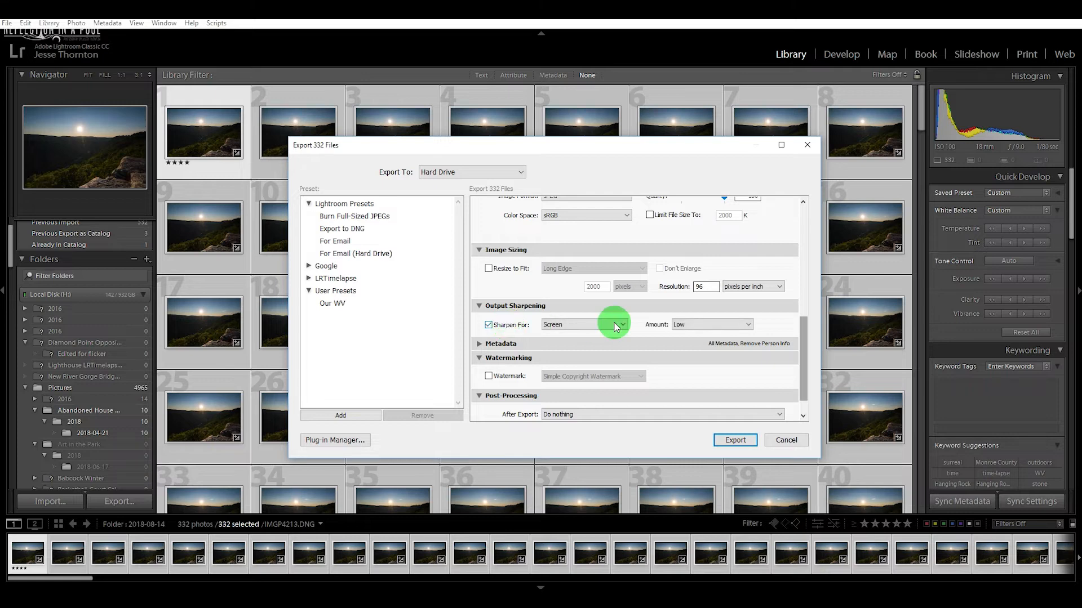
pyautogui.moveTo(586, 148); pyautogui.dragTo(604, 134)
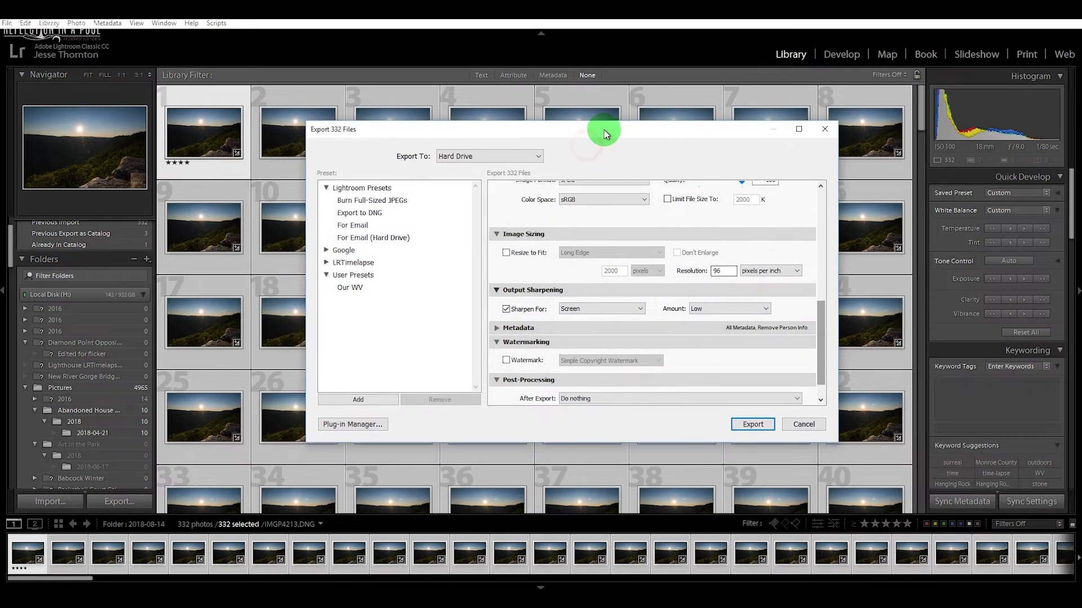
pyautogui.click(620, 311)
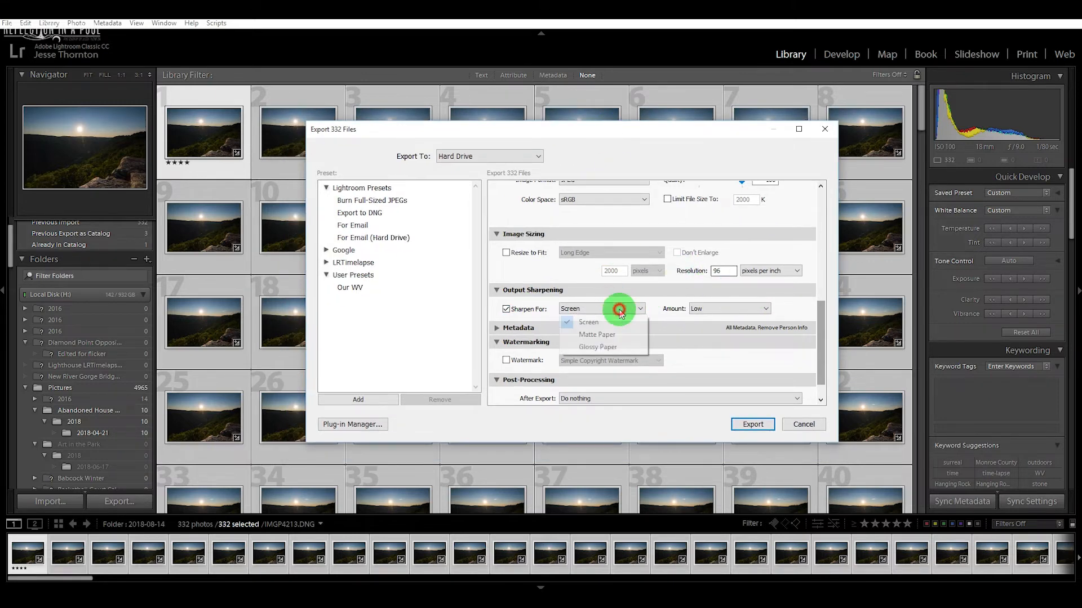
pyautogui.click(617, 321)
pyautogui.click(726, 309)
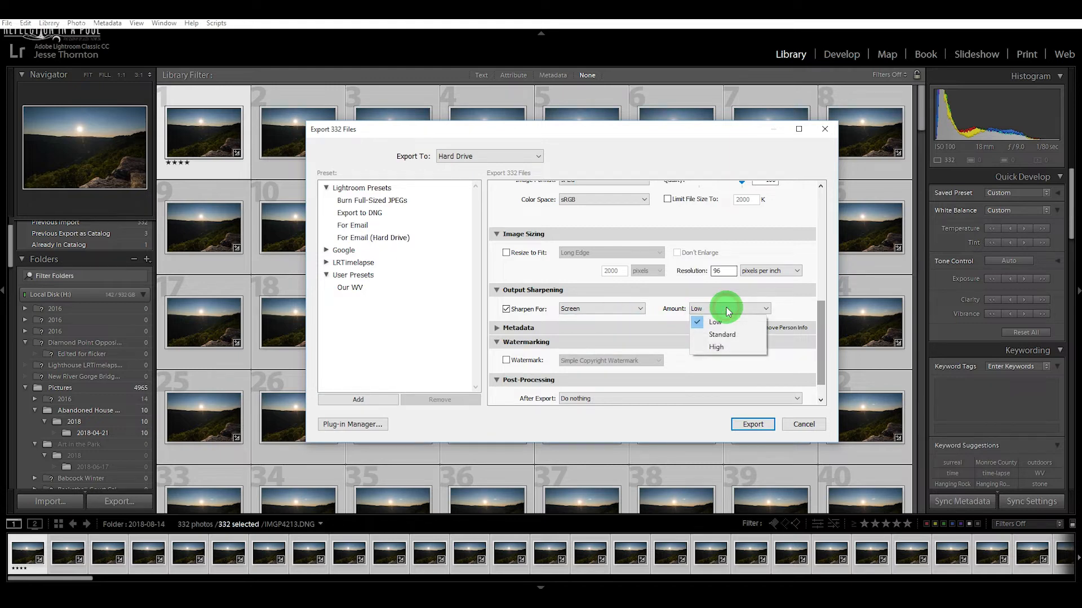
pyautogui.click(735, 335)
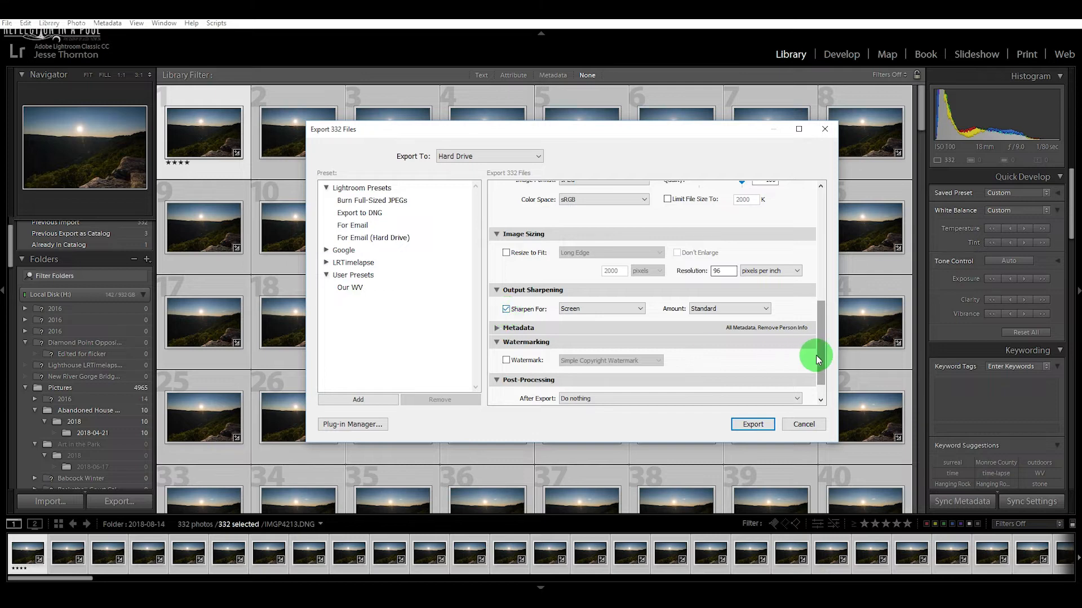
pyautogui.scroll(-1, 817, 359)
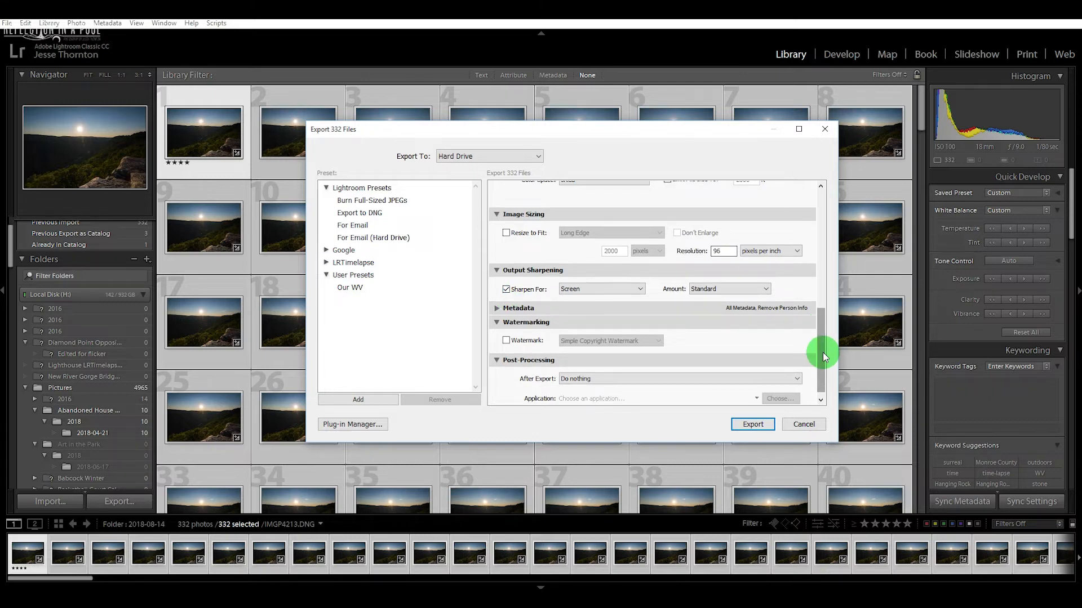
pyautogui.scroll(-1, 822, 358)
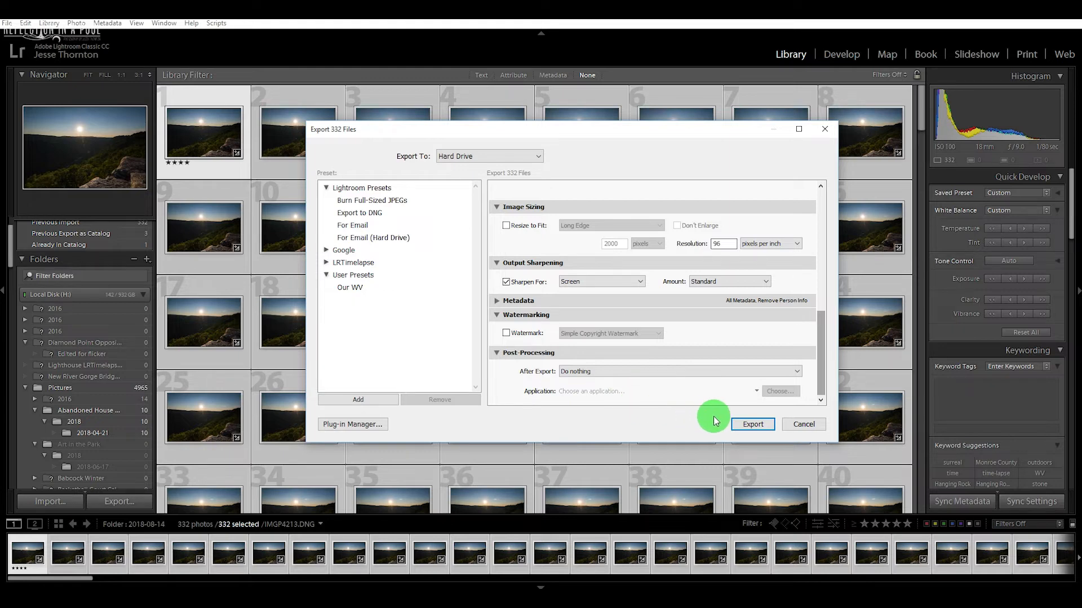
pyautogui.click(752, 425)
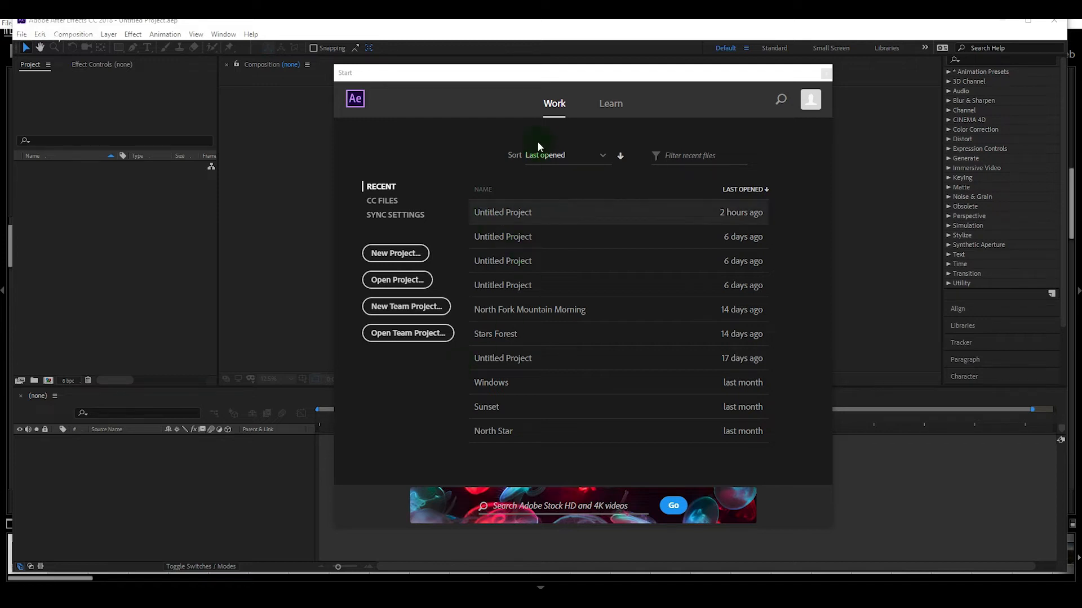
# Switch to After Effects, close the Start window and maximize the empty project's window
pyautogui.click(827, 74)
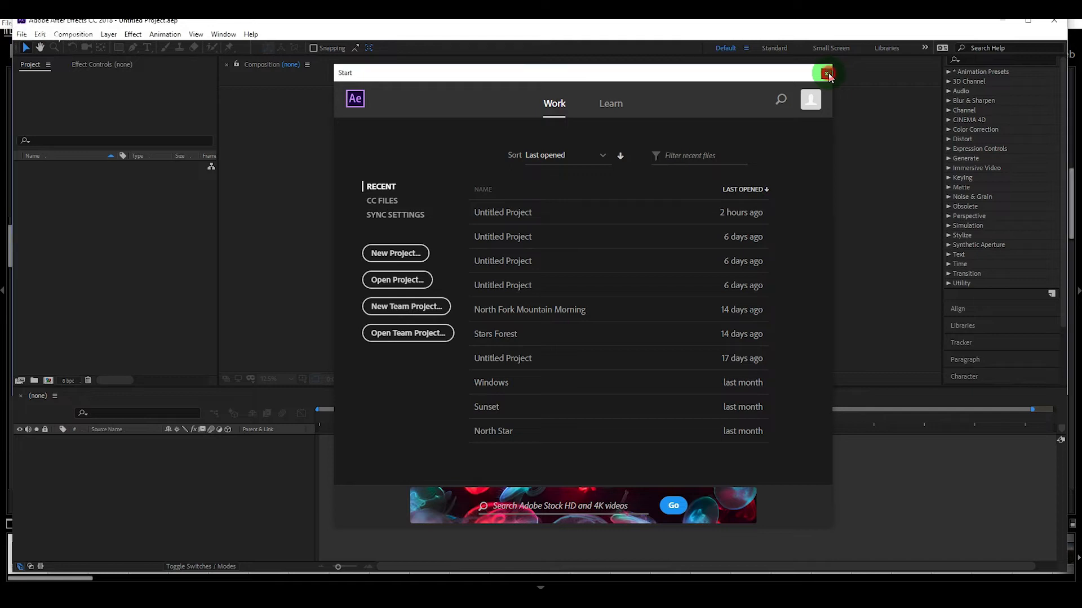
pyautogui.moveTo(727, 78); pyautogui.dragTo(676, 87)
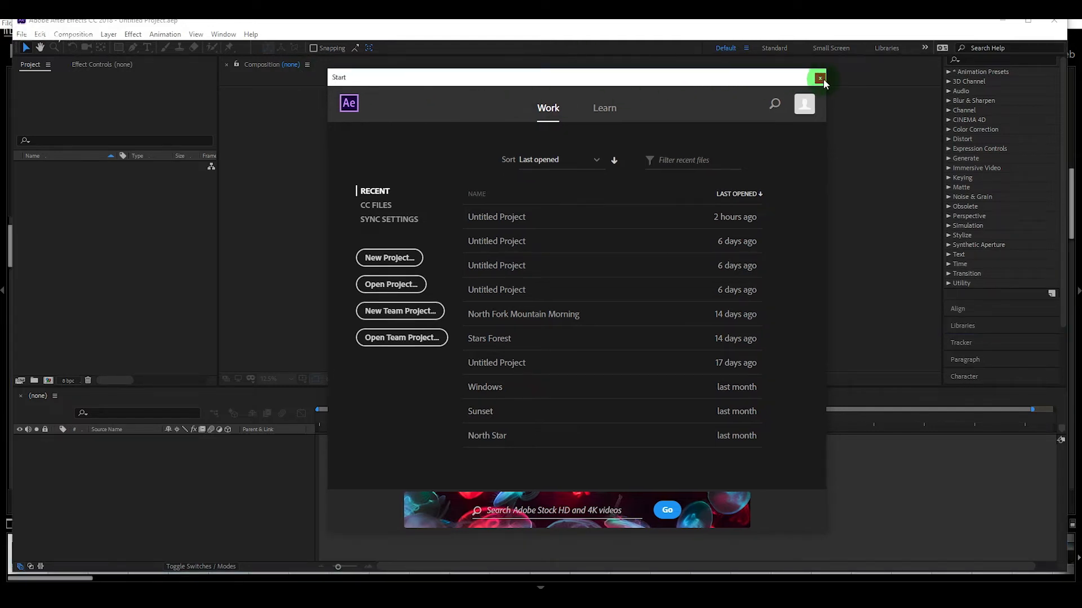
pyautogui.click(821, 78)
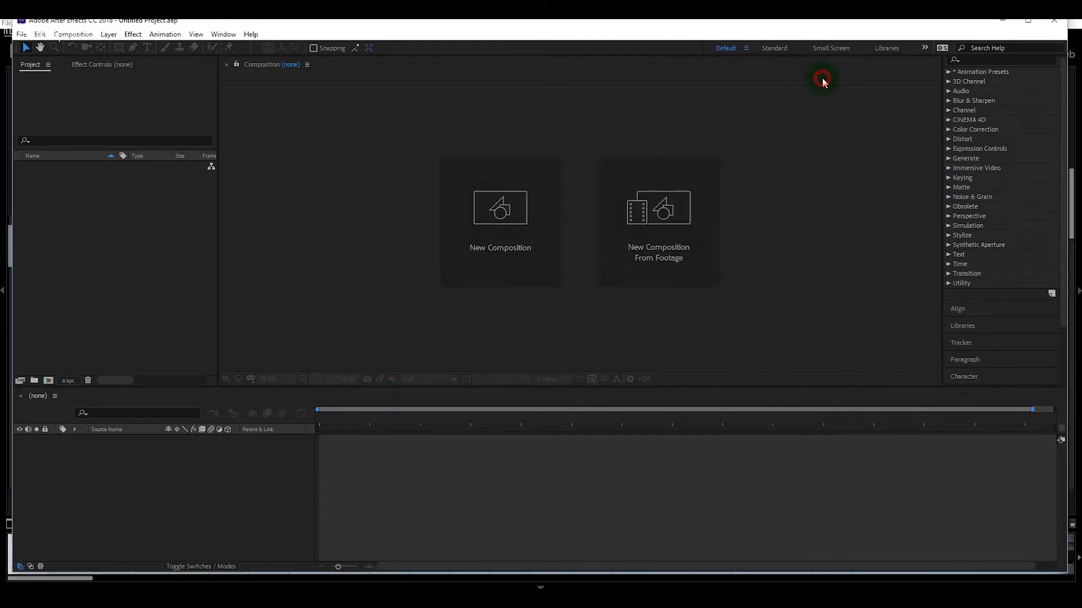
pyautogui.doubleClick(314, 24)
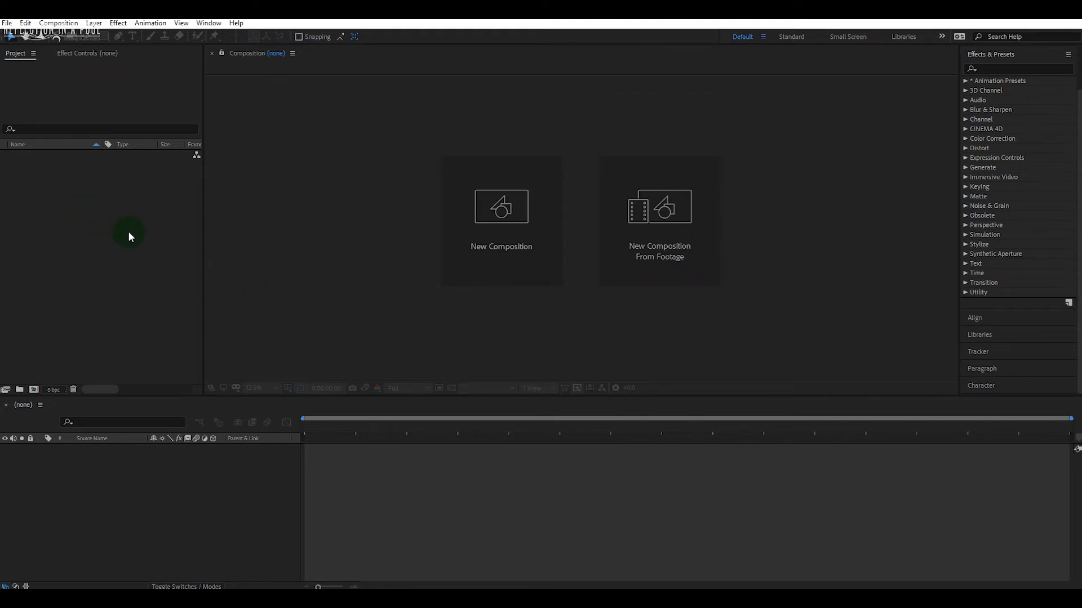
# Import the Tutorial folder's images as a JPEG sequence starting from IMGP4213.jpg, with Footage as the import type
pyautogui.doubleClick(119, 258)
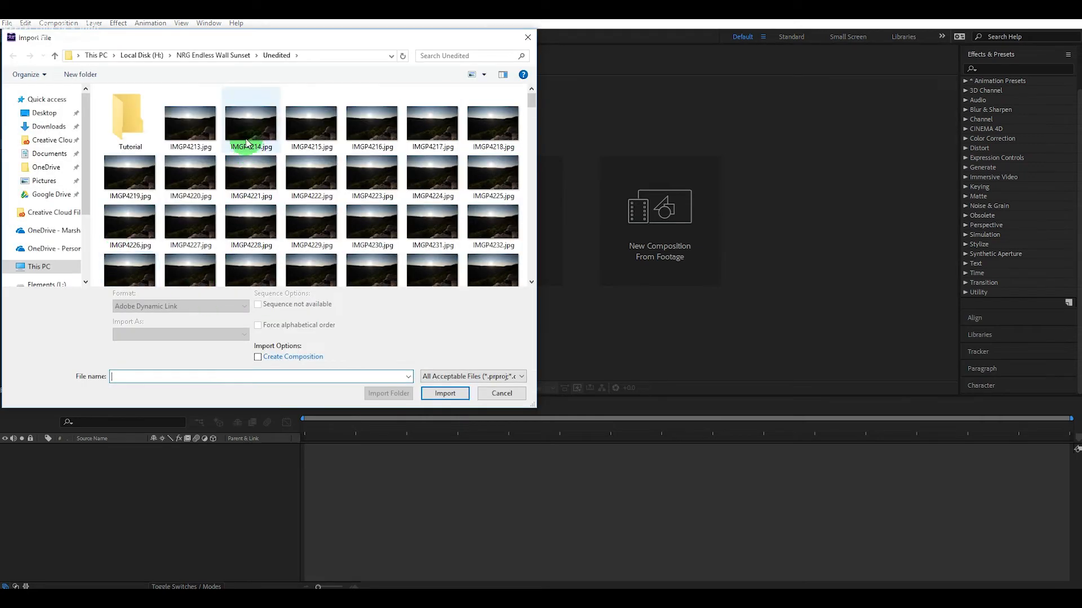
pyautogui.doubleClick(143, 126)
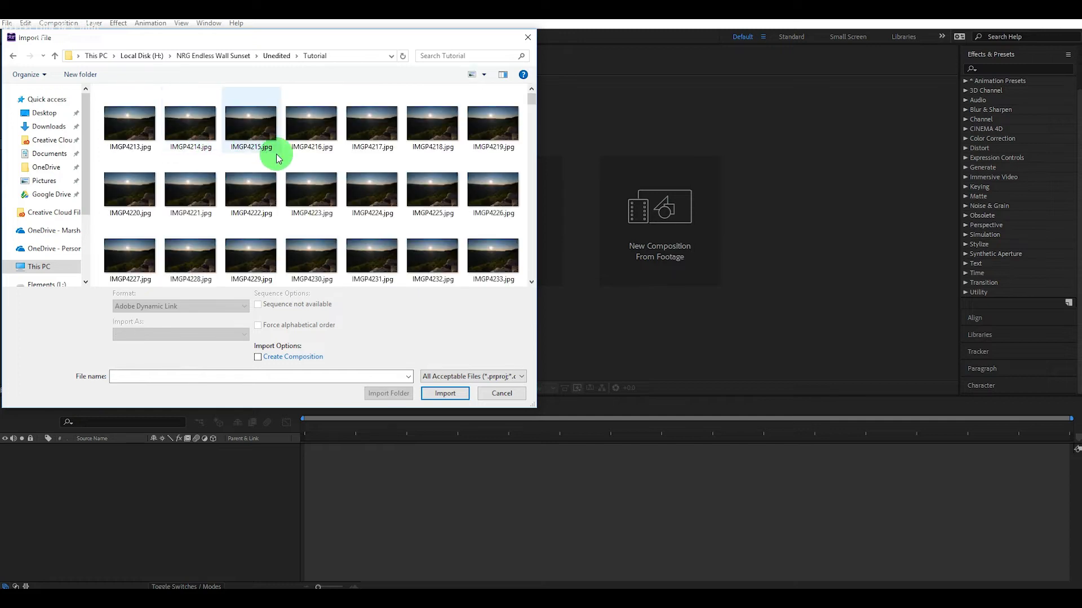
pyautogui.click(125, 134)
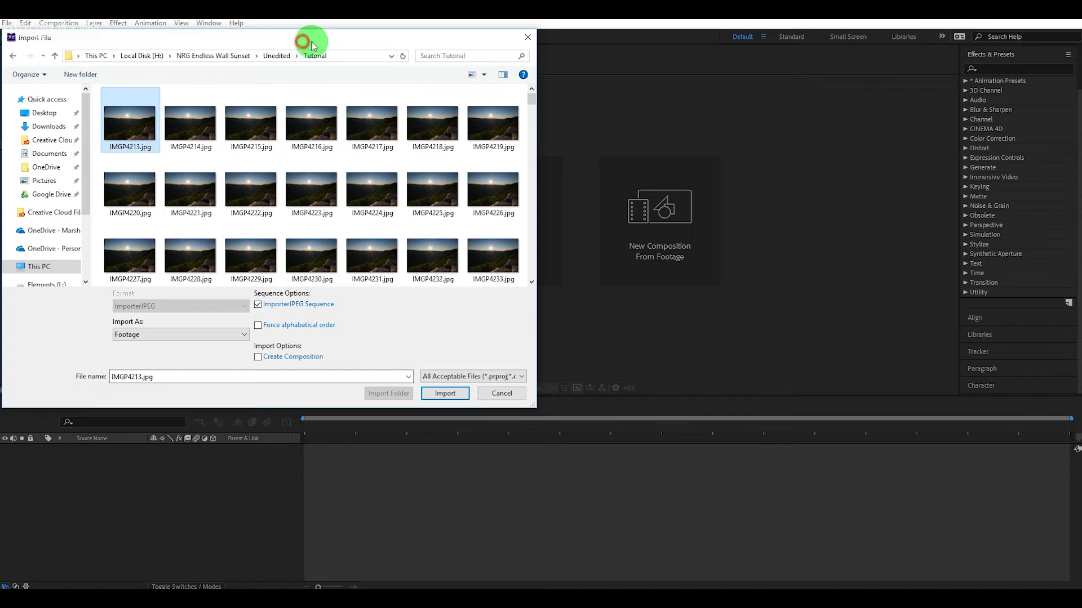
pyautogui.moveTo(304, 45); pyautogui.dragTo(346, 52)
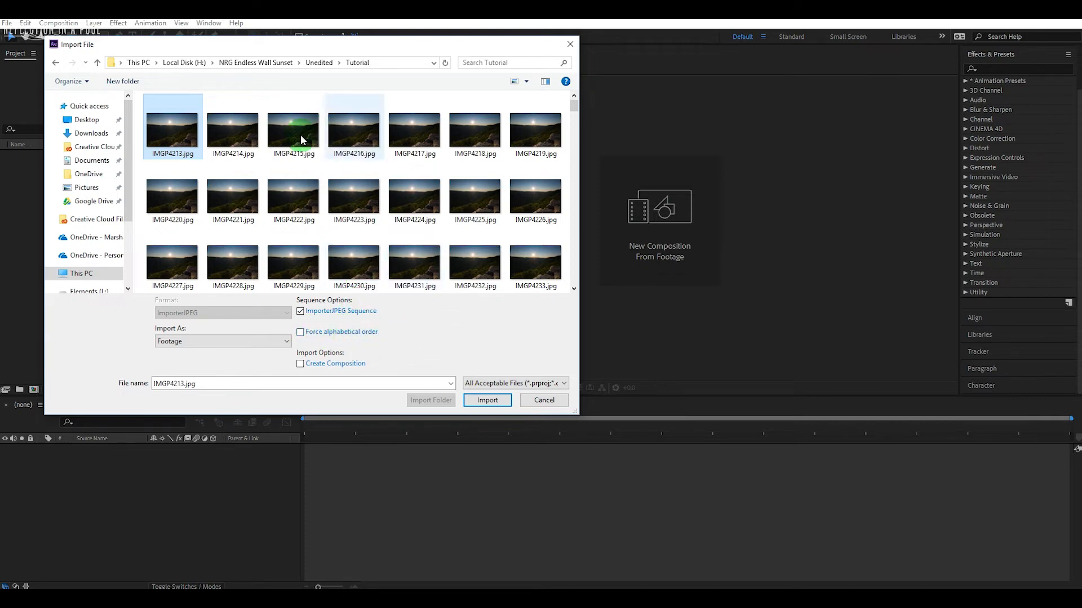
pyautogui.click(487, 401)
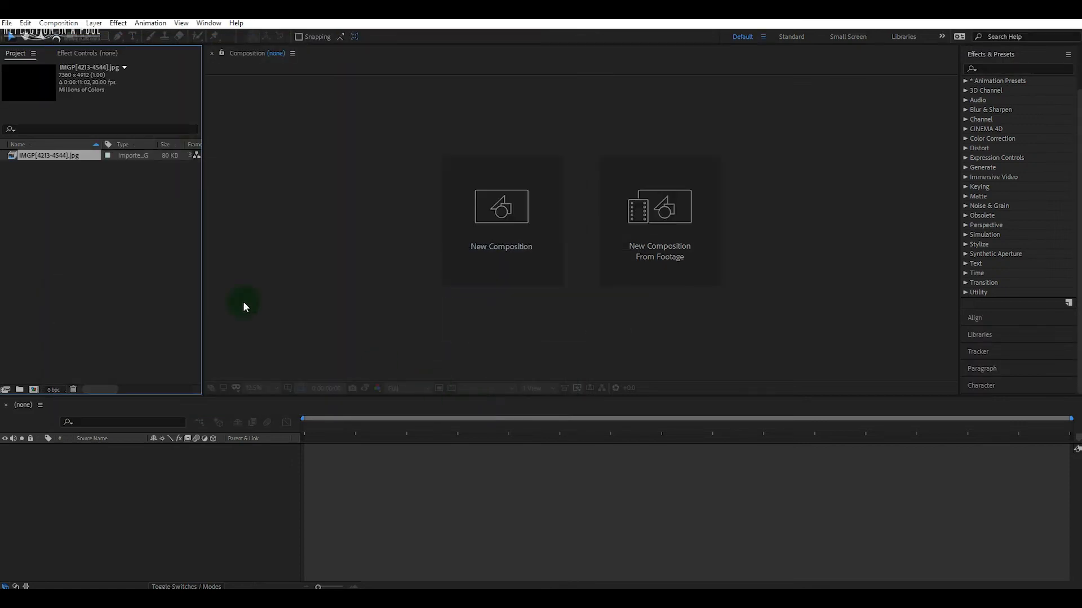
# Interpret the imported image sequence at an assumed frame rate of 24 frames per second
pyautogui.rightClick(48, 156)
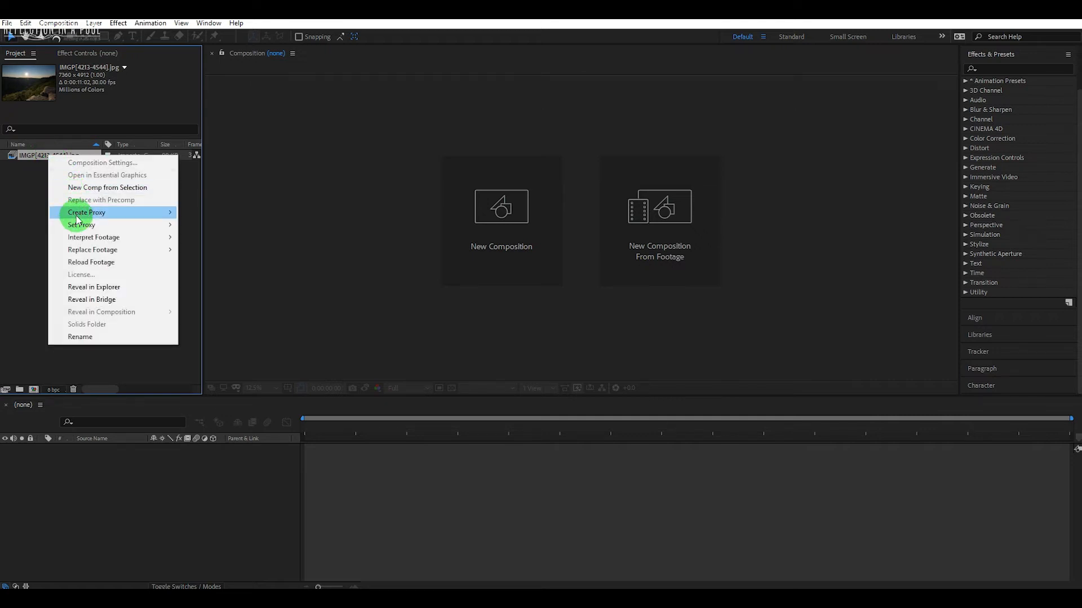
pyautogui.moveTo(81, 238)
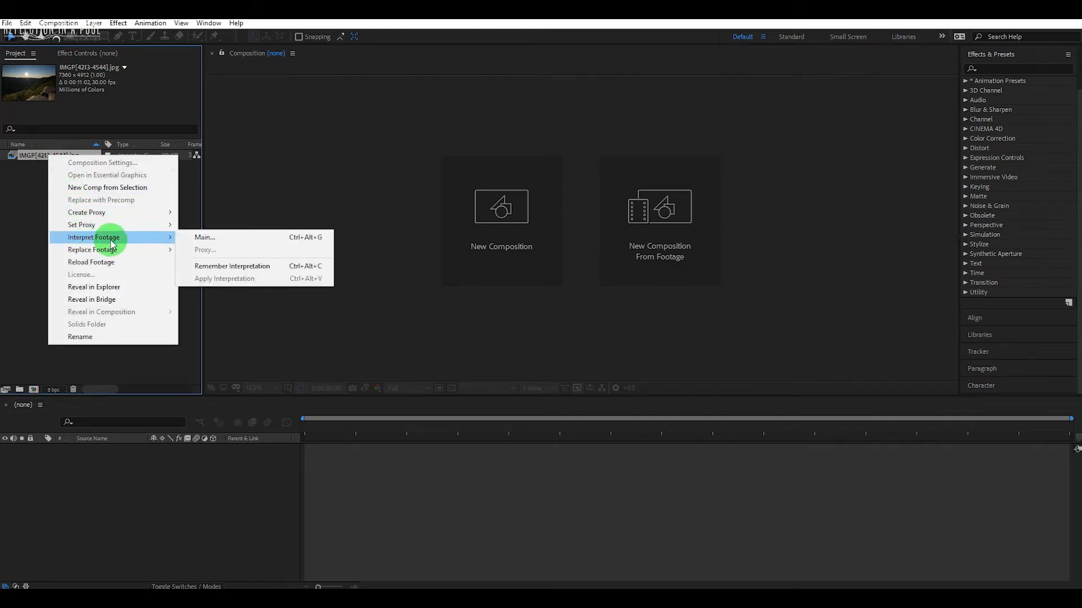
pyautogui.click(220, 243)
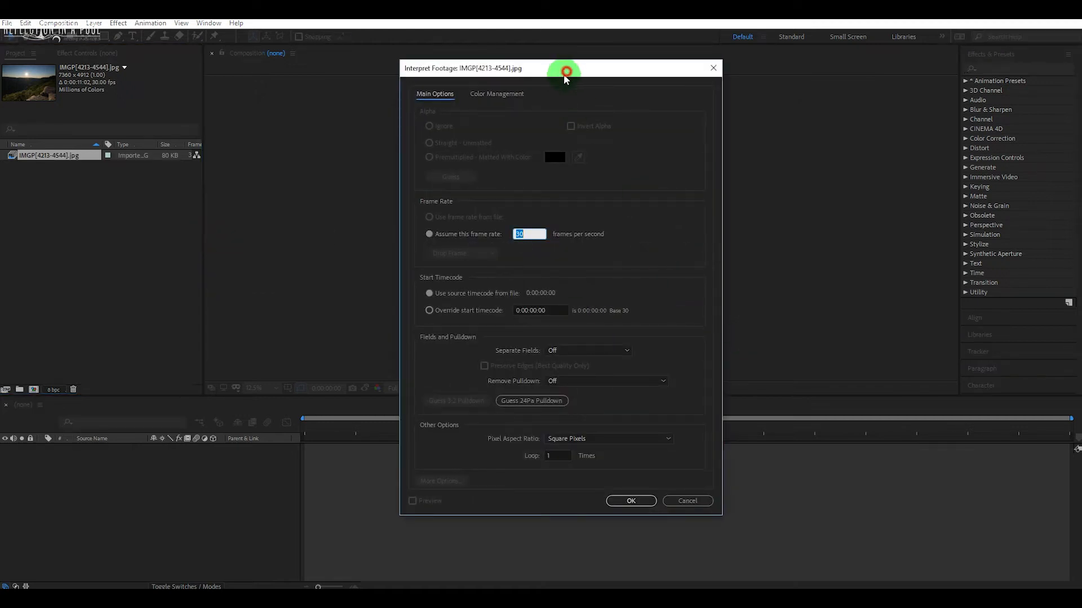
pyautogui.moveTo(562, 67); pyautogui.dragTo(543, 129)
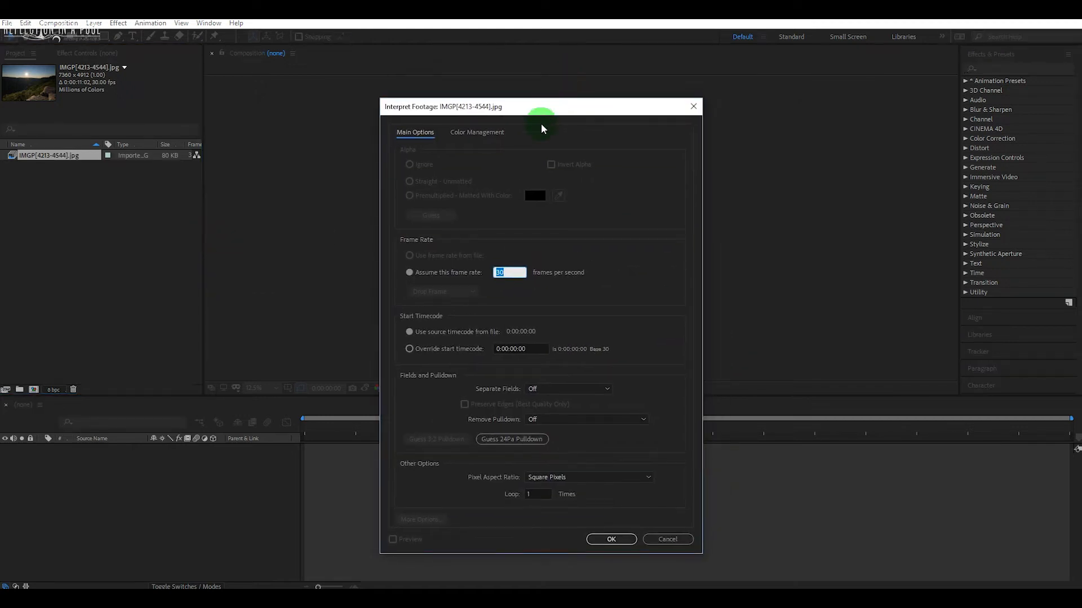
pyautogui.click(516, 273)
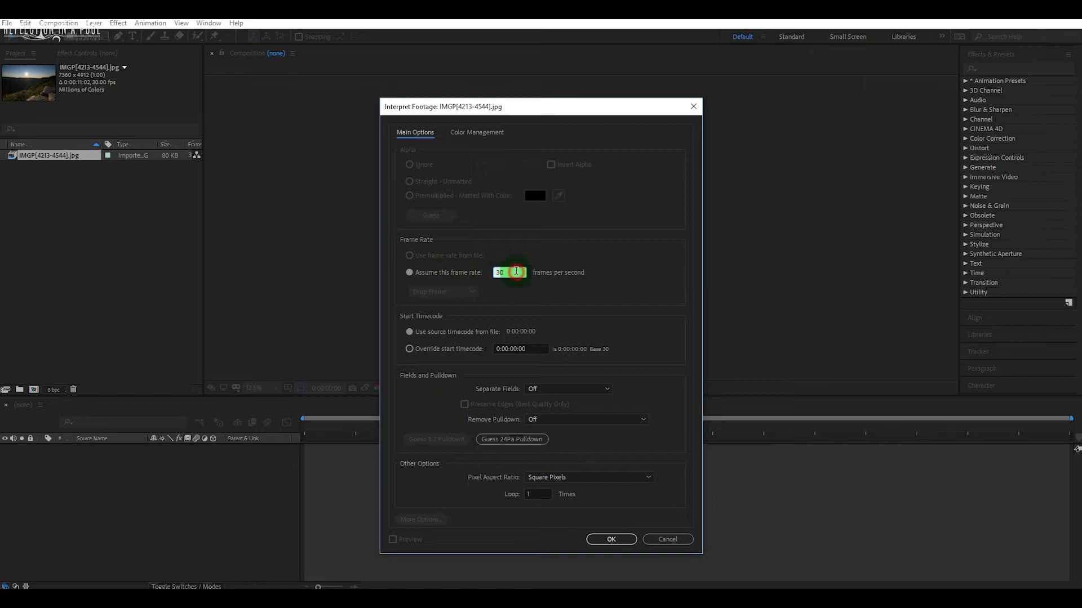
pyautogui.doubleClick(515, 273)
pyautogui.moveTo(532, 108); pyautogui.dragTo(483, 42)
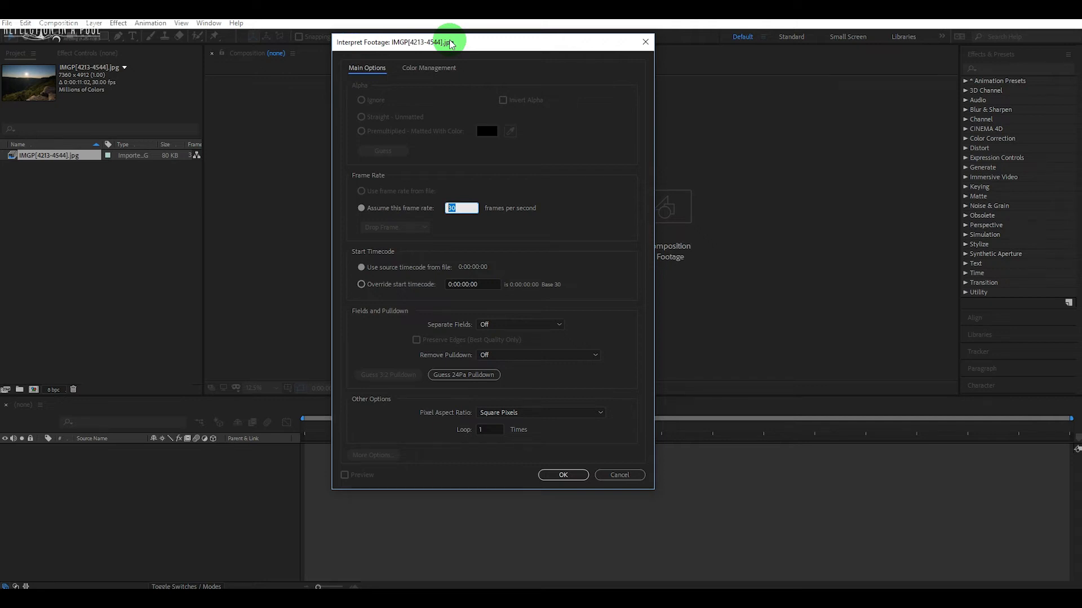
pyautogui.write('24')
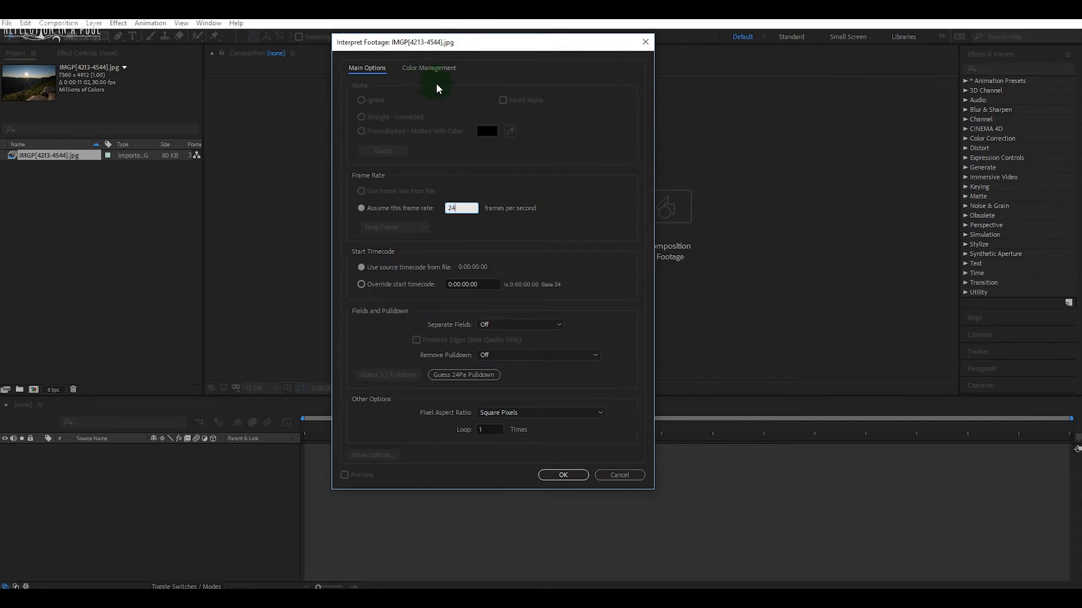
pyautogui.moveTo(447, 41); pyautogui.dragTo(518, 88)
pyautogui.click(630, 519)
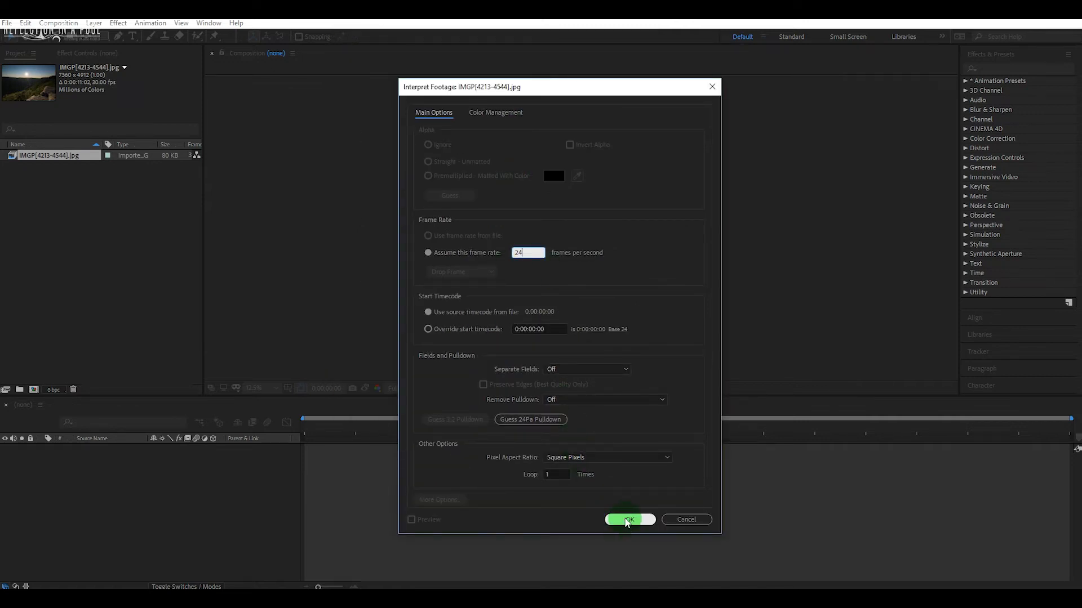
pyautogui.click(629, 520)
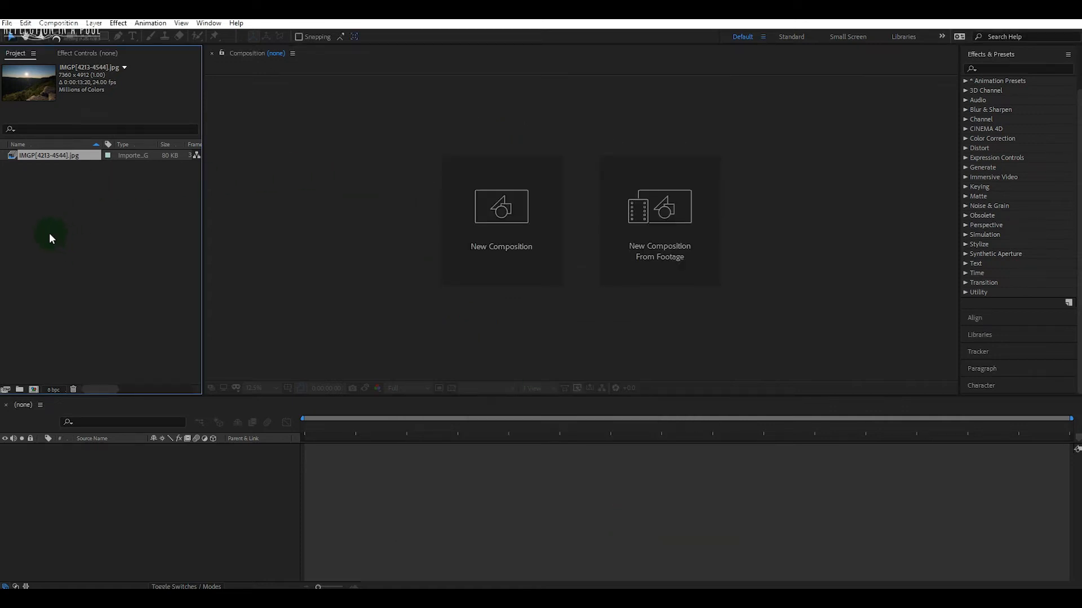
# Create a new composition from the imported image sequence and show its whole frame in the viewer
pyautogui.moveTo(40, 157); pyautogui.dragTo(35, 395)
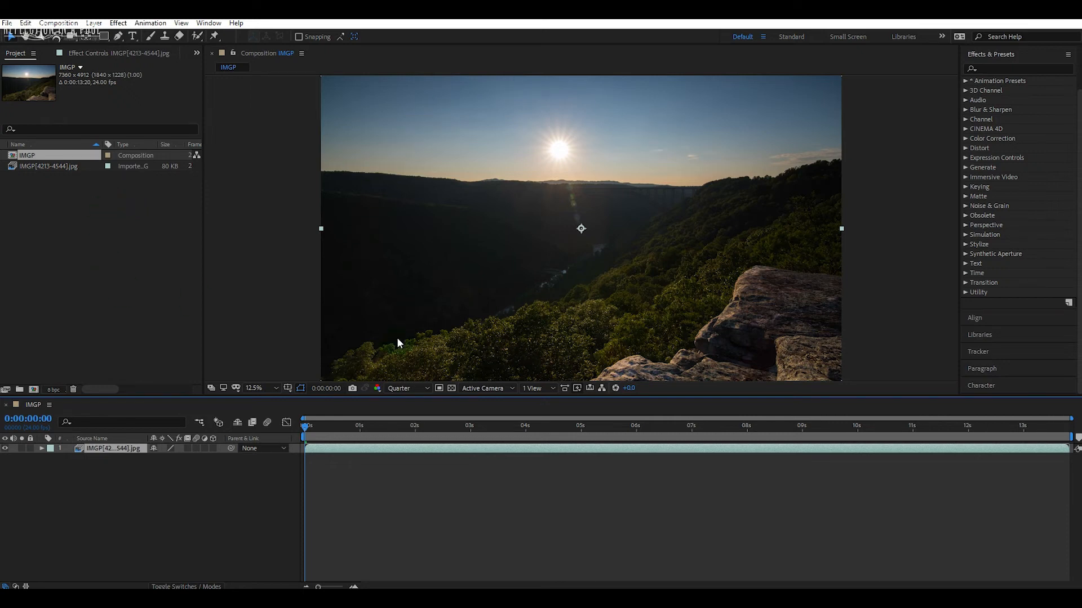
pyautogui.scroll(-1, 869, 319)
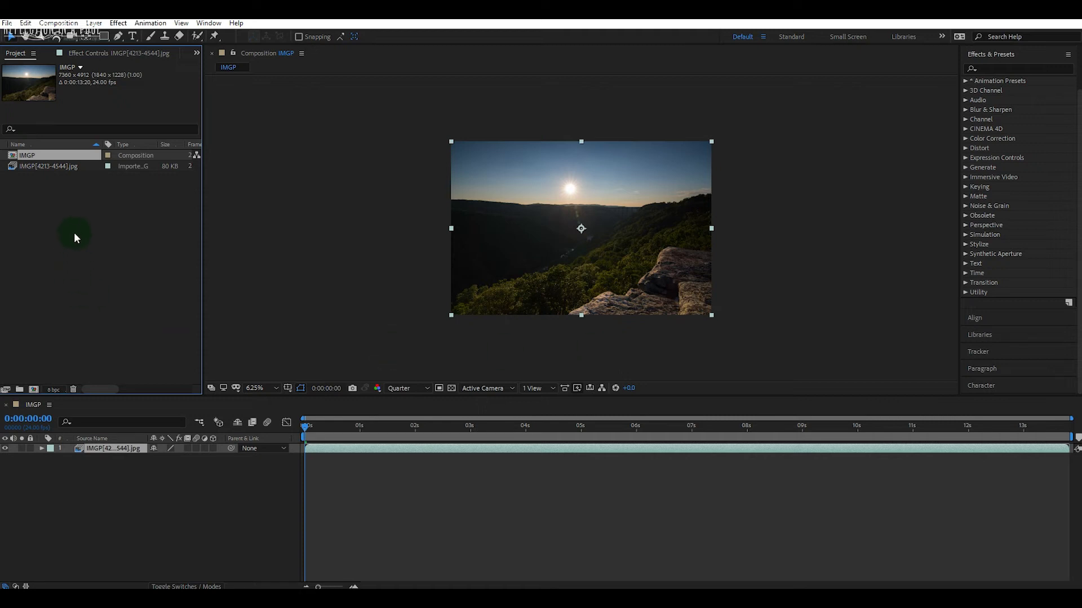
# Change the IMGP composition's settings to the UHD 4K 23.976 preset with the frame rate set to 24 frames per second
pyautogui.rightClick(44, 157)
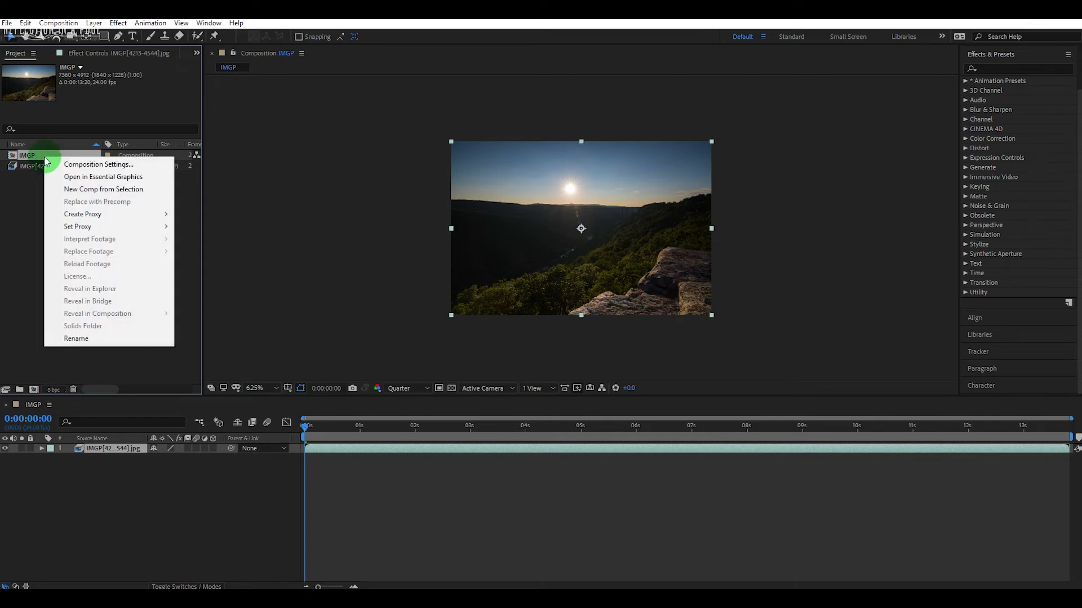
pyautogui.click(84, 164)
pyautogui.moveTo(560, 133); pyautogui.dragTo(660, 177)
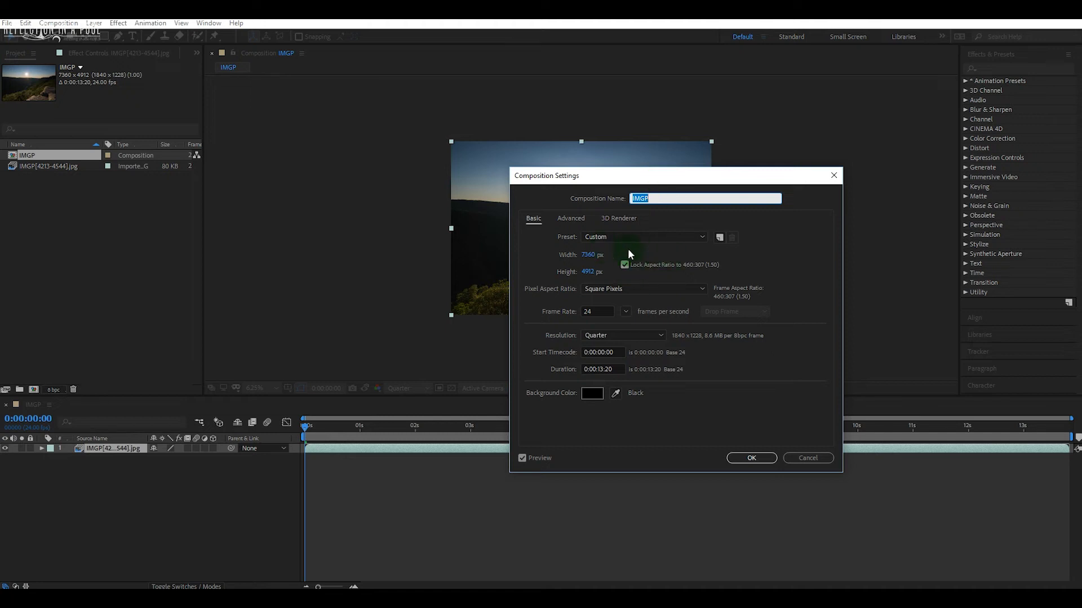
pyautogui.click(698, 236)
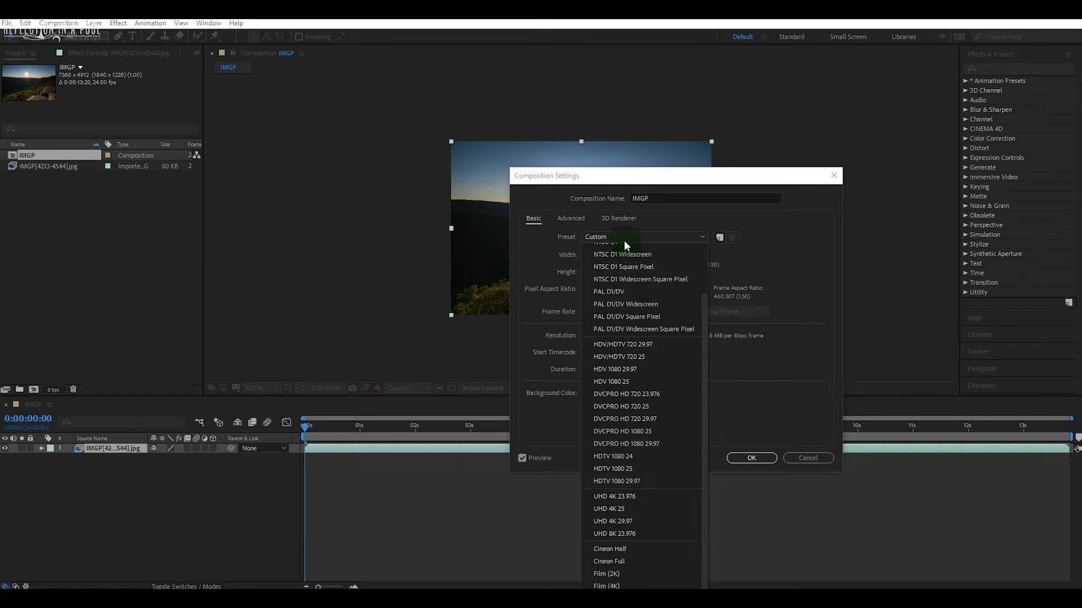
pyautogui.click(634, 497)
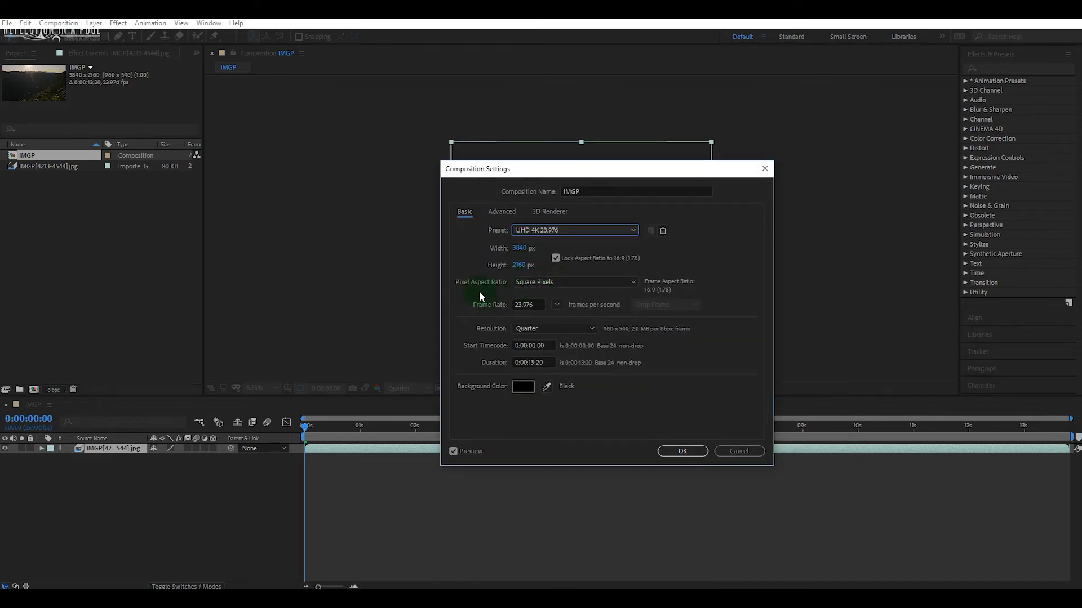
pyautogui.click(541, 305)
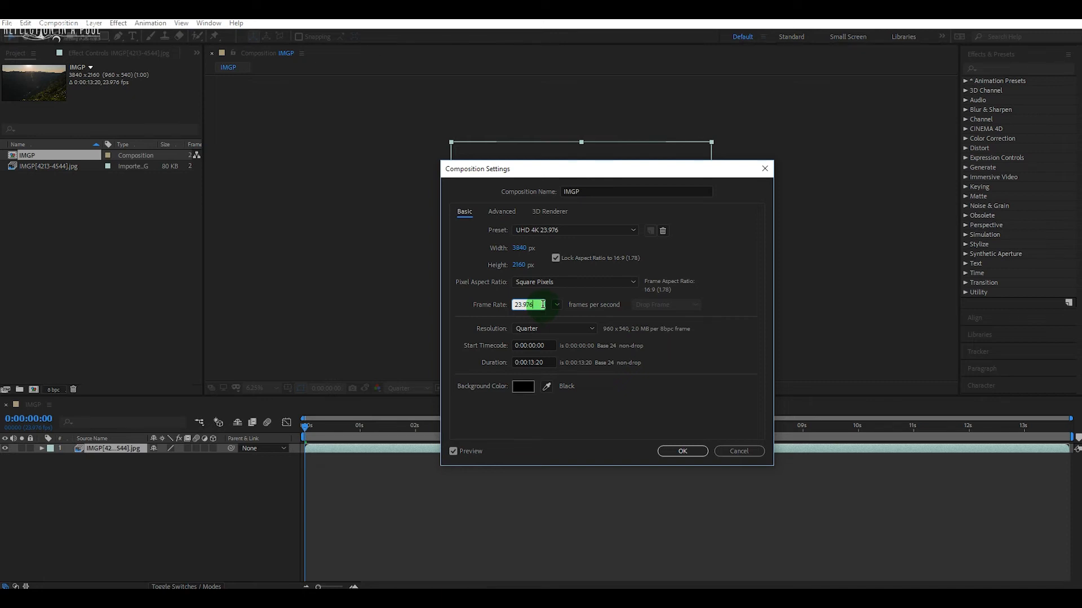
pyautogui.doubleClick(527, 305)
pyautogui.write('24')
pyautogui.moveTo(482, 169); pyautogui.dragTo(348, 186)
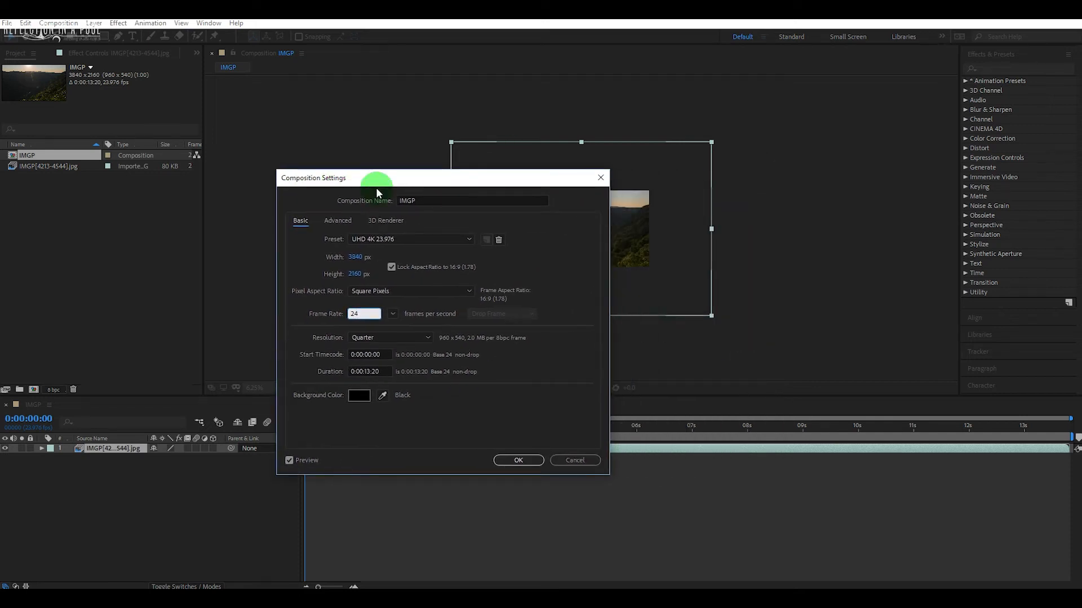
pyautogui.click(517, 460)
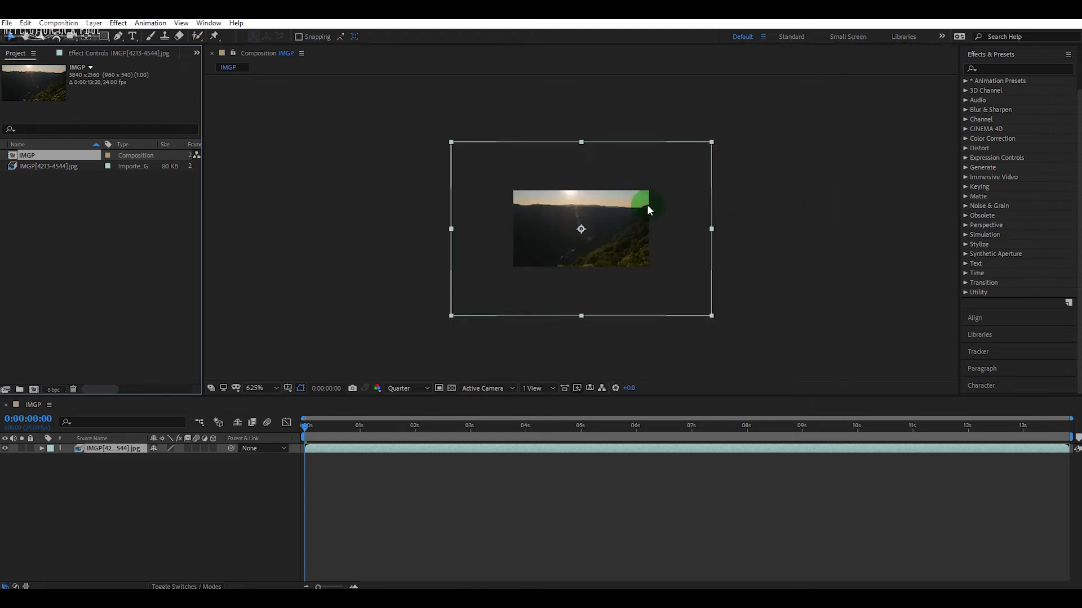
# Scale the image sequence layer down proportionally until it only slightly exceeds the composition frame
pyautogui.click(476, 180)
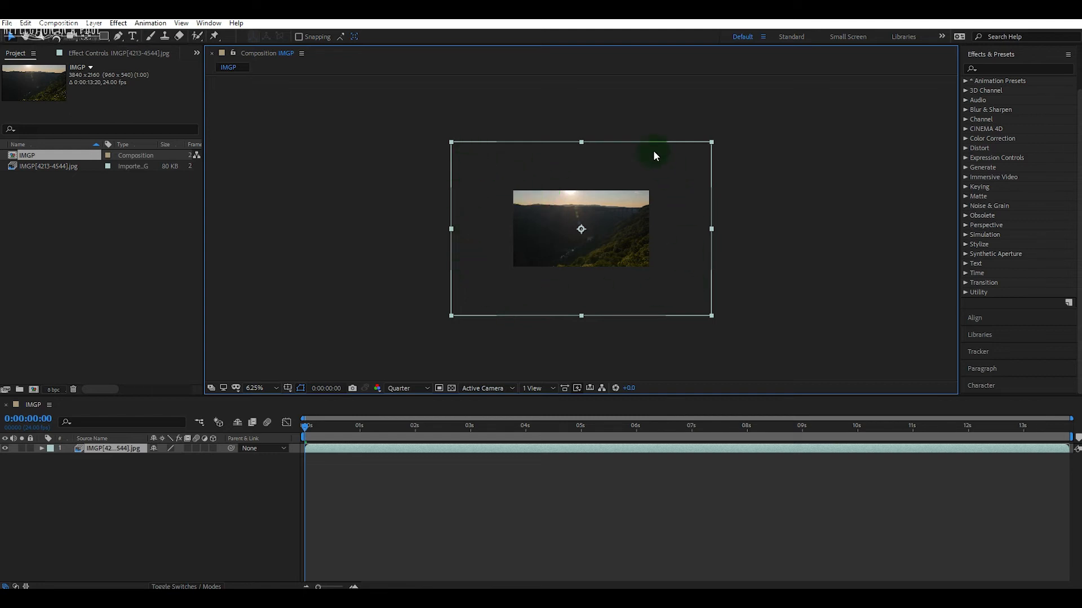
pyautogui.keyDown('shift'); pyautogui.click(451, 143); pyautogui.keyUp('shift')
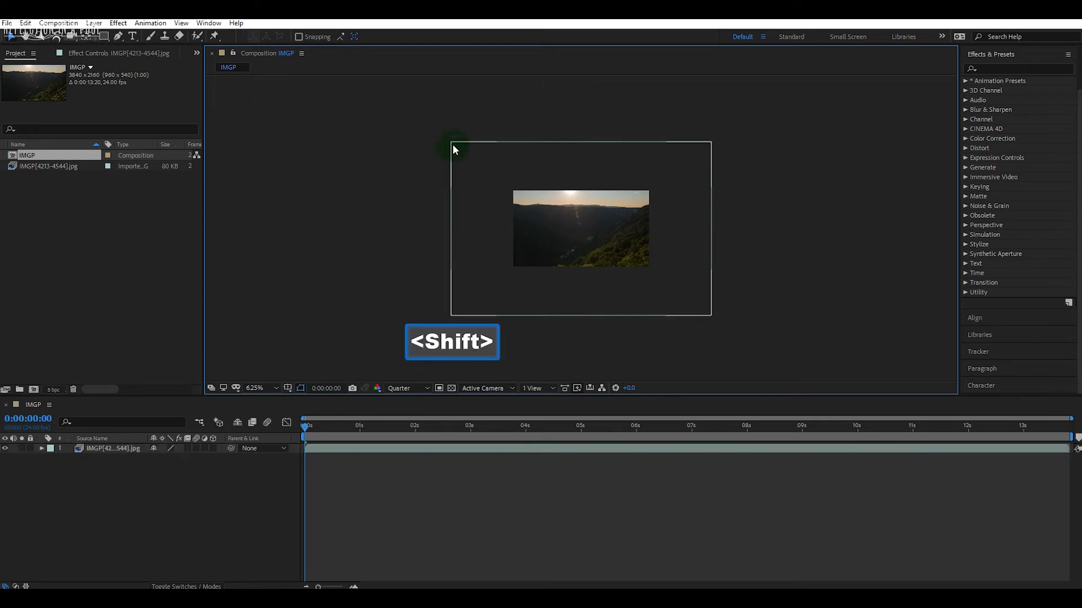
pyautogui.keyDown('shift'); pyautogui.click(451, 144); pyautogui.keyUp('shift')
pyautogui.moveTo(450, 143); pyautogui.dragTo(472, 183)
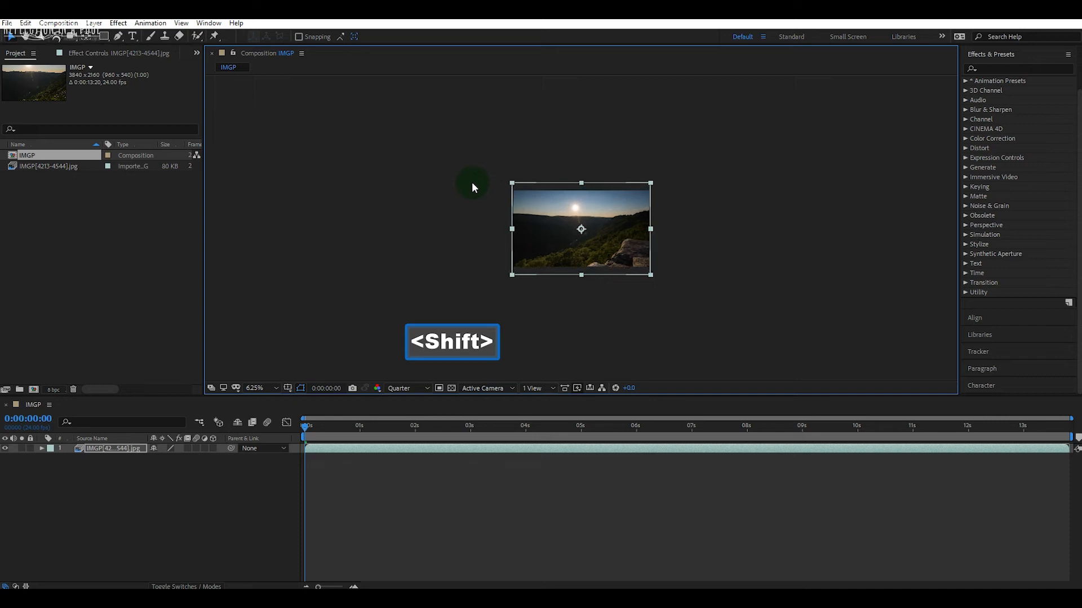
pyautogui.press('.')
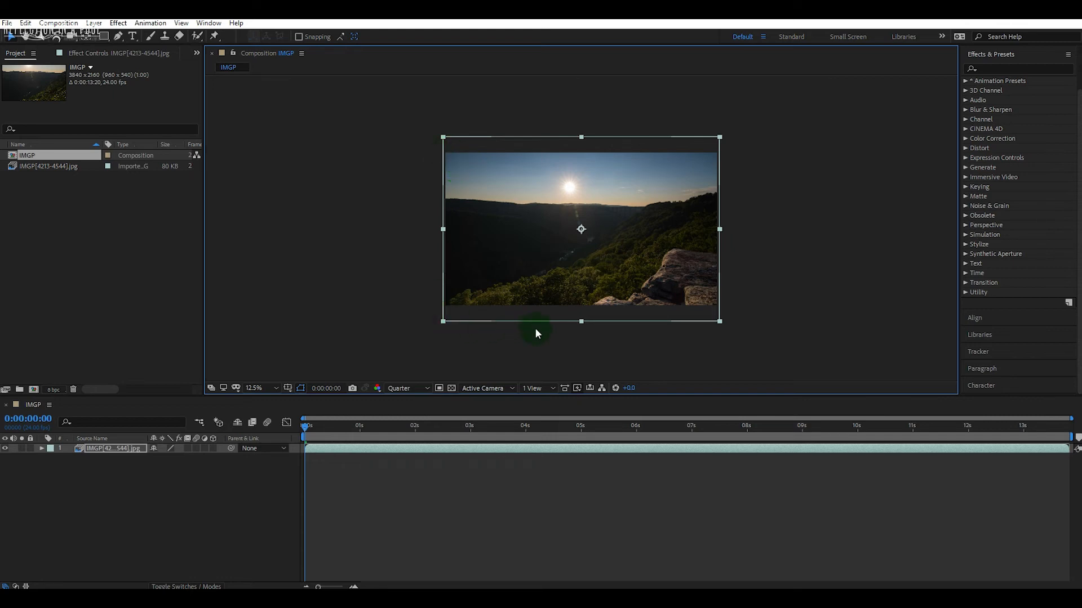
# Fine-tune the layer's size to the frame width and shift it slightly upward to show more of the foreground rocks
pyautogui.click(779, 293)
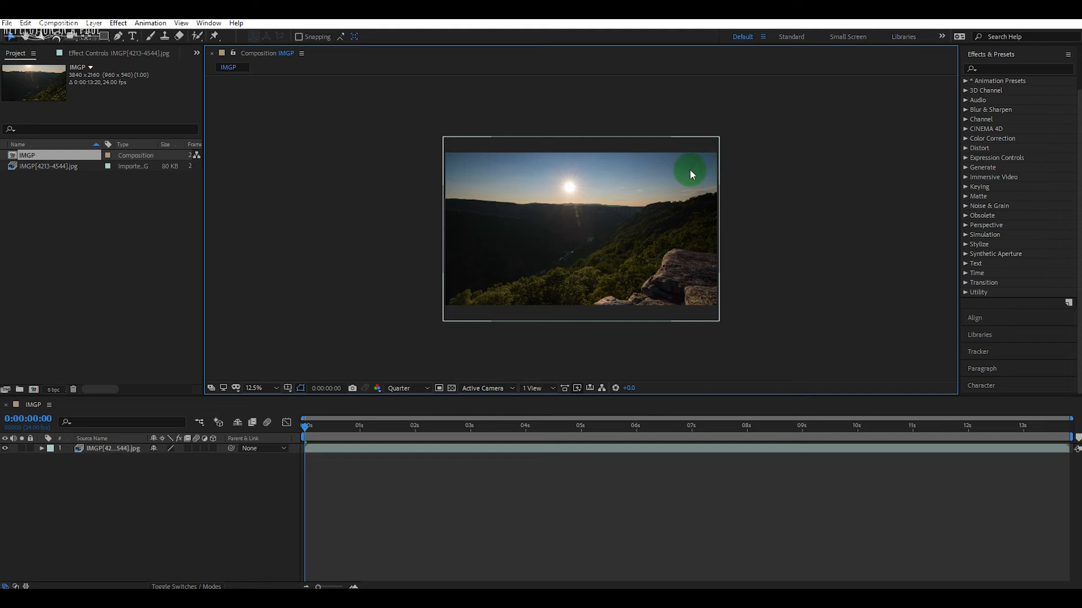
pyautogui.click(448, 141)
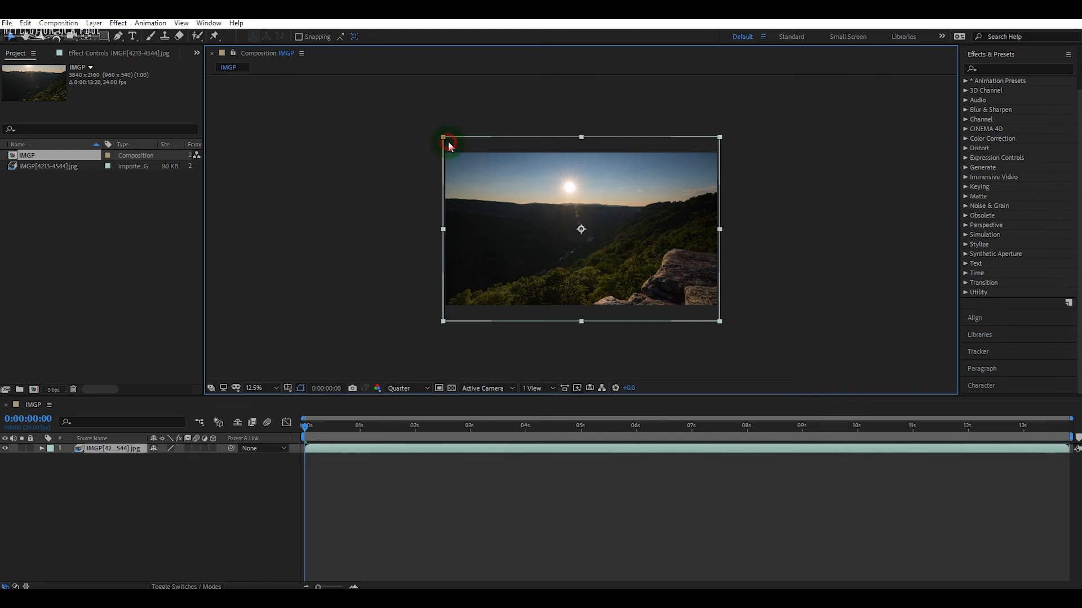
pyautogui.moveTo(443, 137)
pyautogui.mouseDown()
pyautogui.moveTo(462, 150)
pyautogui.moveTo(444, 138)
pyautogui.mouseUp()
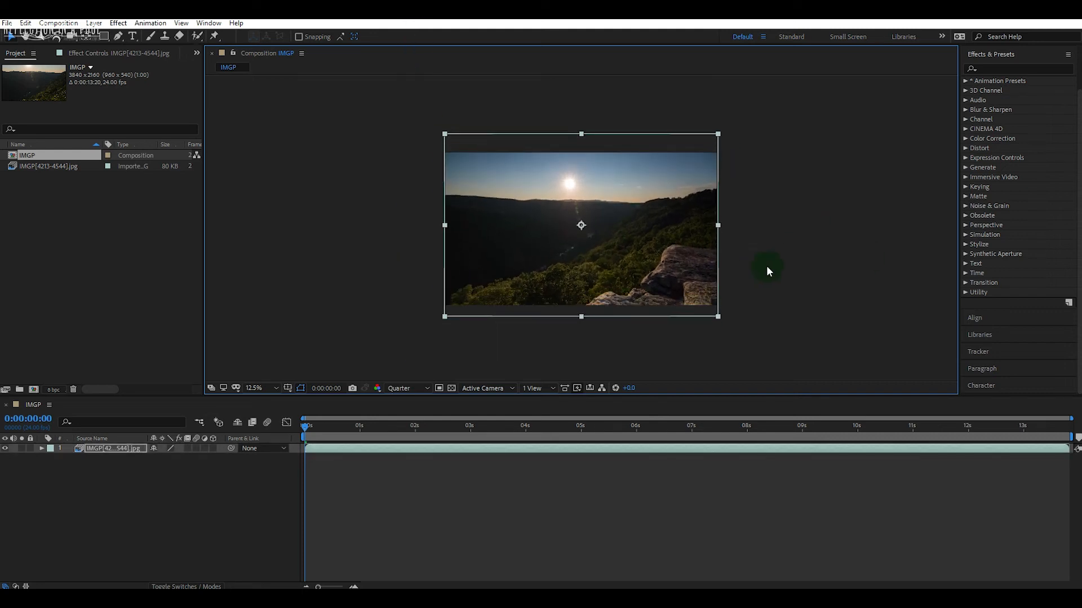
pyautogui.click(775, 295)
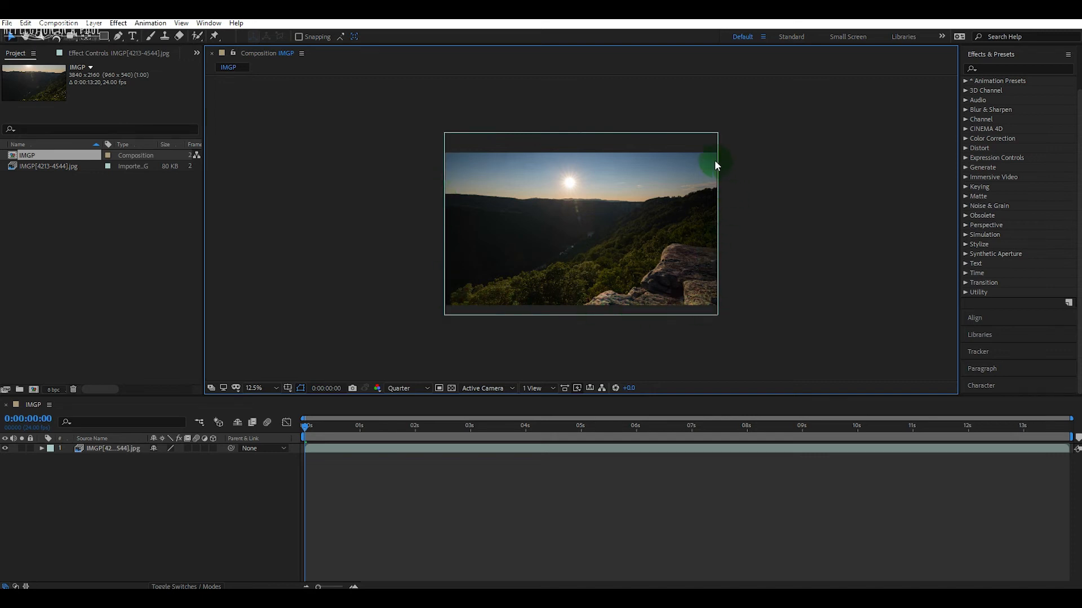
# Preview the opening two seconds of the time-lapse at Quarter resolution, replay them, and return the playhead to the start
pyautogui.click(266, 486)
pyautogui.click(305, 425)
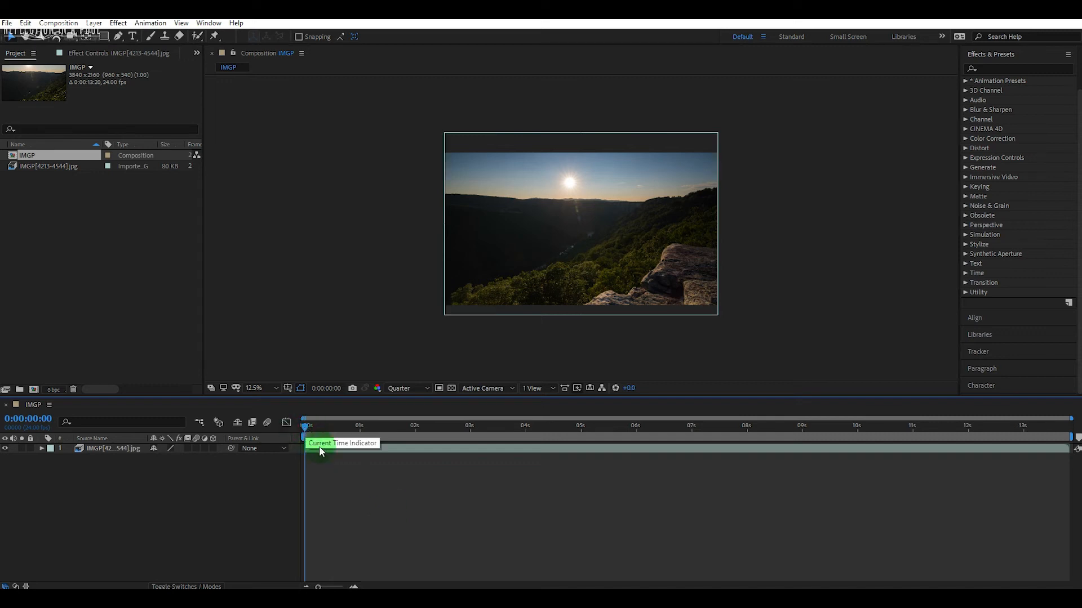
pyautogui.press('space')
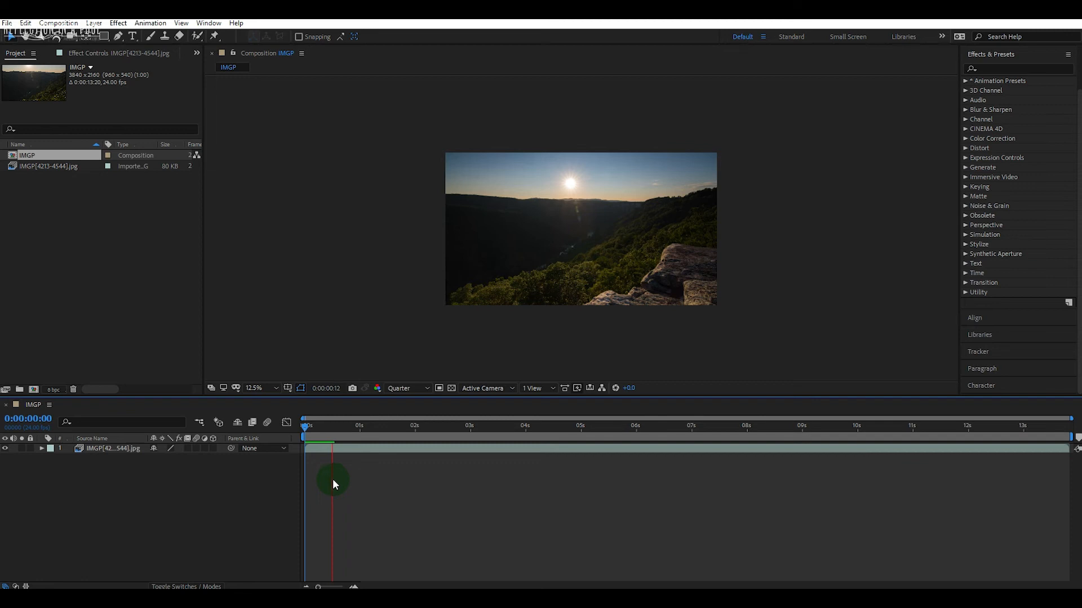
pyautogui.click(416, 391)
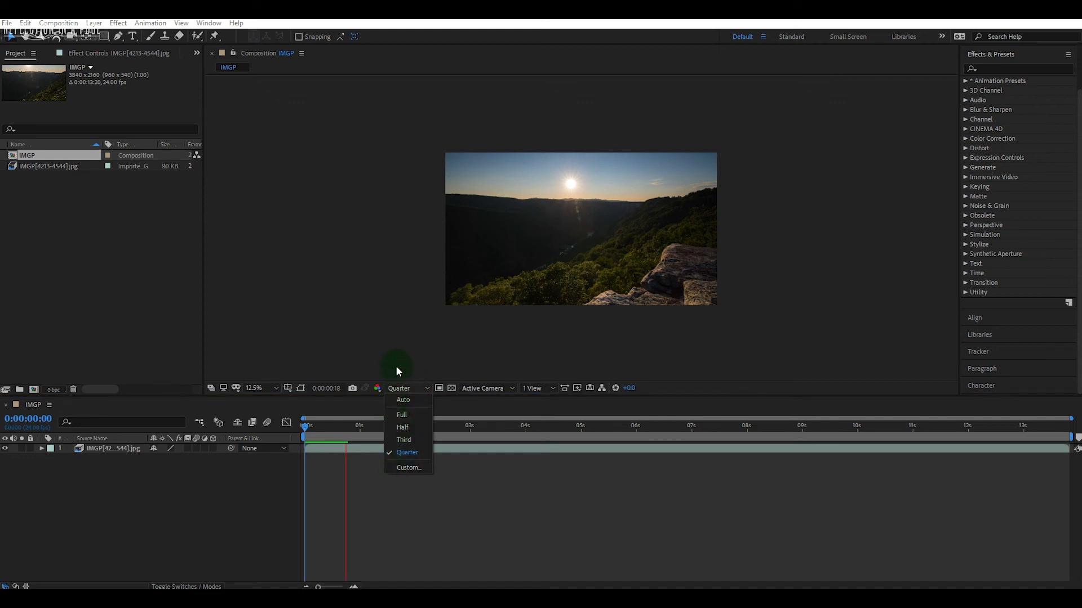
pyautogui.click(398, 384)
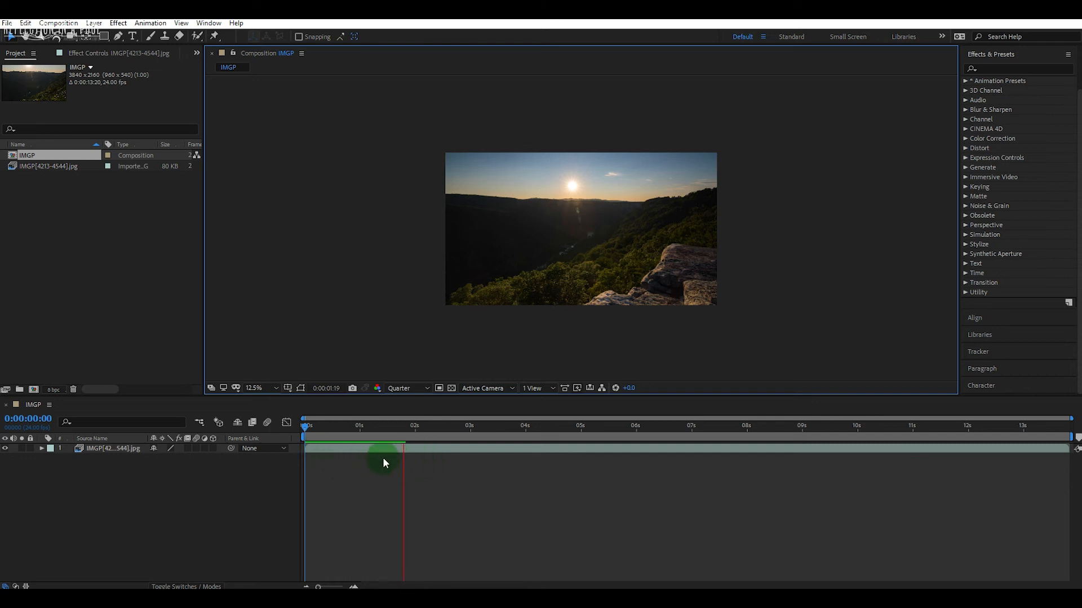
pyautogui.press('space')
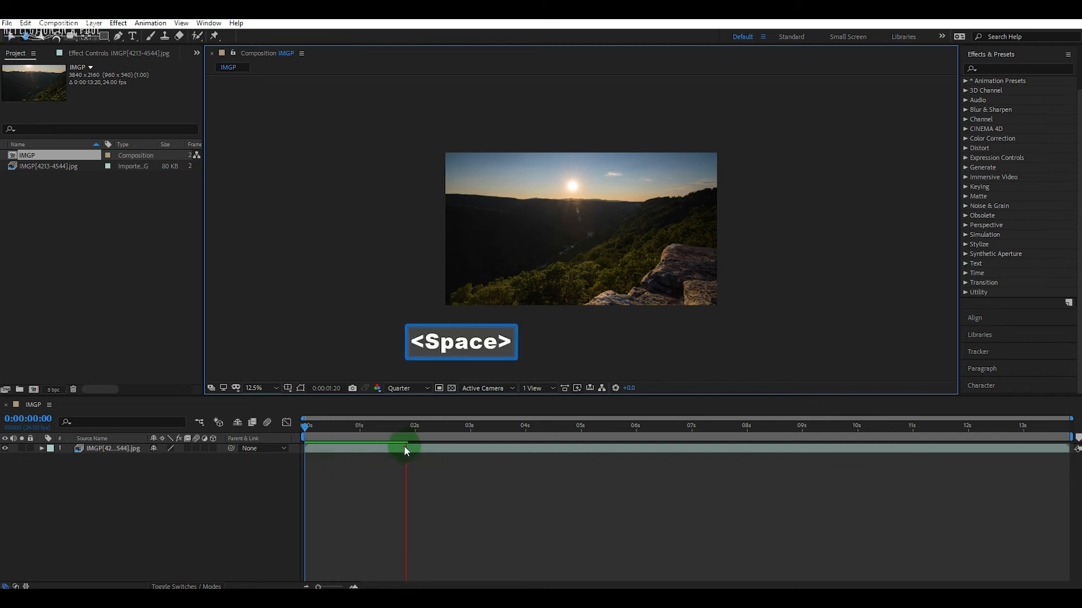
pyautogui.moveTo(409, 431); pyautogui.dragTo(329, 468)
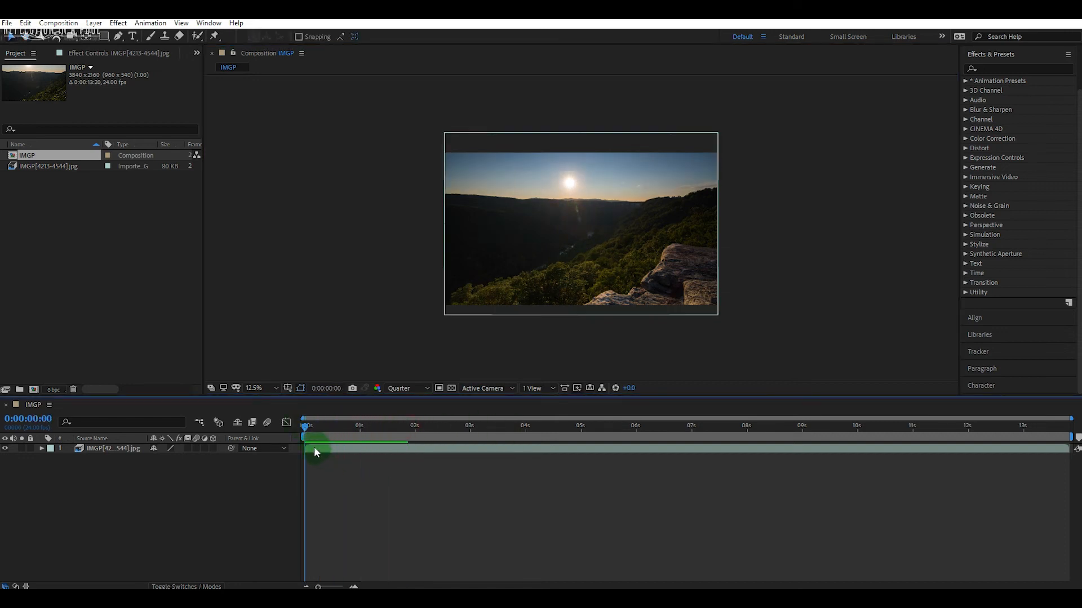
pyautogui.press('space')
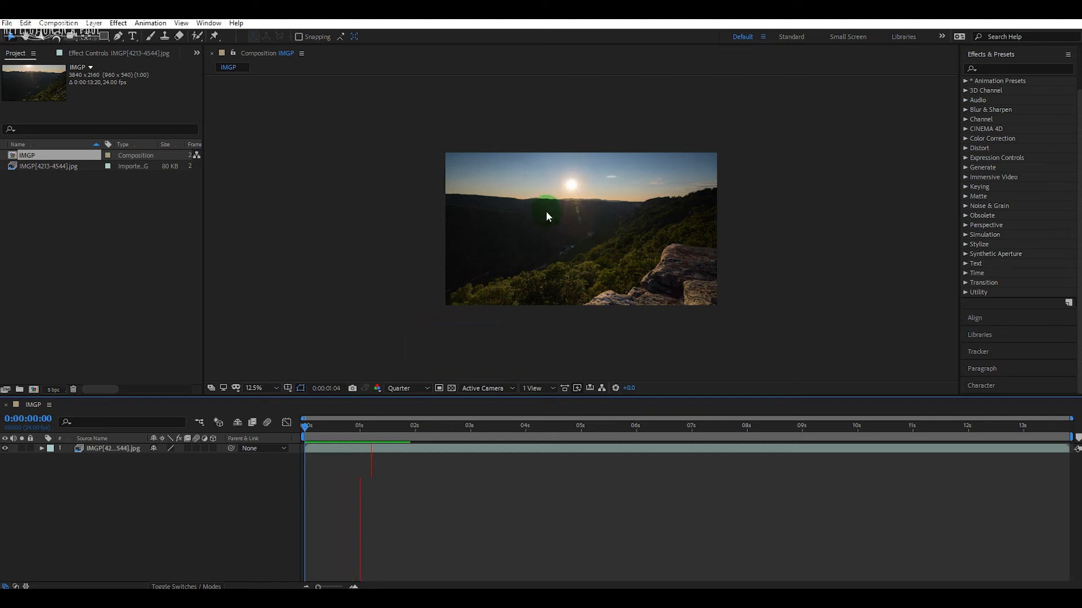
pyautogui.press('space')
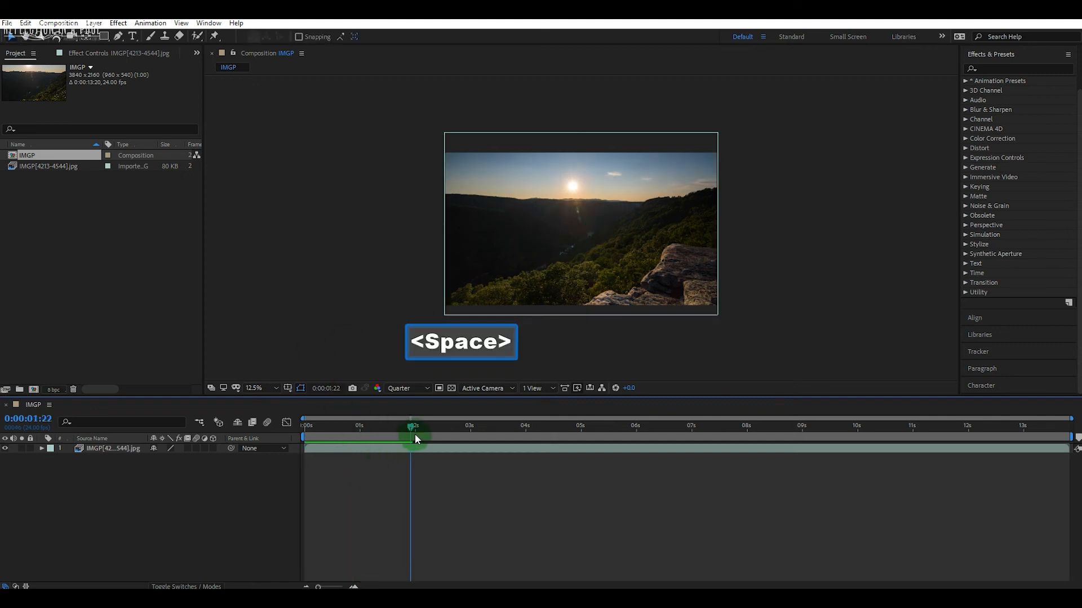
pyautogui.moveTo(418, 424); pyautogui.dragTo(306, 426)
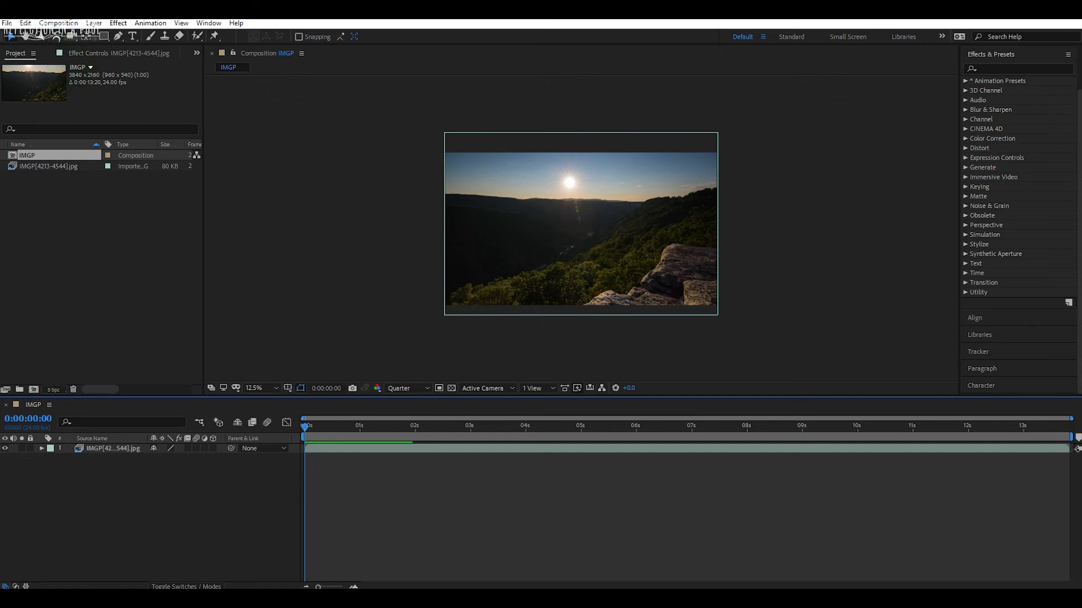
# Save the project as Sunset Gorge.aep in the Tutorial folder
pyautogui.click(9, 24)
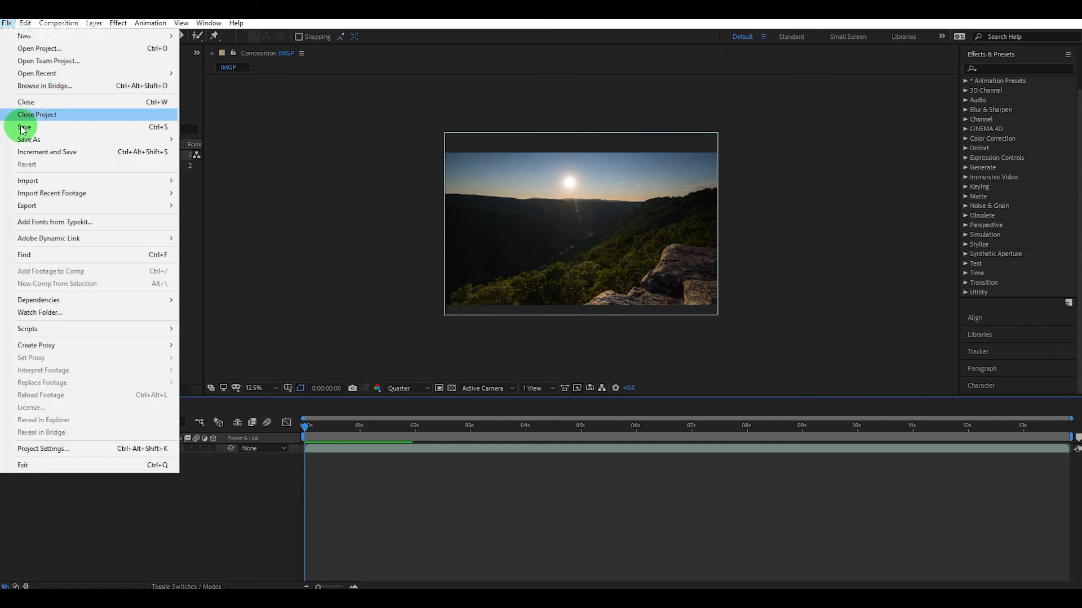
pyautogui.moveTo(35, 142)
pyautogui.click(227, 140)
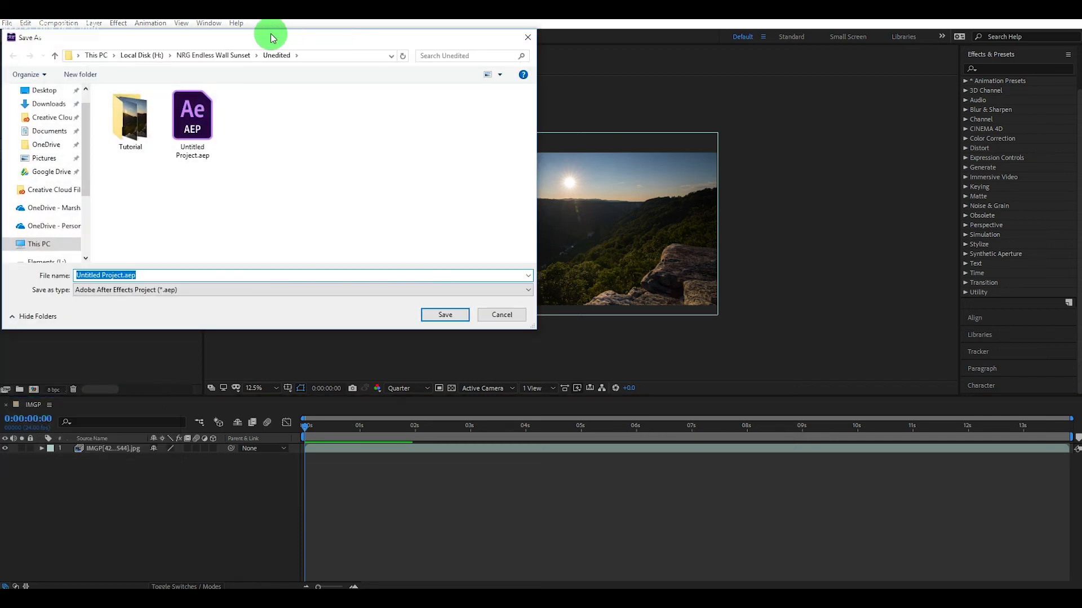
pyautogui.moveTo(270, 38); pyautogui.dragTo(472, 110)
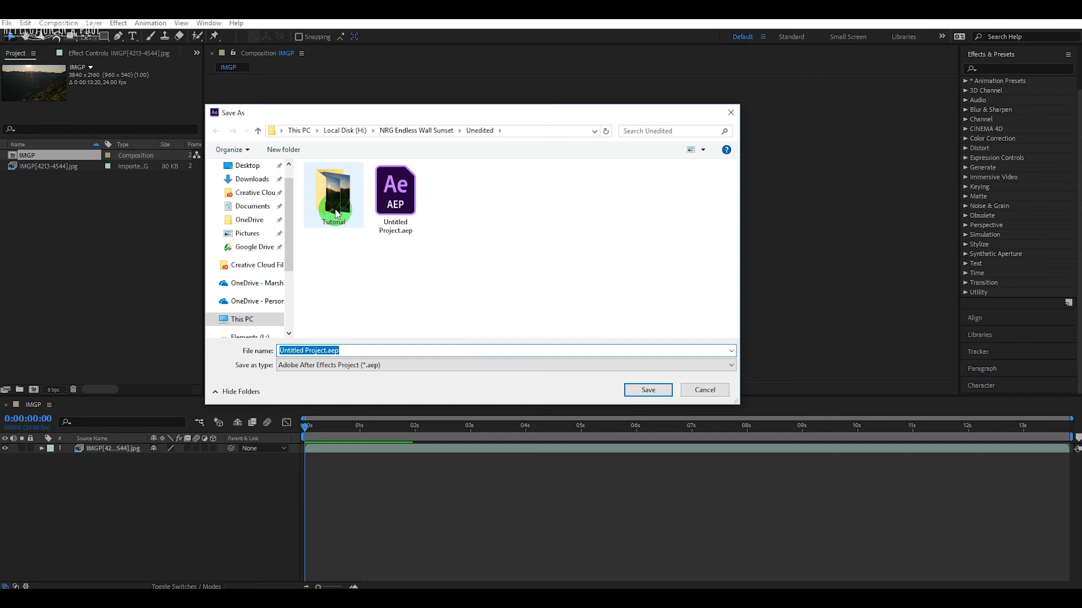
pyautogui.doubleClick(335, 213)
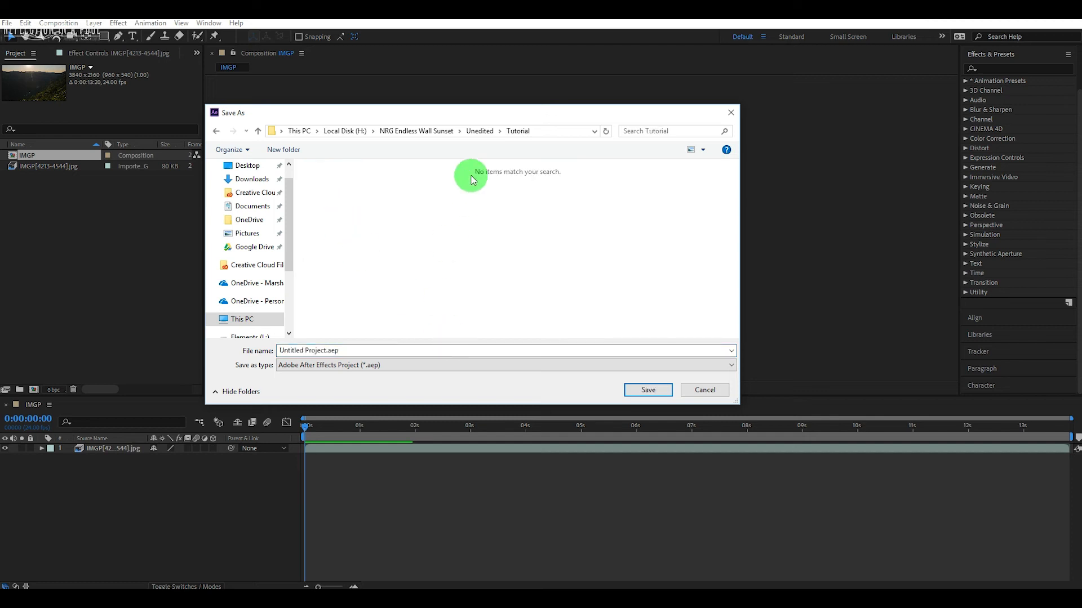
pyautogui.moveTo(476, 114); pyautogui.dragTo(483, 104)
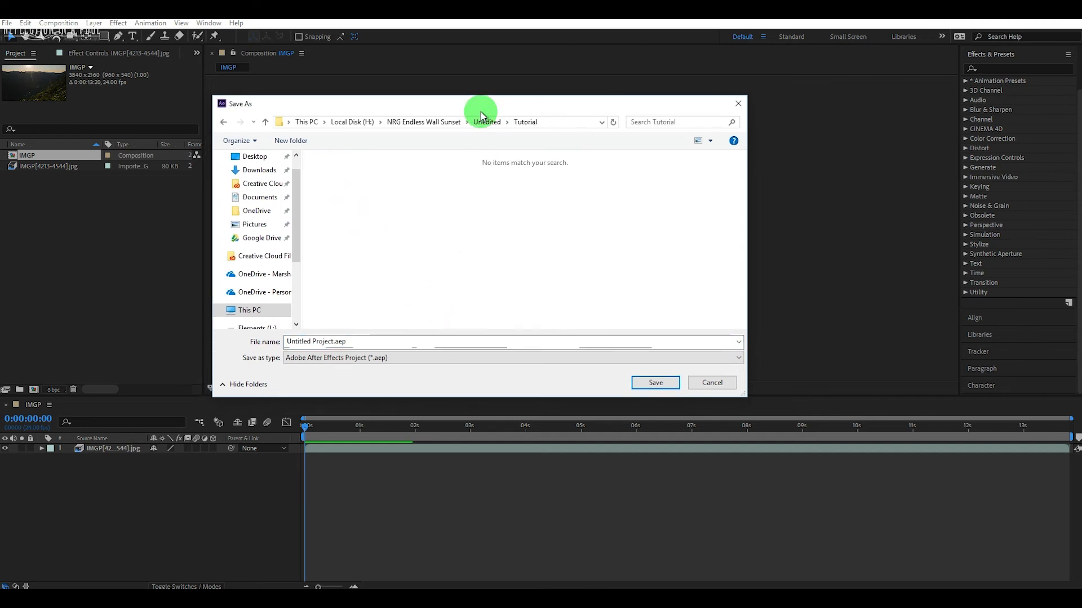
pyautogui.click(332, 342)
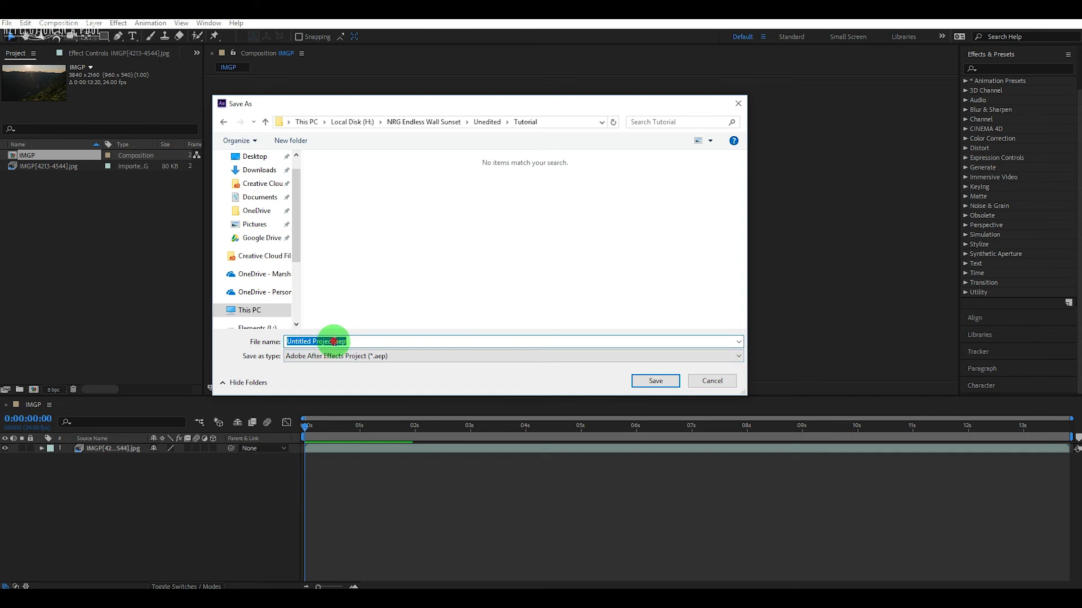
pyautogui.write('Suns')
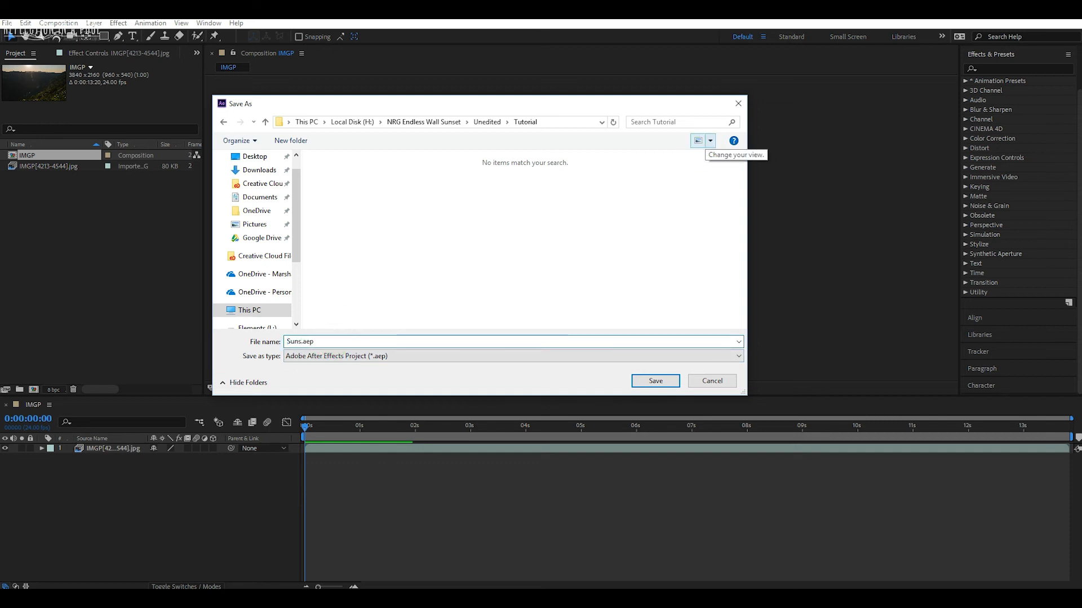
pyautogui.write('et Gorge')
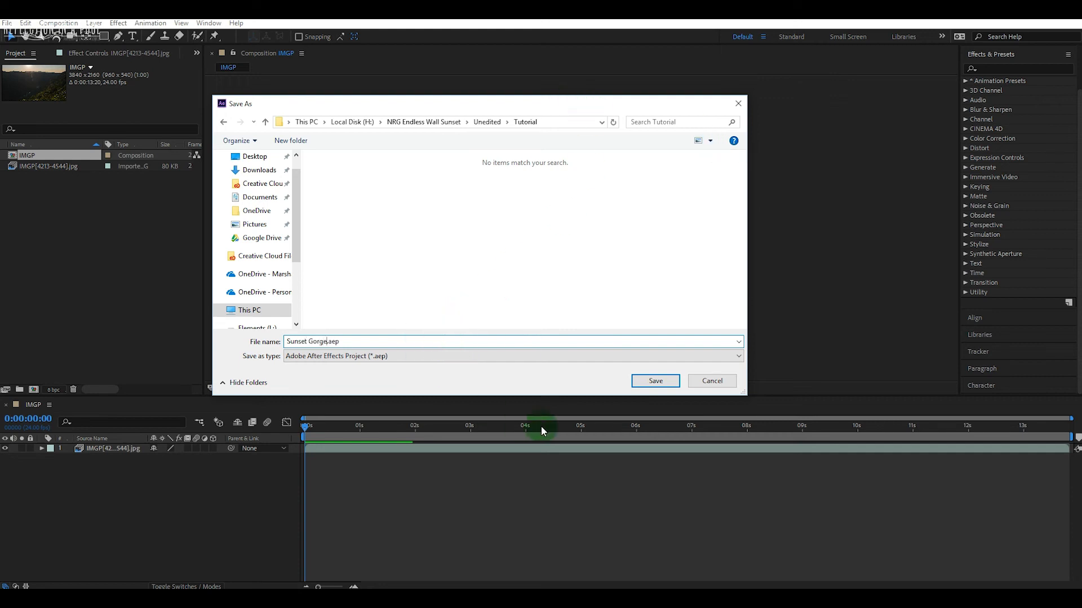
pyautogui.click(654, 382)
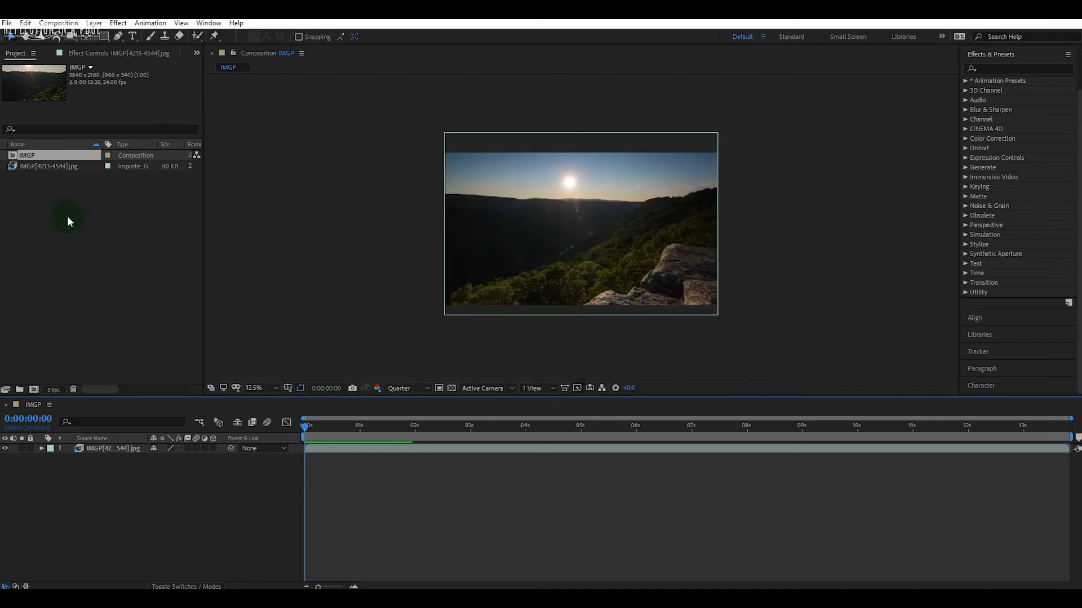
# Rename the IMGP composition to Sunset and save the project
pyautogui.rightClick(39, 157)
pyautogui.click(81, 337)
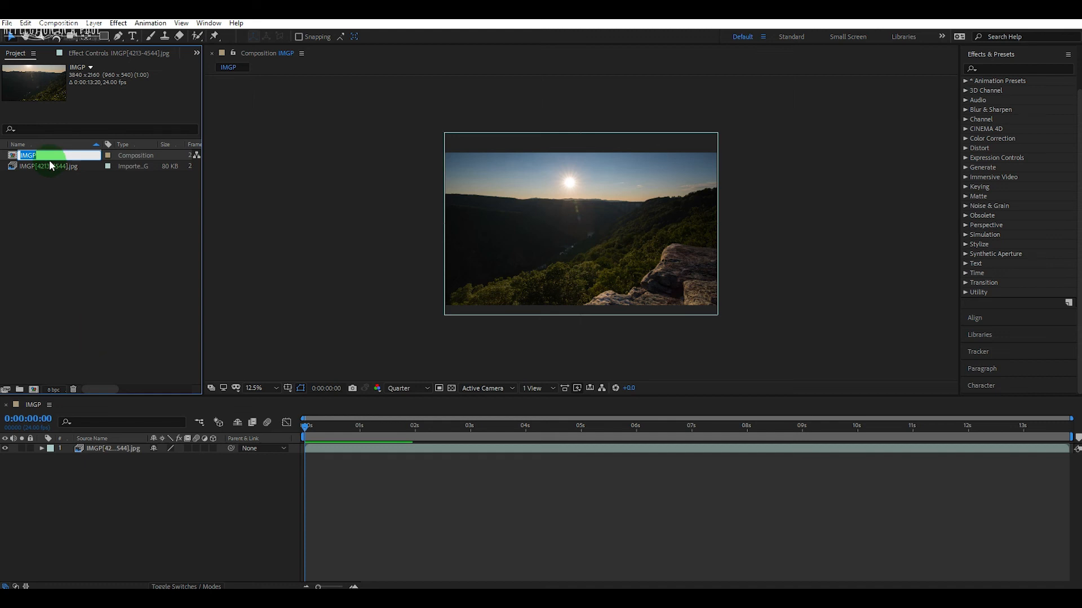
pyautogui.write('Sunset')
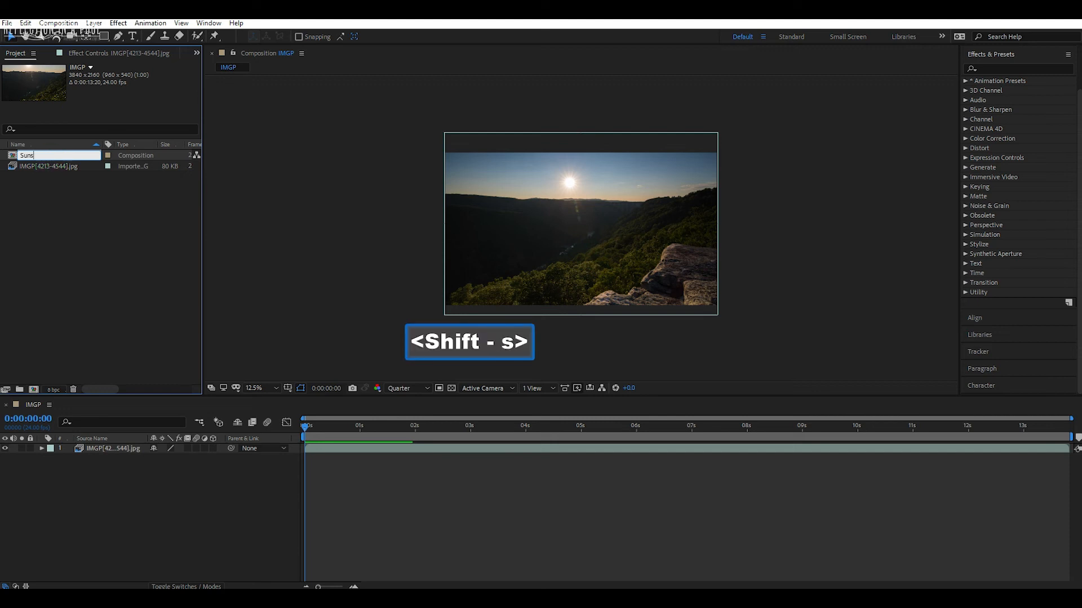
pyautogui.click(79, 171)
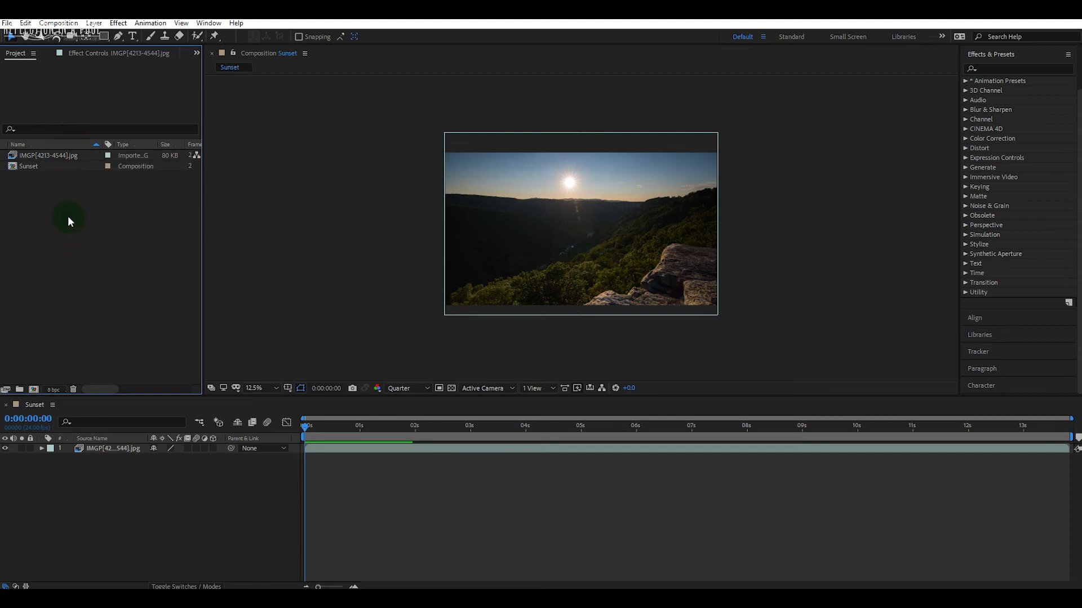
pyautogui.click(7, 23)
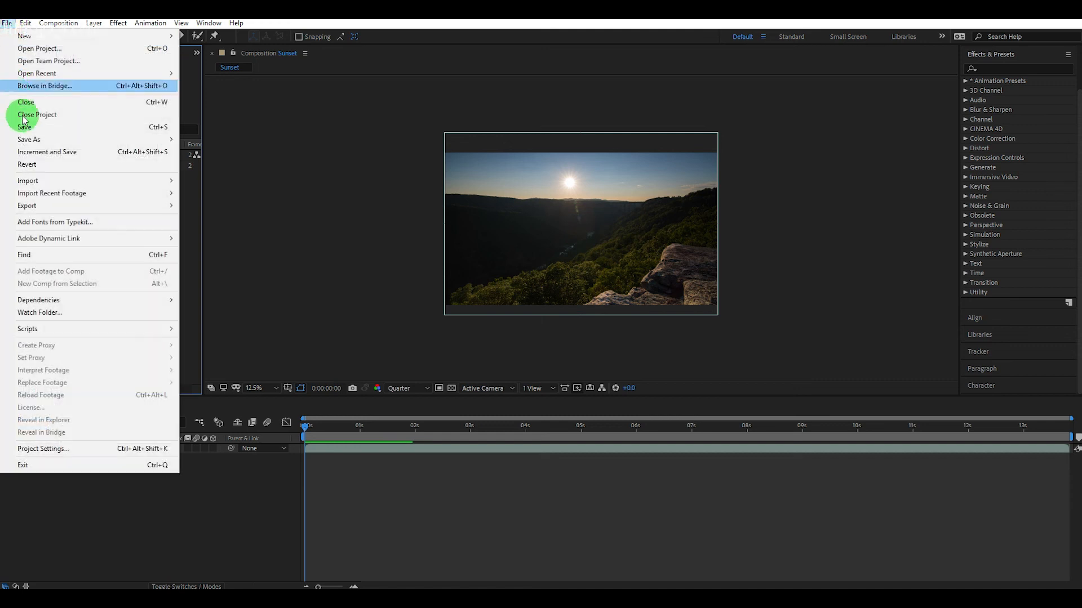
pyautogui.click(20, 125)
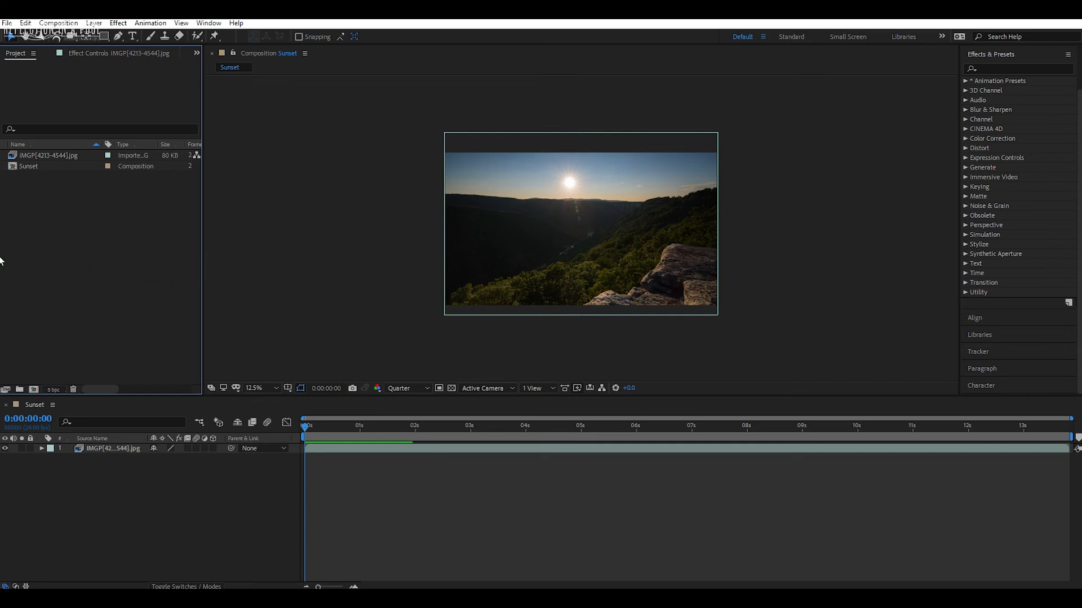
pyautogui.click(468, 473)
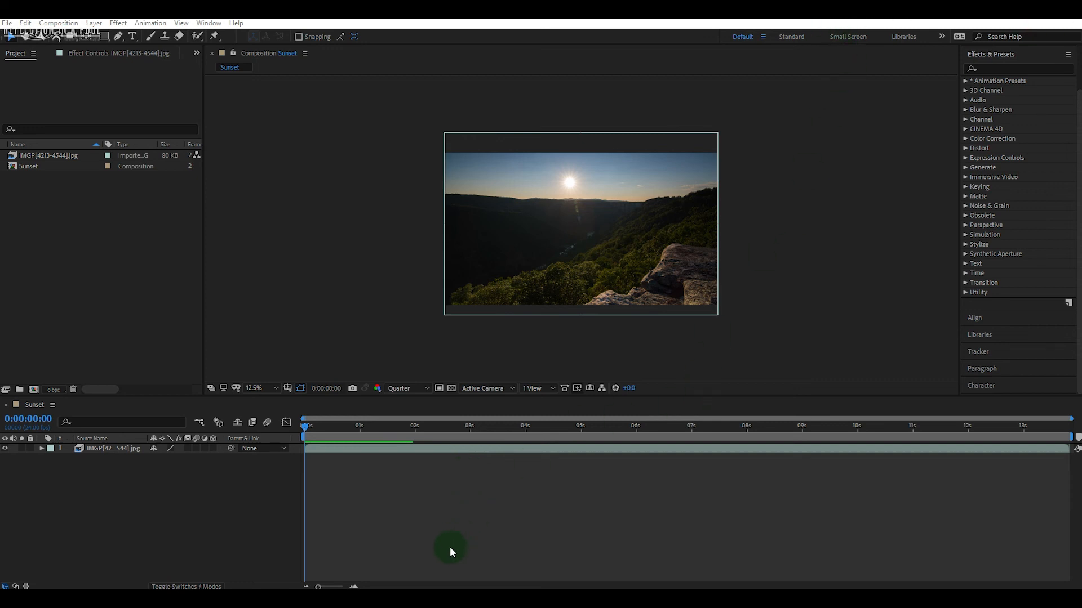
# Switch to Adobe Media Encoder by launching it from the Creative Cloud app list
pyautogui.moveTo(457, 600)
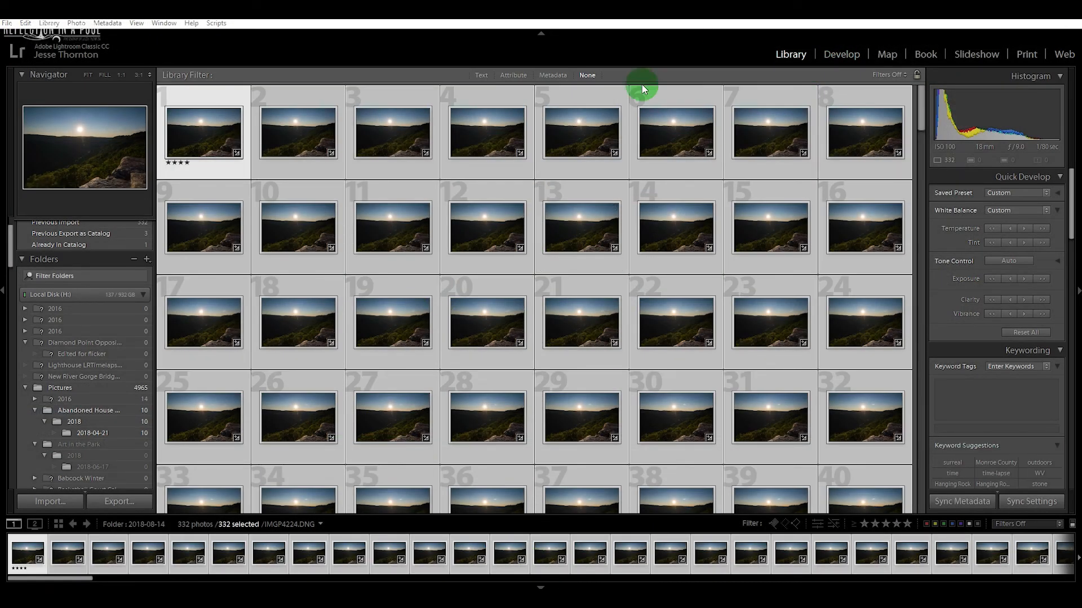
pyautogui.click(477, 600)
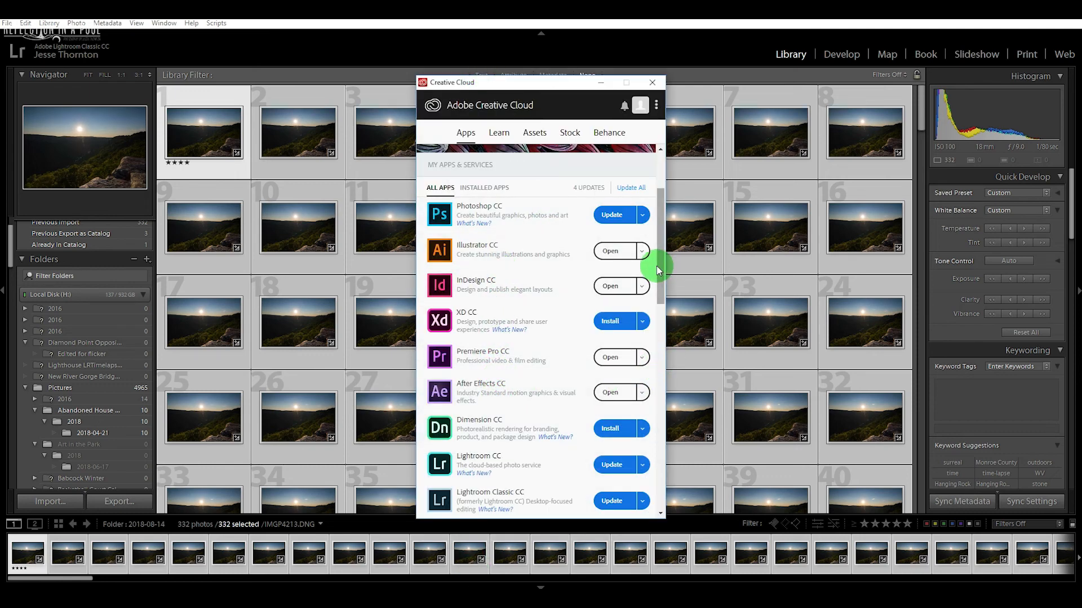
pyautogui.moveTo(659, 268); pyautogui.dragTo(662, 391)
pyautogui.moveTo(662, 391); pyautogui.dragTo(663, 440)
pyautogui.click(602, 349)
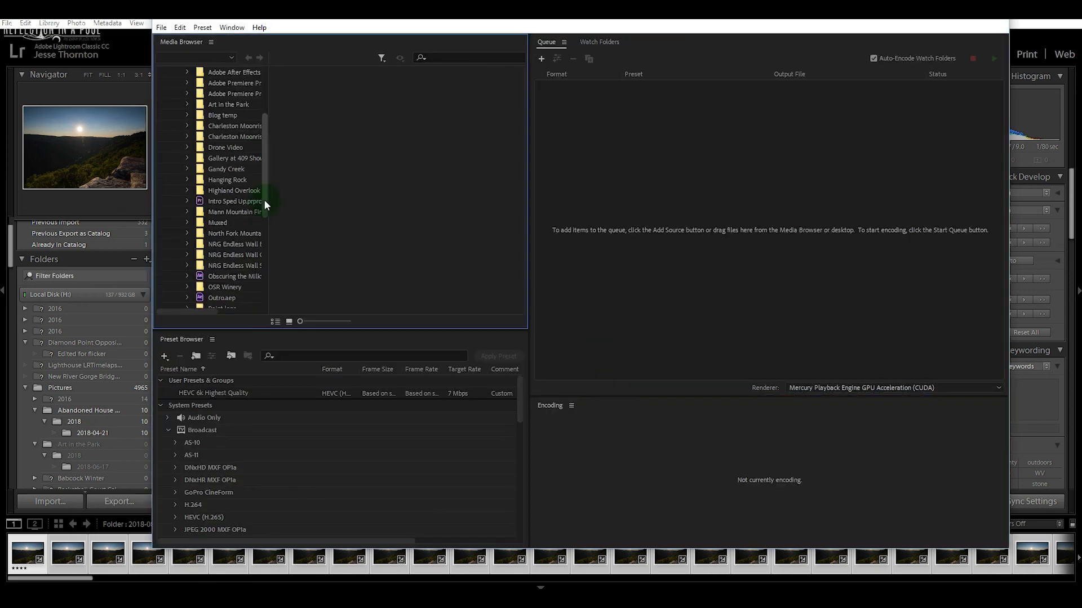
# Browse the media folders to NRG Endless Wall Sunset, Unedited, Tutorial, widening the folder tree to show full names
pyautogui.moveTo(265, 201); pyautogui.dragTo(267, 232)
pyautogui.click(225, 207)
pyautogui.moveTo(268, 188); pyautogui.dragTo(331, 188)
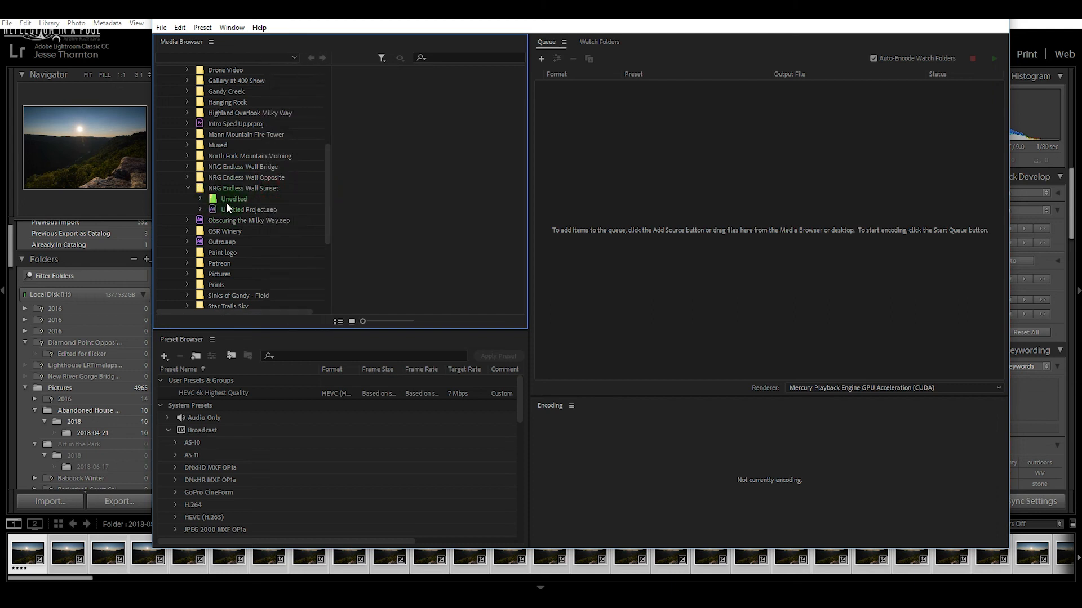
pyautogui.click(200, 200)
pyautogui.click(214, 216)
pyautogui.click(214, 211)
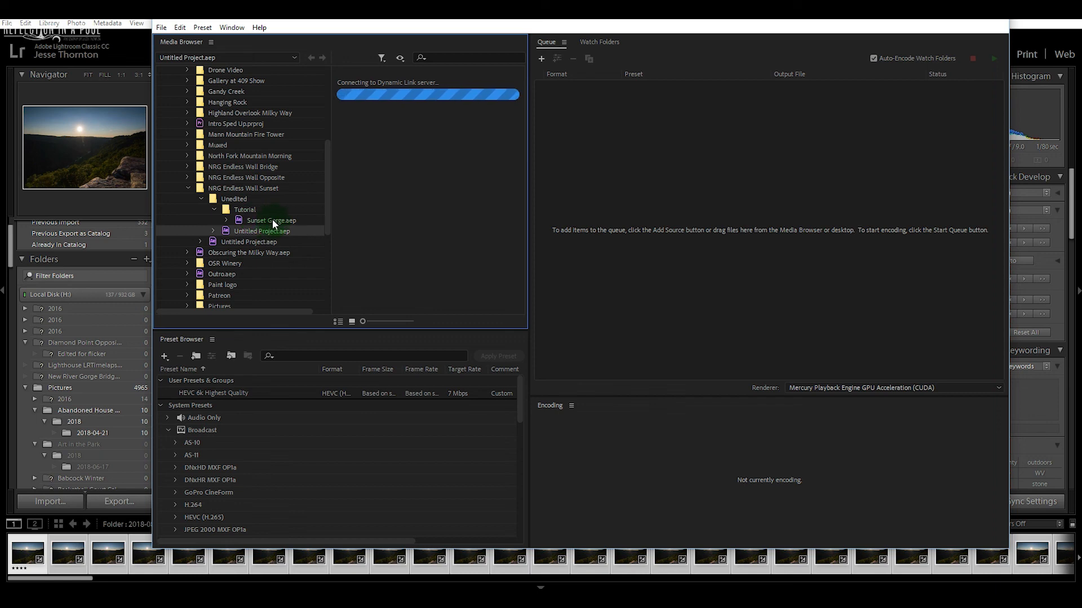
# Add the Sunset composition from Sunset Gorge.aep to the encoding queue
pyautogui.rightClick(271, 220)
pyautogui.click(287, 229)
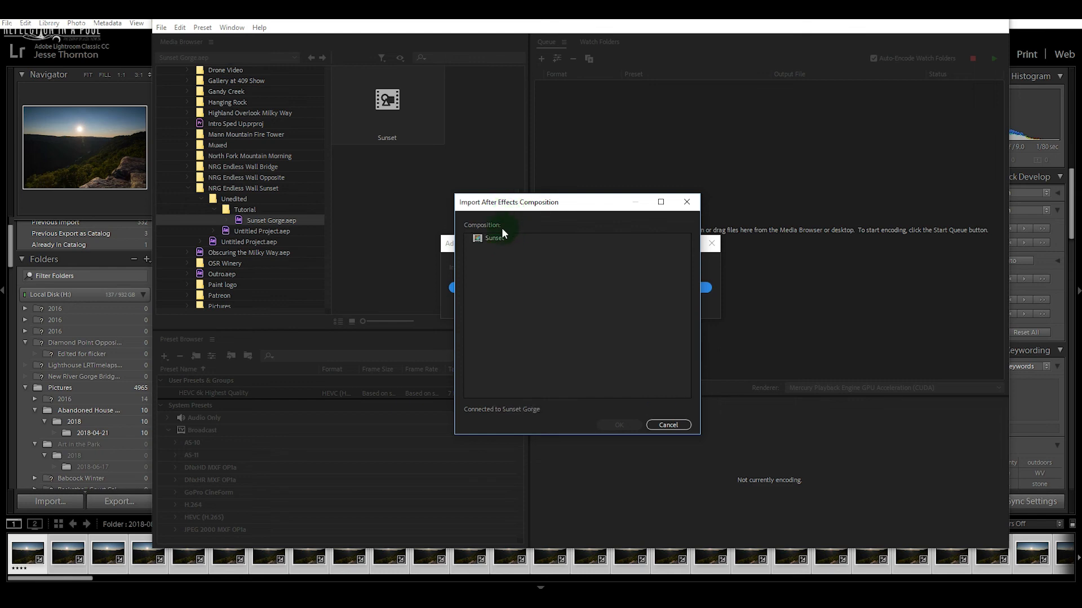
pyautogui.click(495, 238)
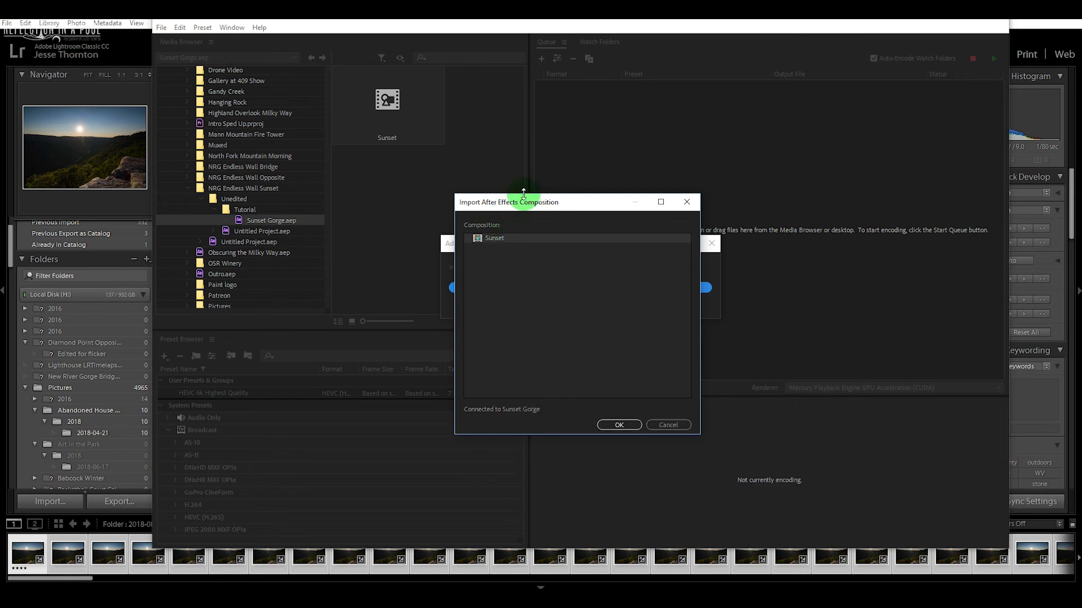
pyautogui.moveTo(510, 203); pyautogui.dragTo(516, 190)
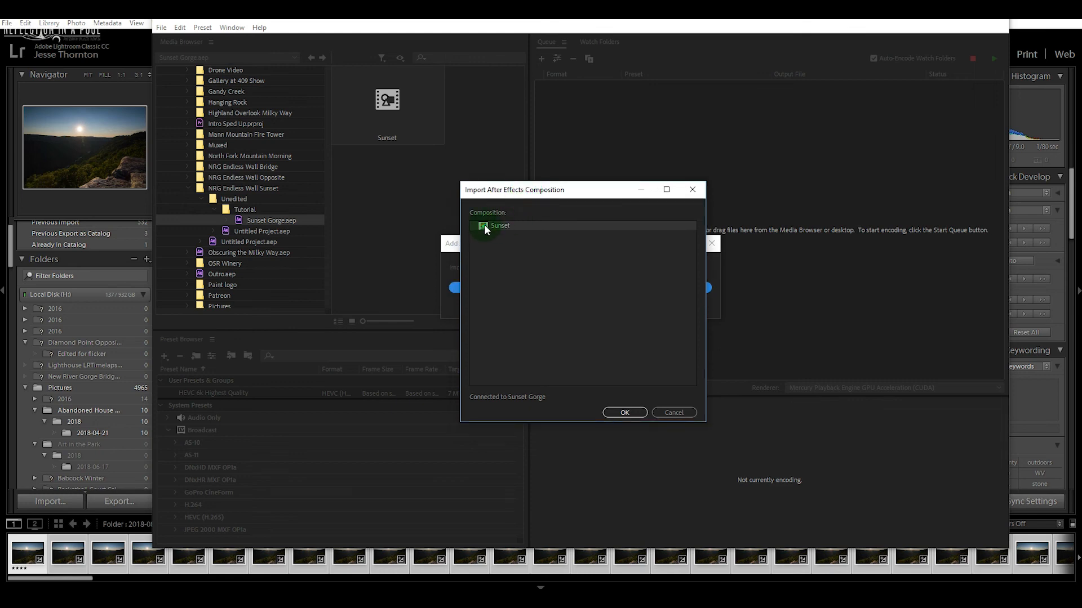
pyautogui.click(615, 413)
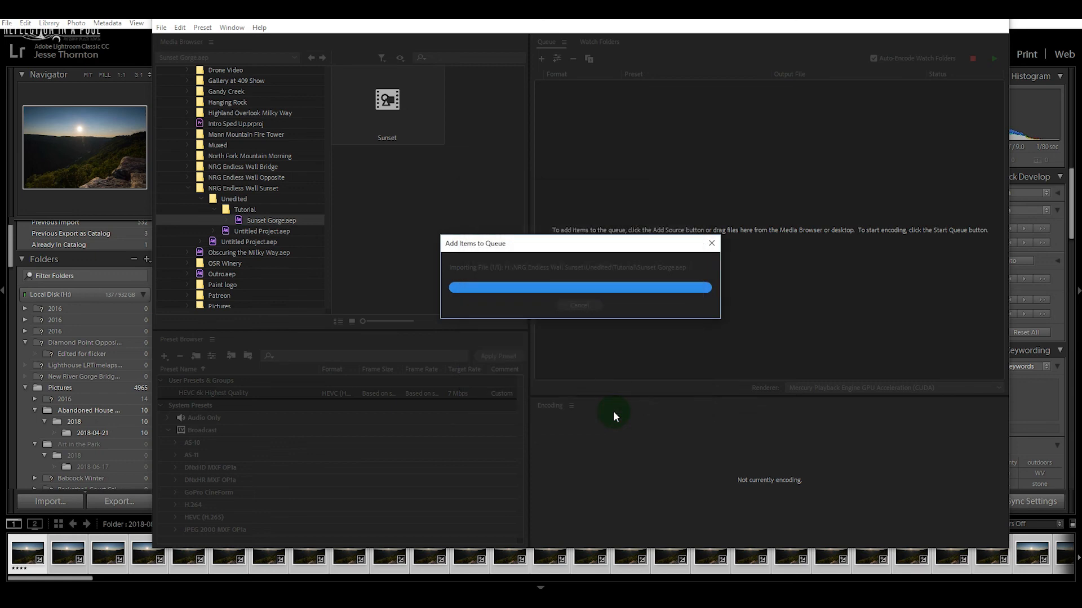
pyautogui.moveTo(762, 19); pyautogui.dragTo(761, 29)
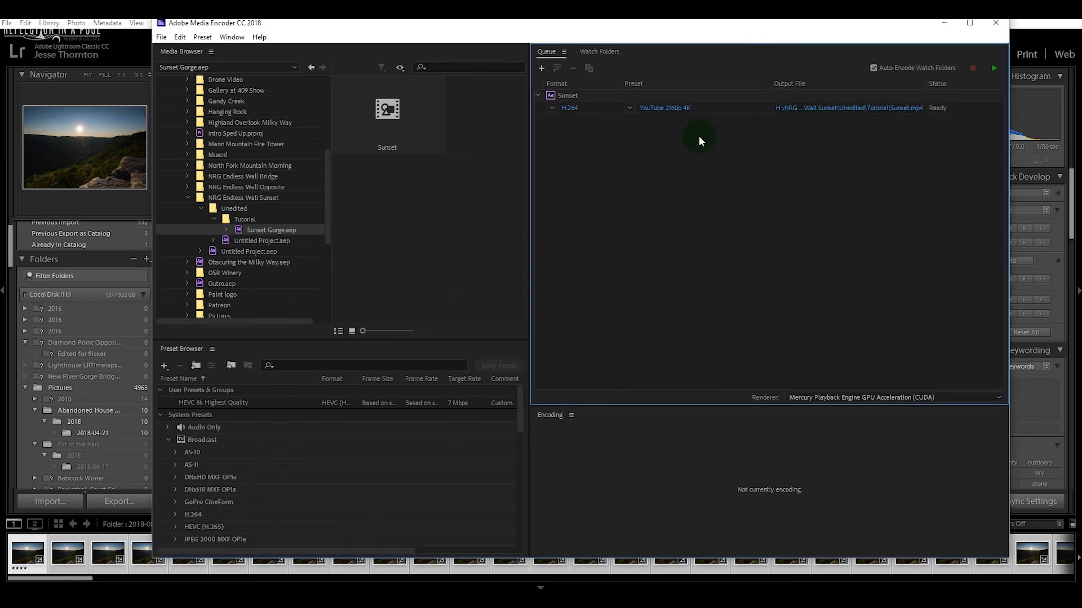
# Check the preset and format options of the queued Sunset item, keeping YouTube 2160p 4K and H.264
pyautogui.click(630, 108)
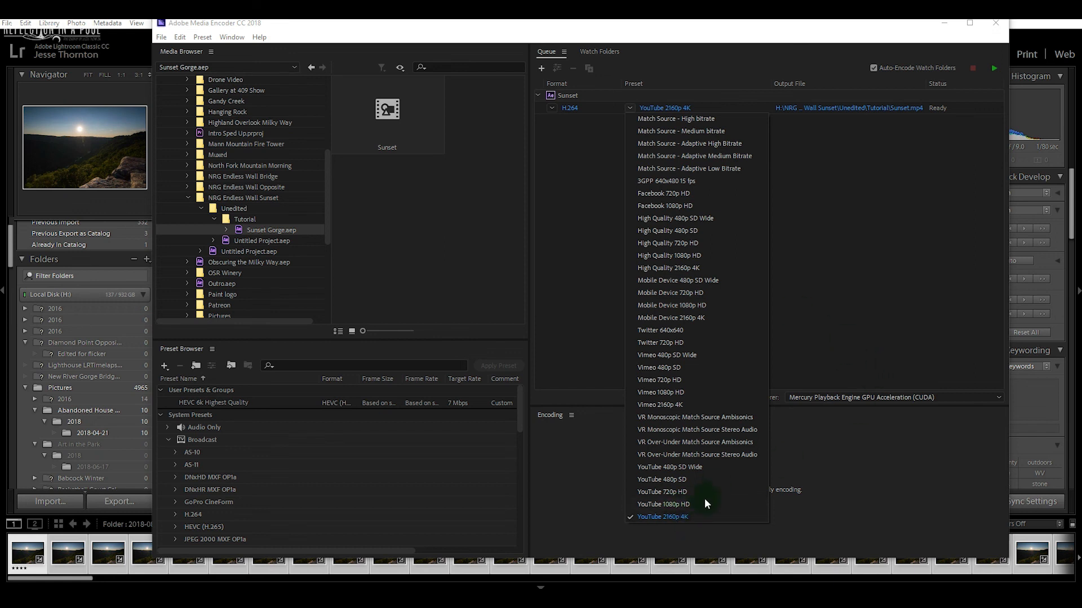
pyautogui.click(606, 193)
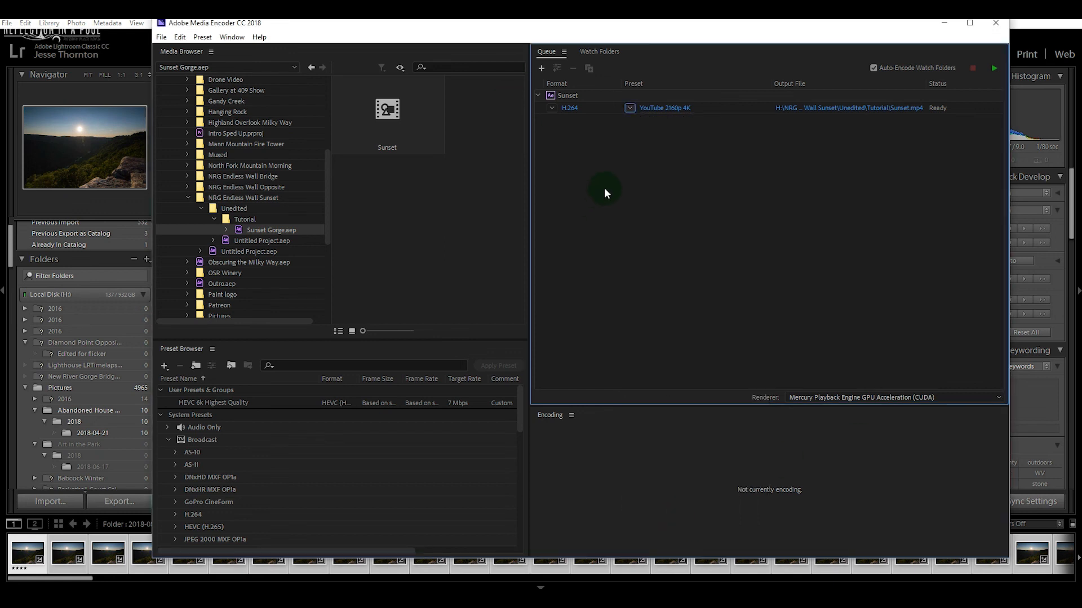
pyautogui.click(551, 109)
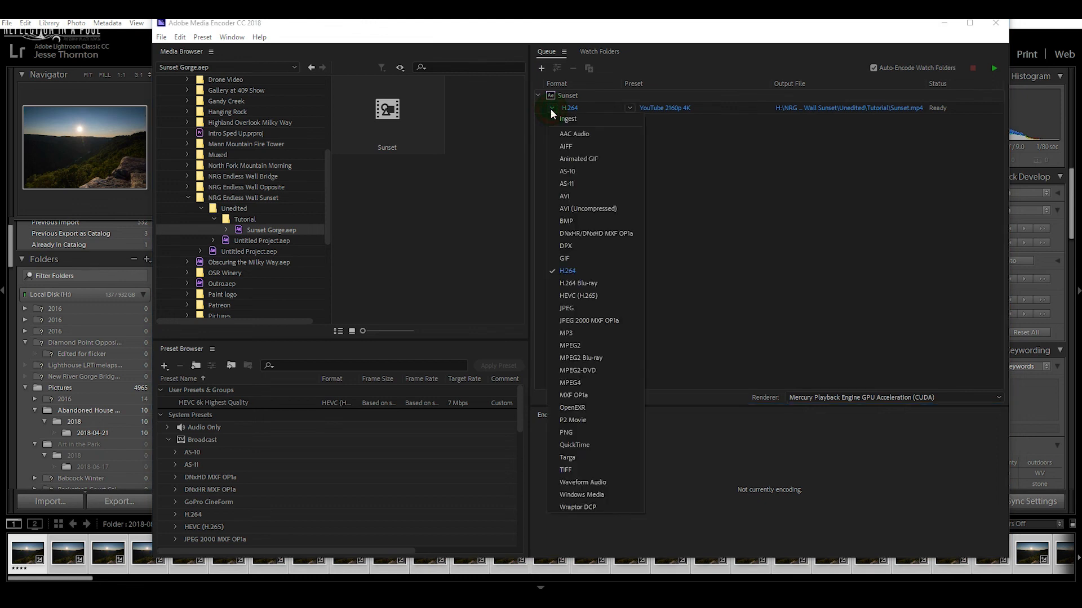
pyautogui.click(613, 273)
pyautogui.moveTo(704, 32); pyautogui.dragTo(645, 33)
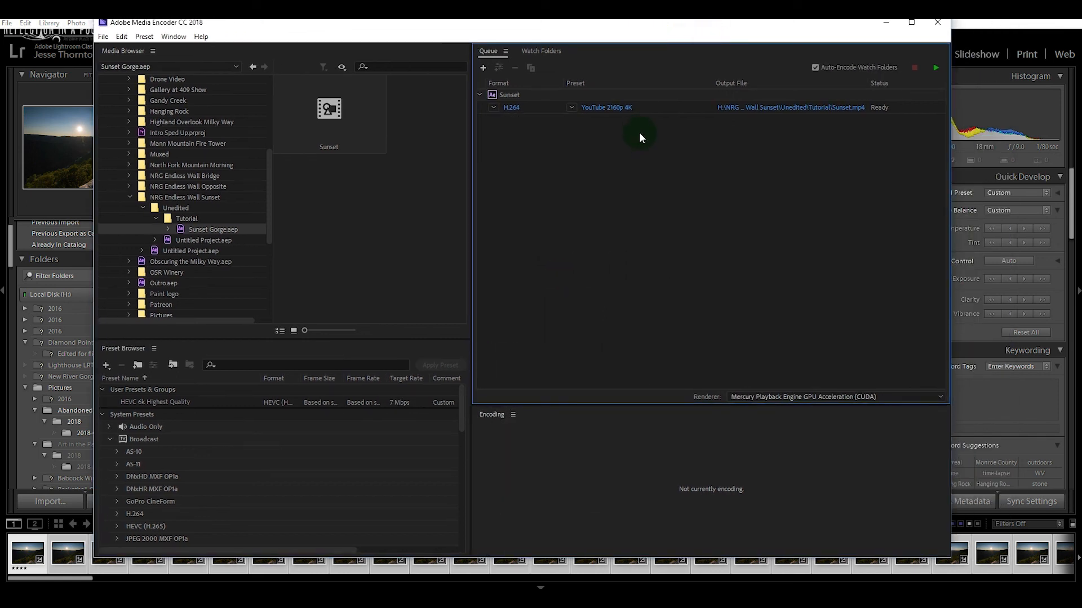
# Save the output as Sunset.mp4 in the Tutorial folder and start encoding the queue
pyautogui.click(824, 112)
pyautogui.moveTo(510, 56); pyautogui.dragTo(598, 103)
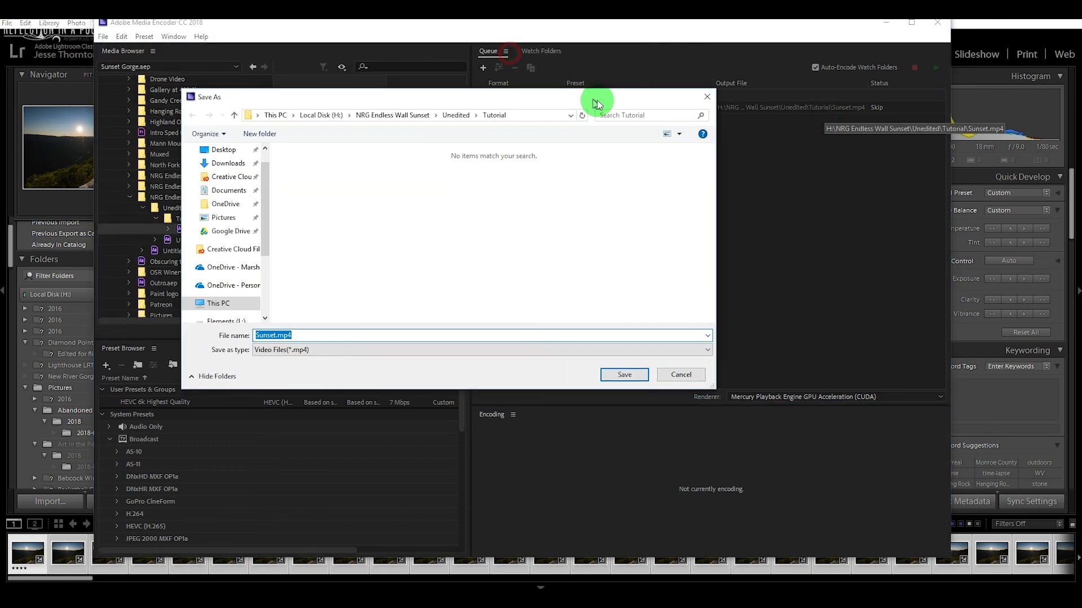
pyautogui.click(314, 338)
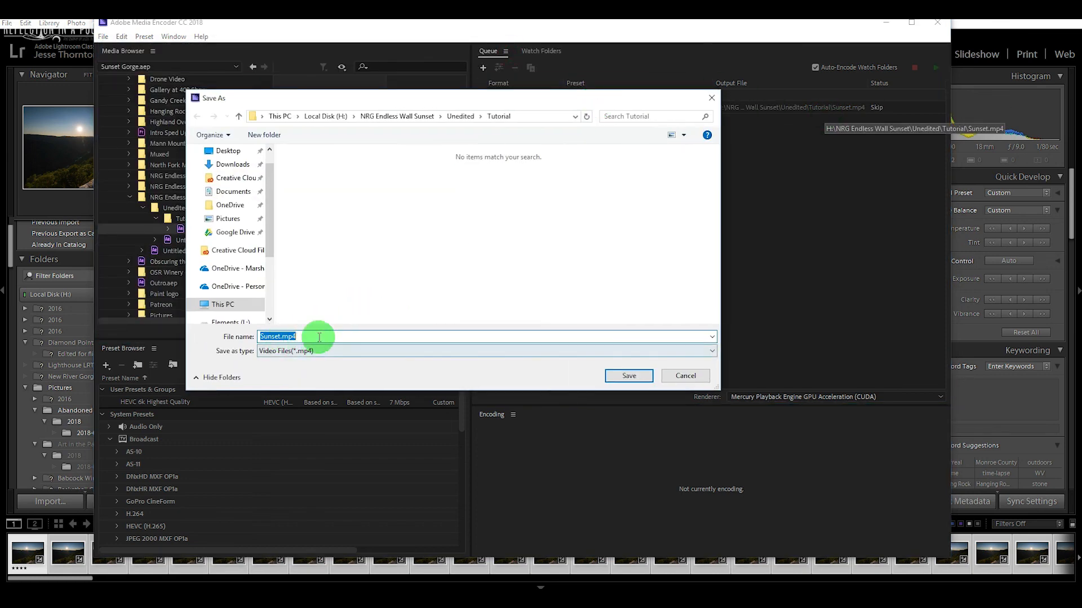
pyautogui.moveTo(528, 106); pyautogui.dragTo(590, 103)
pyautogui.click(685, 368)
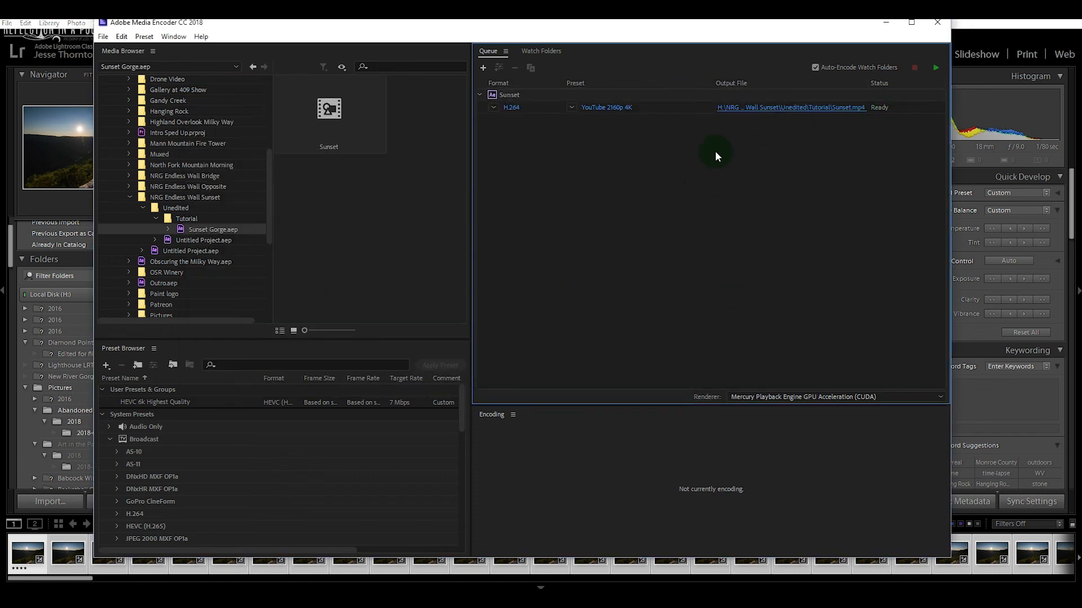
pyautogui.click(936, 67)
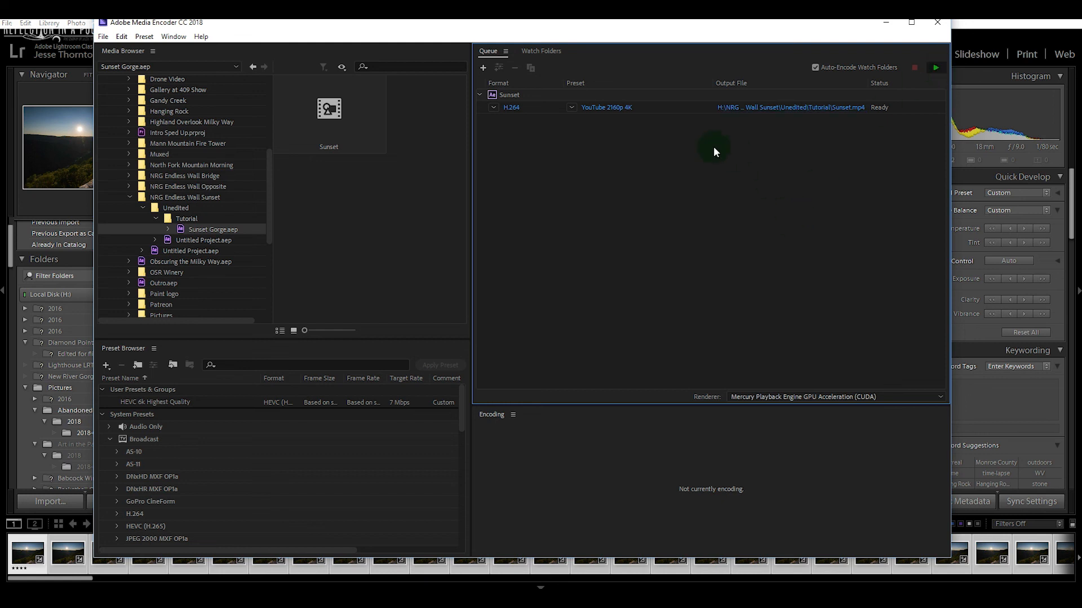